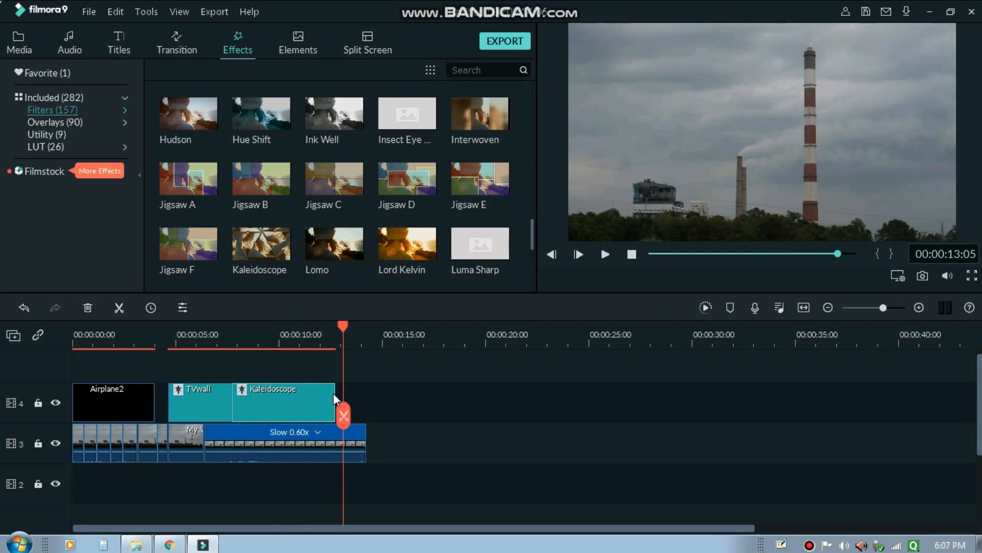
- Extend the Kaleidoscope effect on track 4 to the end of the slow-motion clip and play it from 00:00:08:00
drag(335, 393, 367, 417)
click(238, 345)
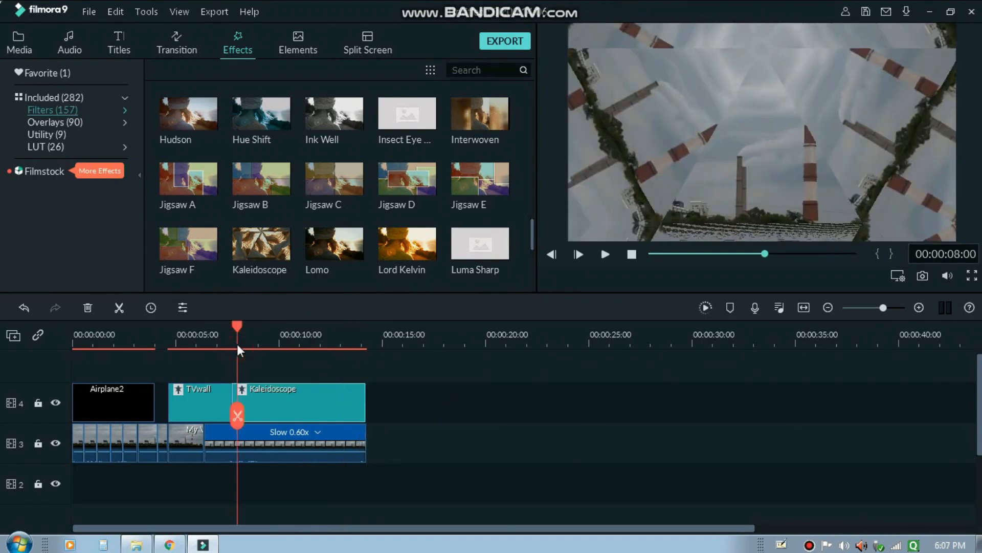
key(space)
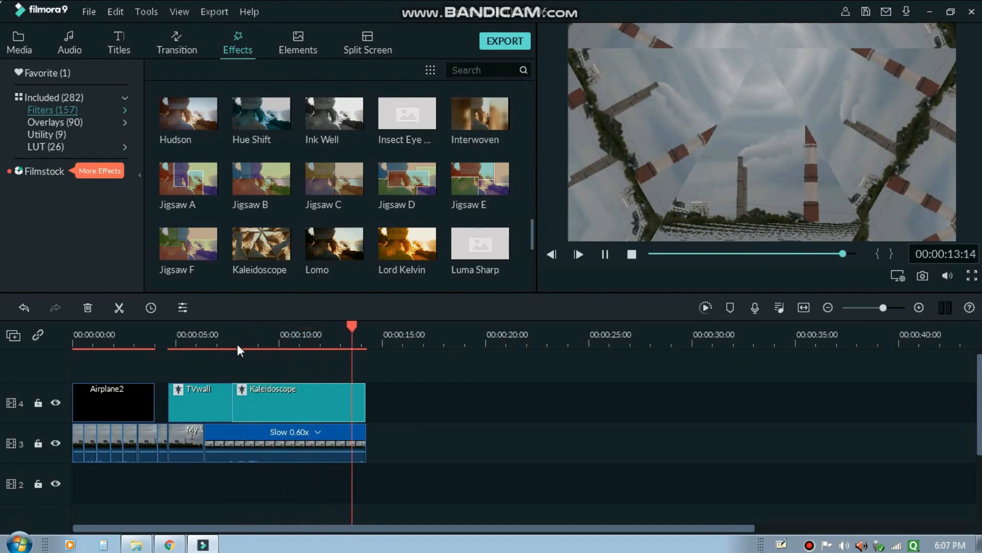
- Play the timeline from the start of the TVwall effect on track 4
click(202, 392)
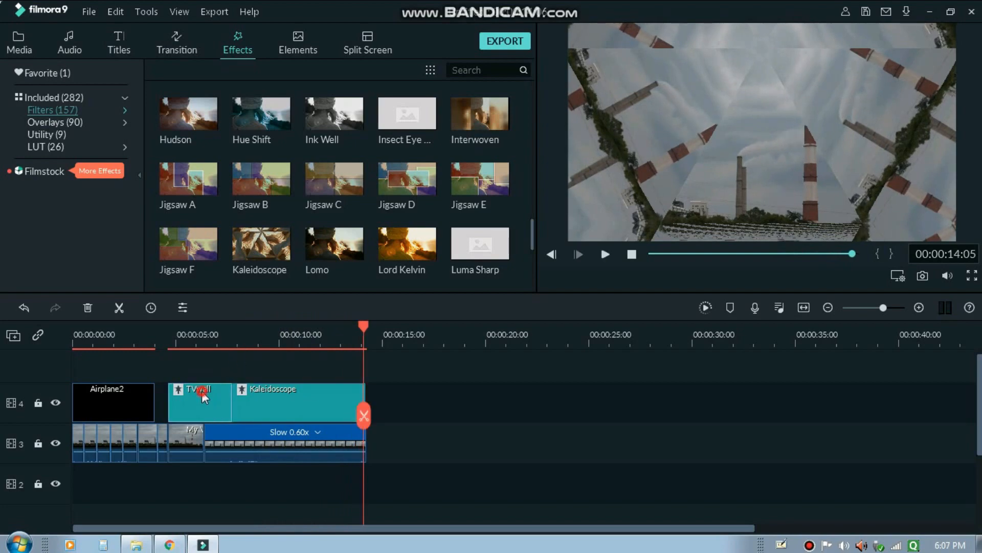
click(174, 328)
key(space)
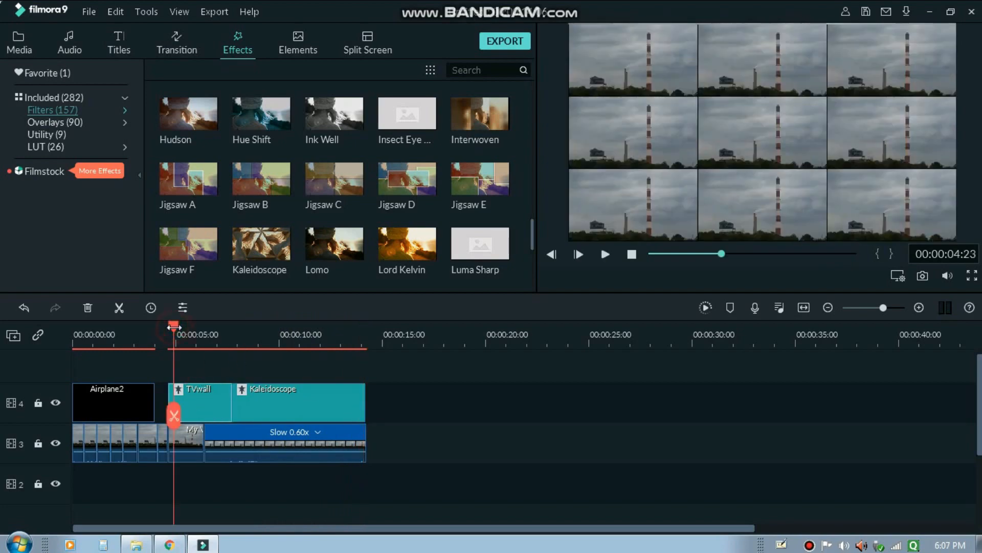
- Remove the TVwall effect and place the Video Wall filter in its time range on track 5
click(189, 412)
scroll(344, 226, down, 20)
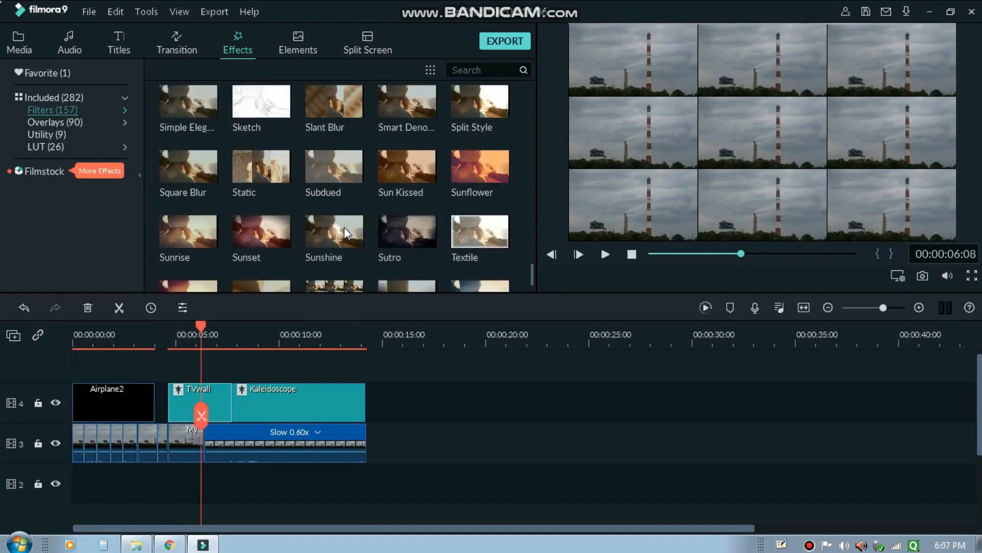
scroll(325, 223, up, 3)
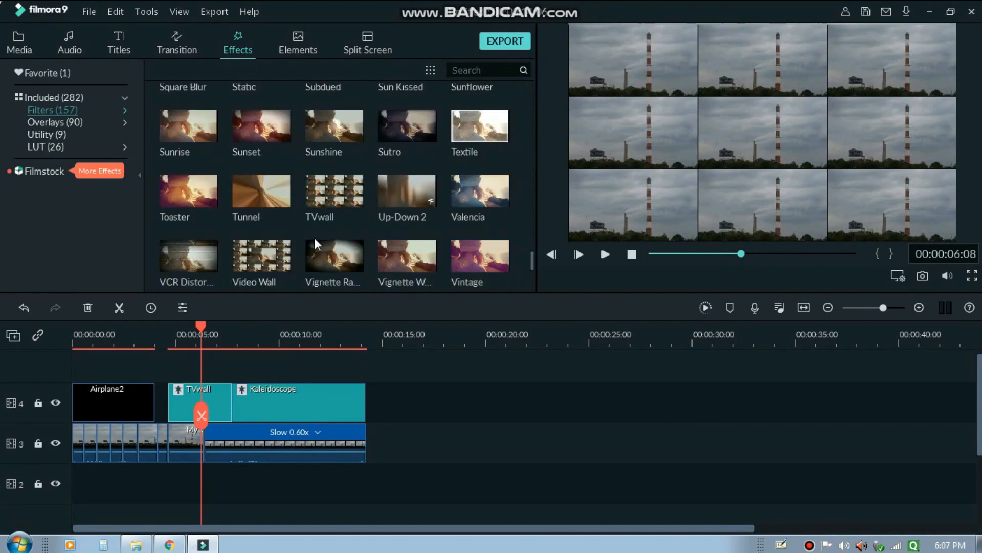
mouse_move(268, 250)
drag(262, 257, 235, 517)
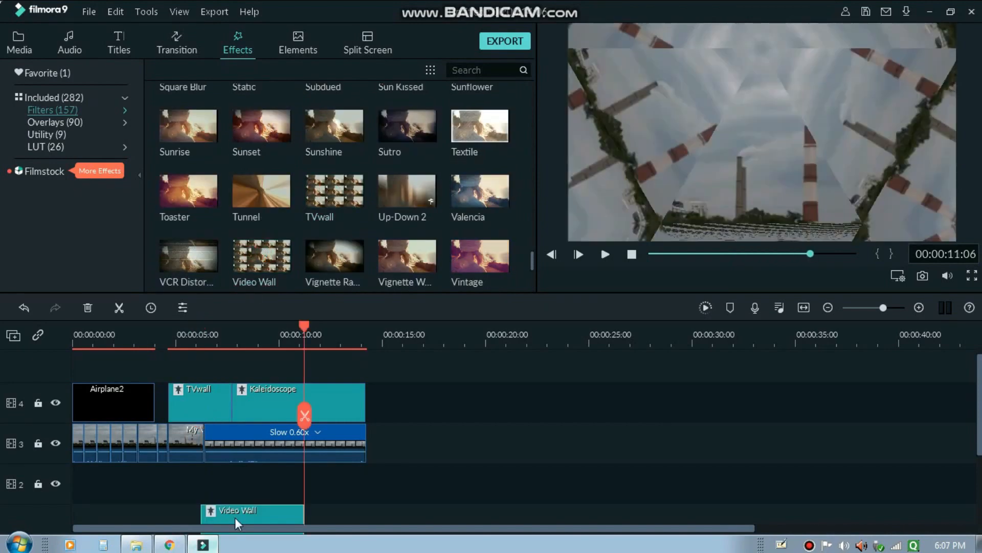
drag(201, 400, 206, 377)
- Play the timeline from just before the Video Wall effect to past its end
click(149, 327)
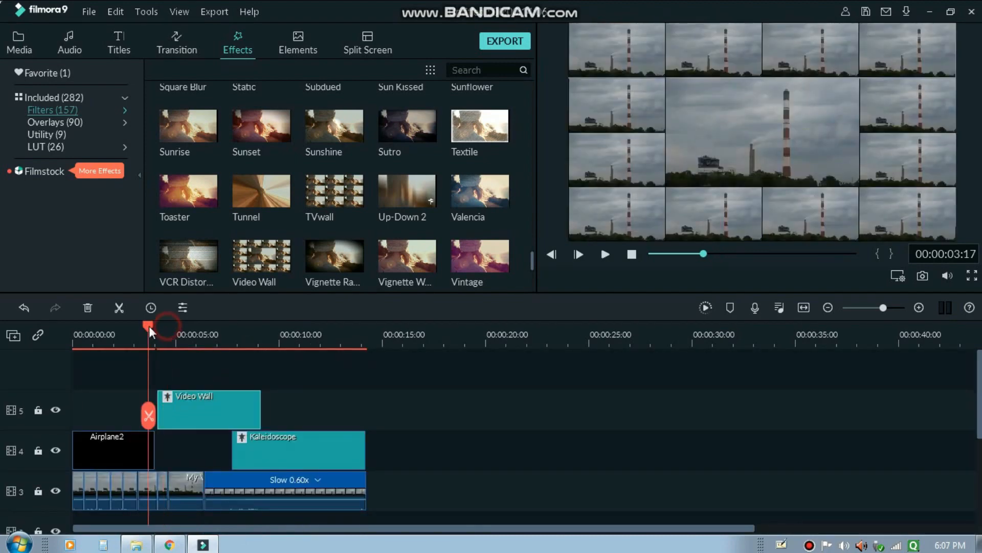
key(space)
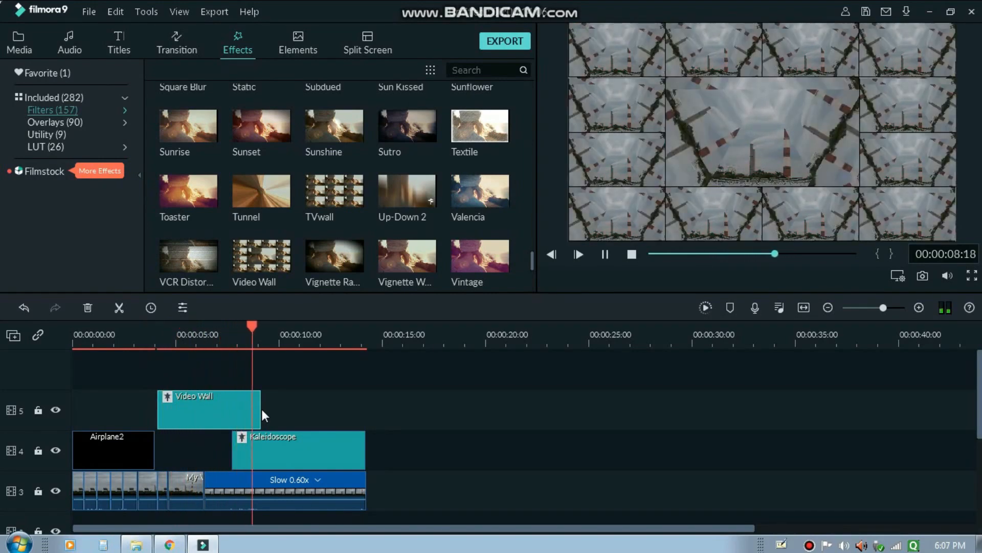
key(space)
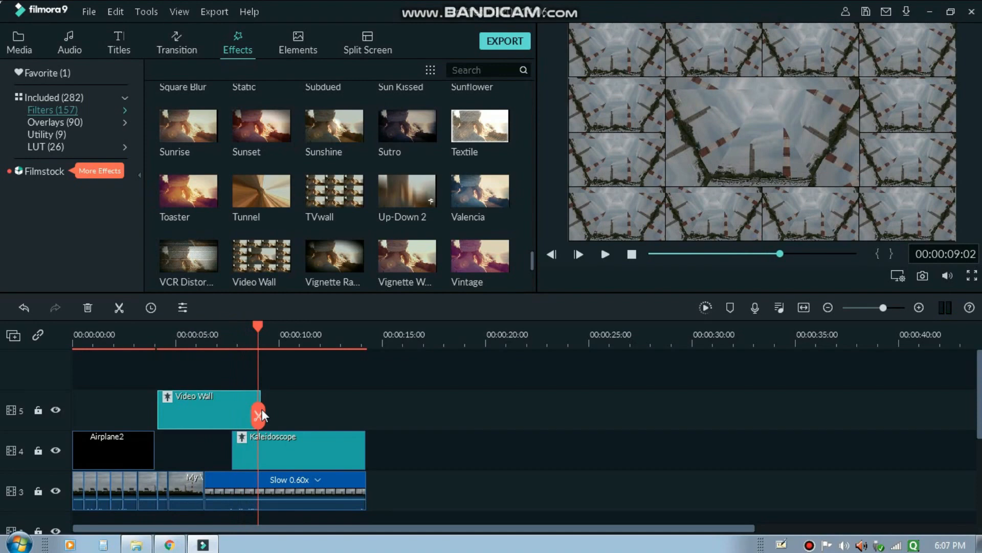
key(space)
key(space)
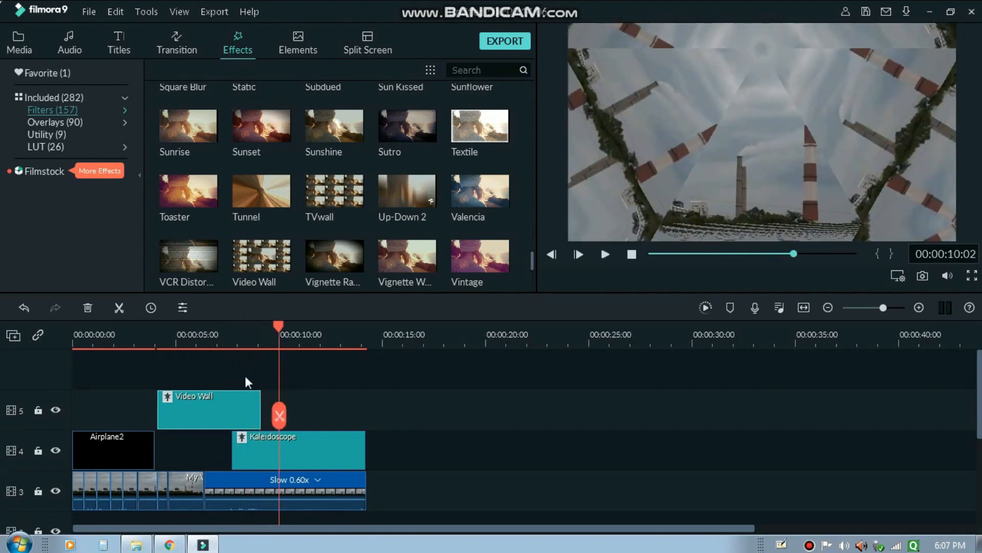
- Replay the overlap of the Video Wall and Kaleidoscope effects and delete the Video Wall effect from track 5
click(236, 336)
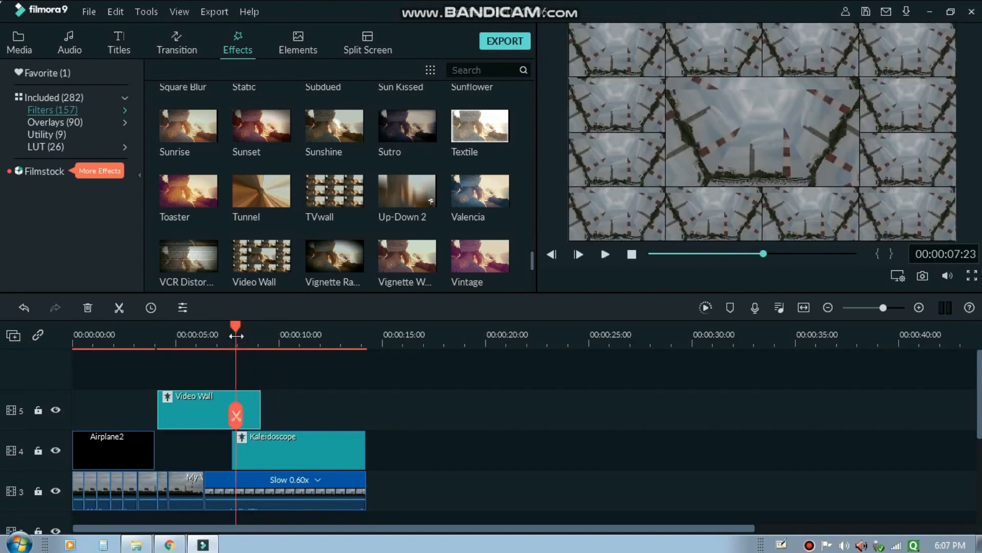
key(space)
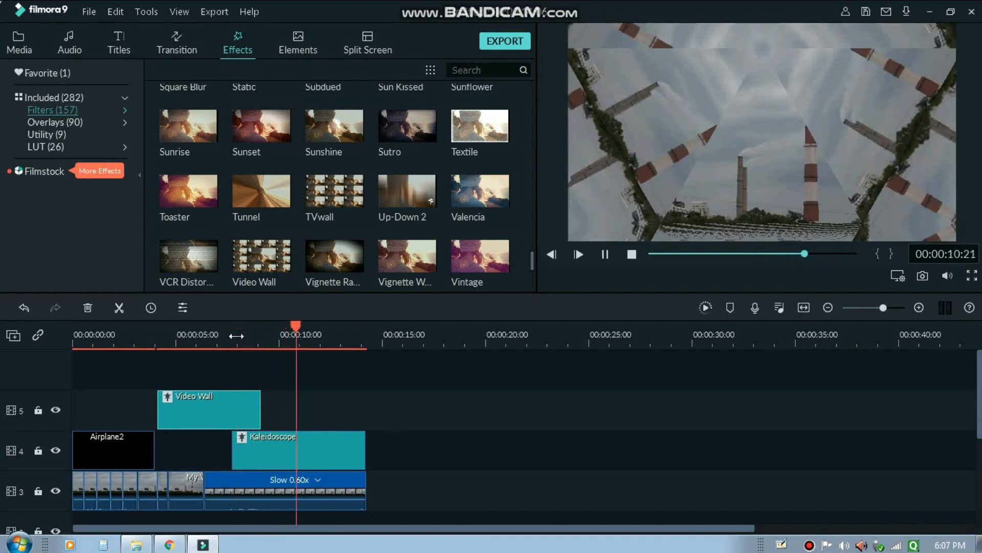
key(space)
key(Delete)
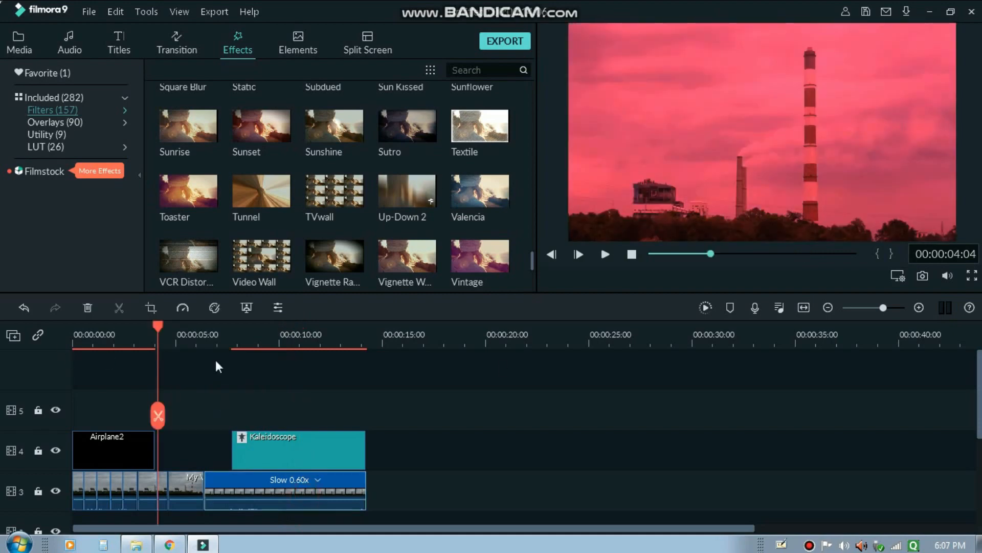
- Shrink the 0.60x slow-motion clip slightly in the preview at 00:00:07:06 and centre it in the frame
click(221, 344)
click(678, 168)
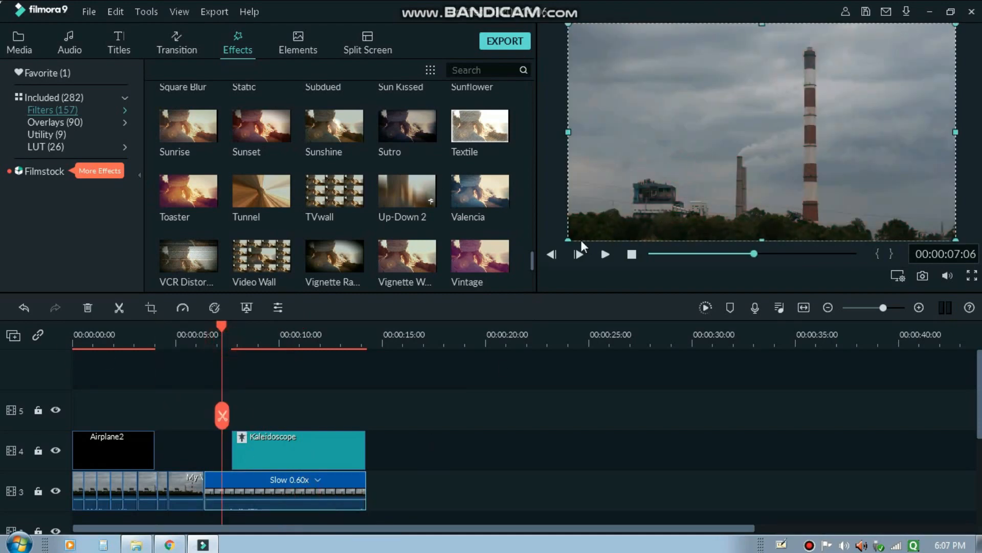
drag(569, 237, 616, 214)
drag(775, 98, 752, 118)
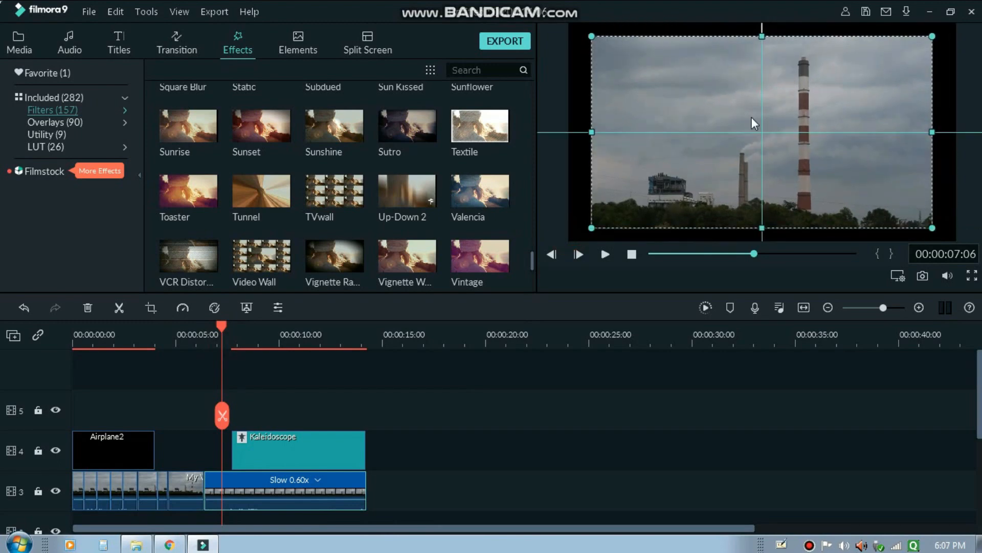
- Deselect the clip and play from 00:00:07:06 into the Kaleidoscope section
click(515, 379)
key(space)
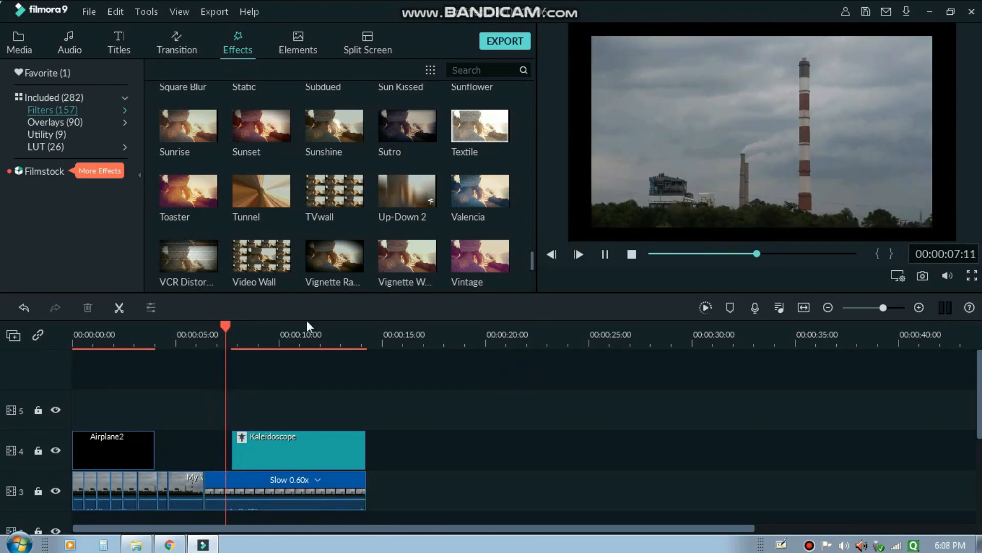
key(space)
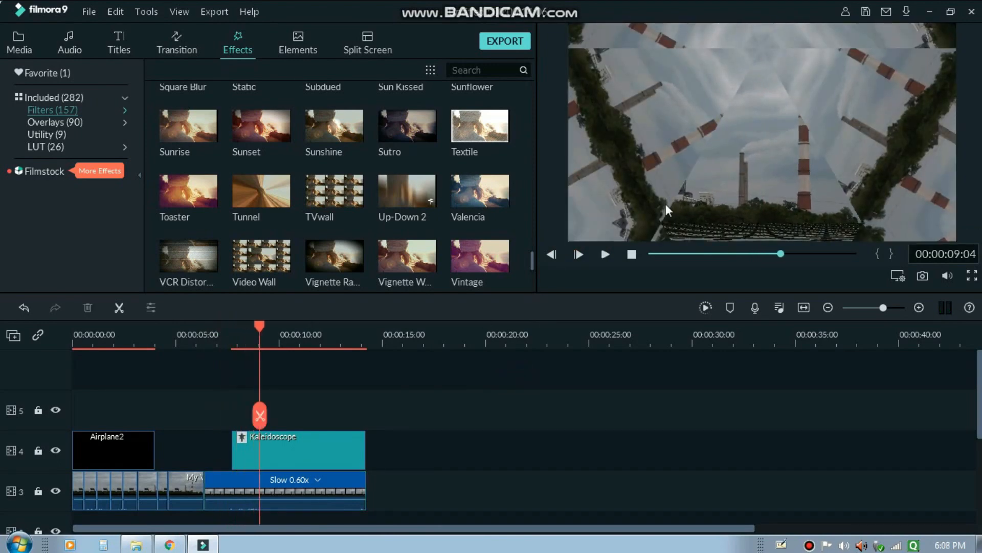
- Try moving the slow-motion clip freehand within the frame under the Kaleidoscope effect, and undo the move
click(680, 168)
drag(743, 153, 796, 246)
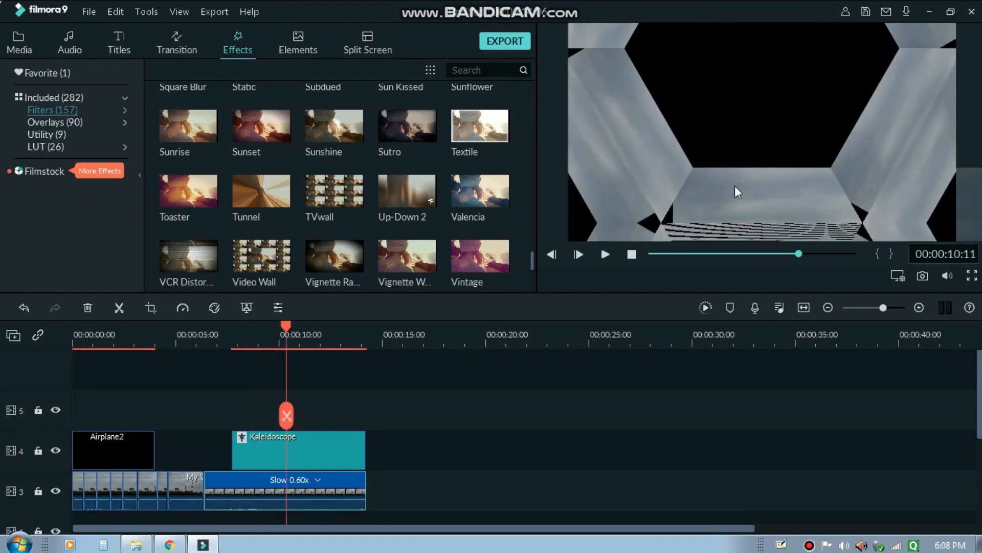
key(ctrl+z)
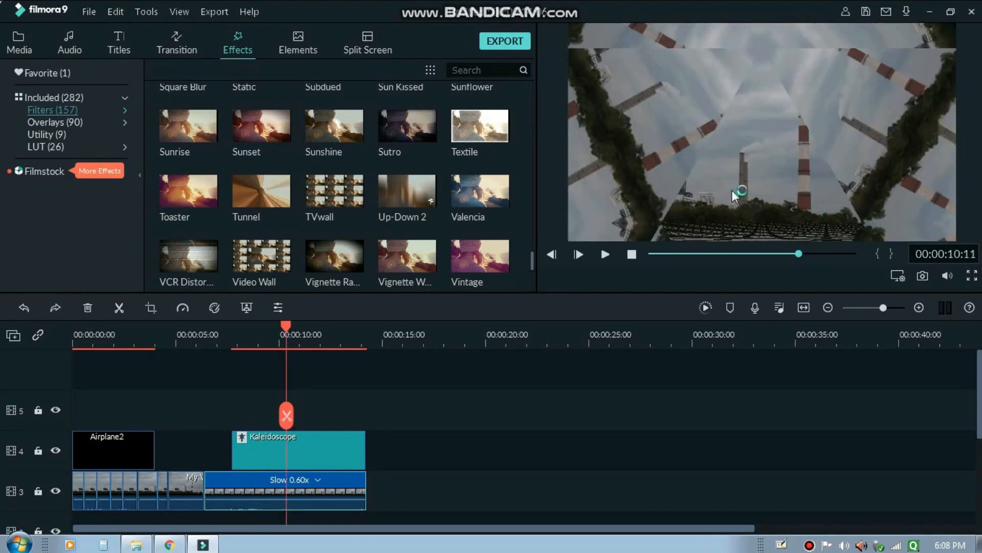
- Nudge the slow-motion clip downward in the frame until its upper edge sits well below the middle of the picture
click(774, 131)
key(alt+Down)
key(alt+Down)
key(alt+Down)
key(alt+Down)
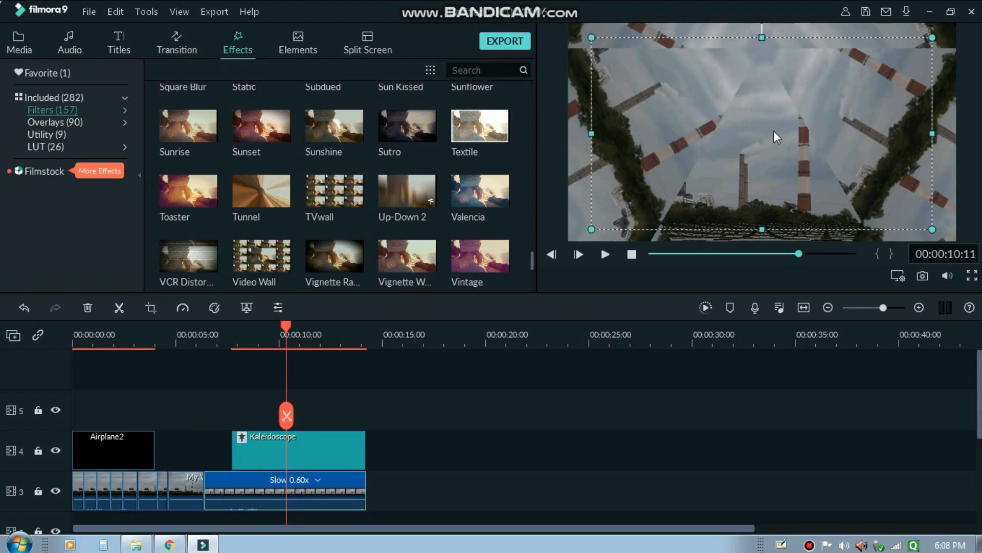
key(alt+Down)
key(alt+Down)
key(alt+Down)
key(alt+Down)
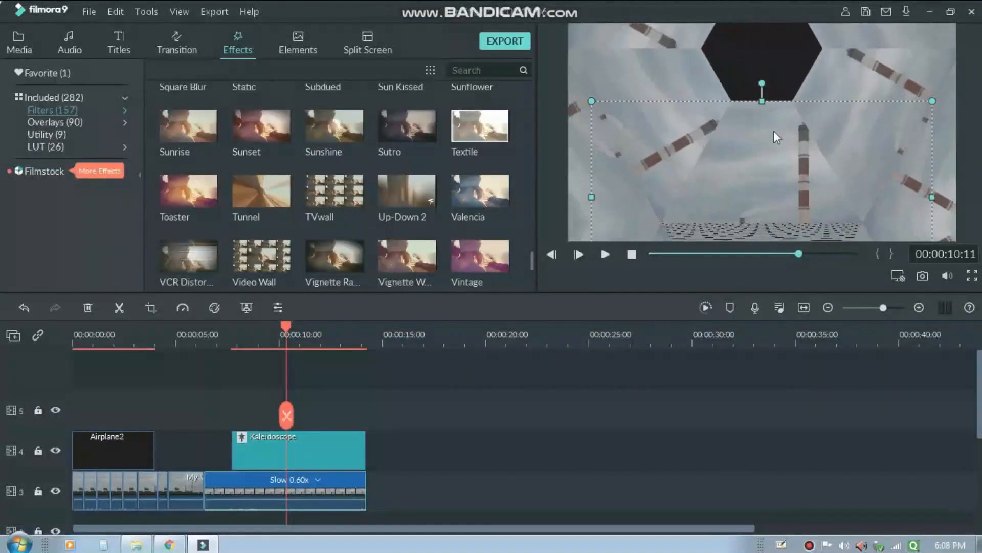
key(alt+Down)
key(alt+Down)
key(alt+Down)
key(alt+Down)
key(alt+Down)
key(alt+Down)
key(alt+Down)
key(alt+Down)
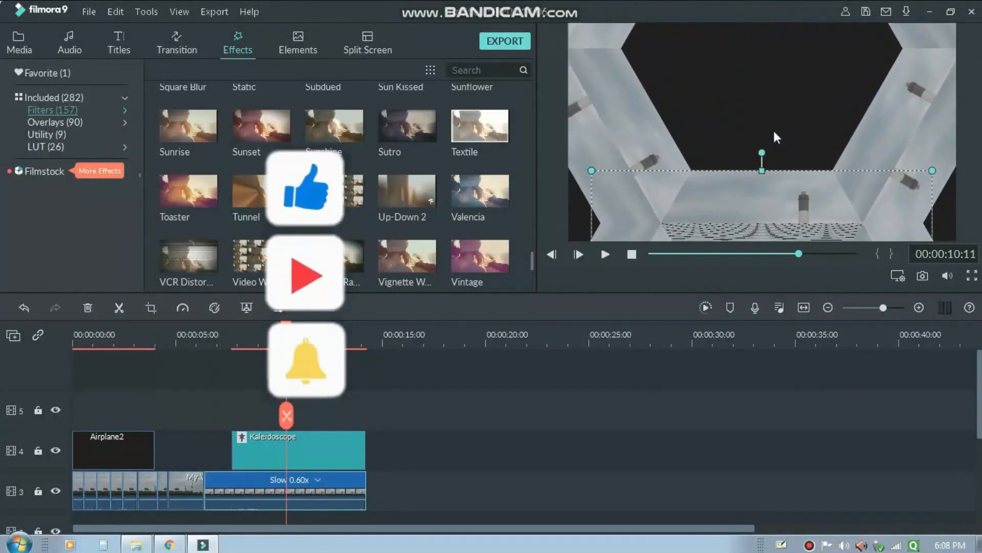
- Nudge the slow-motion clip back upward until it sits slightly above the centre of the frame
key(alt+Up)
key(alt+Up)
key(alt+Up)
key(alt+Up)
key(alt+Up)
key(alt+Up)
key(alt+Up)
key(alt+Up)
key(alt+Up)
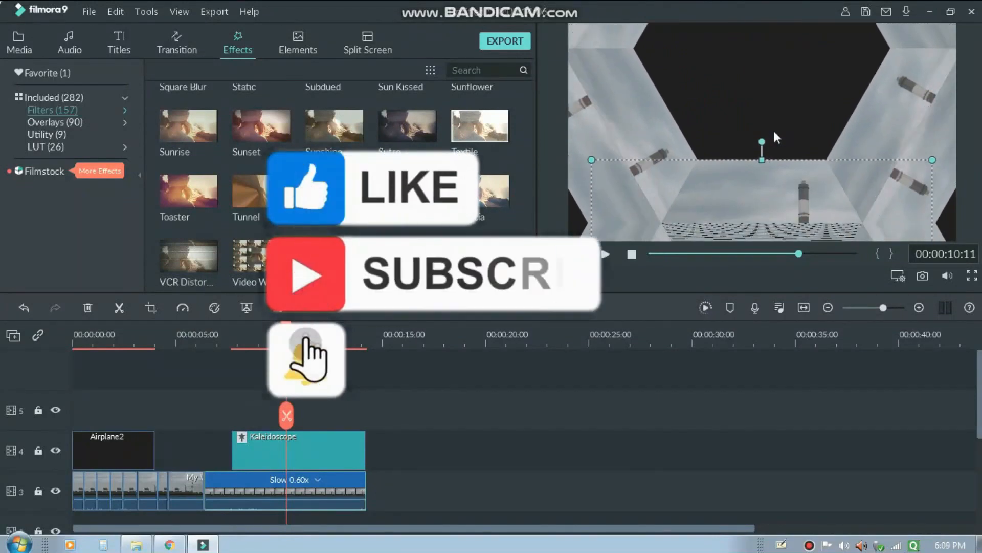
key(alt+Up)
key(alt+Up)
key(alt+Up)
key(alt+Up)
key(alt+Up)
key(alt+Up)
key(alt+Up)
key(alt+Up)
key(alt+Up)
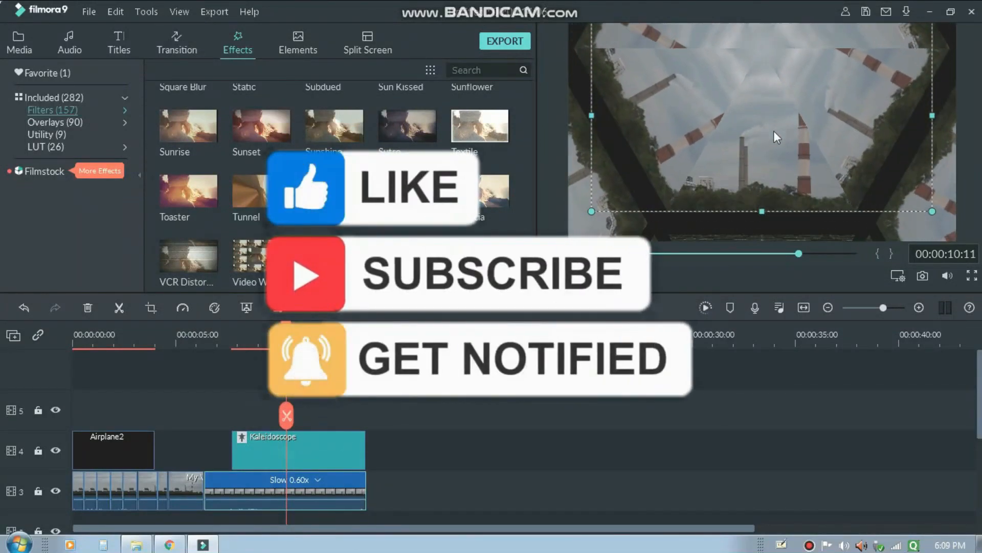
key(alt+Up)
key(alt+Up)
key(alt+Up)
key(alt+Up)
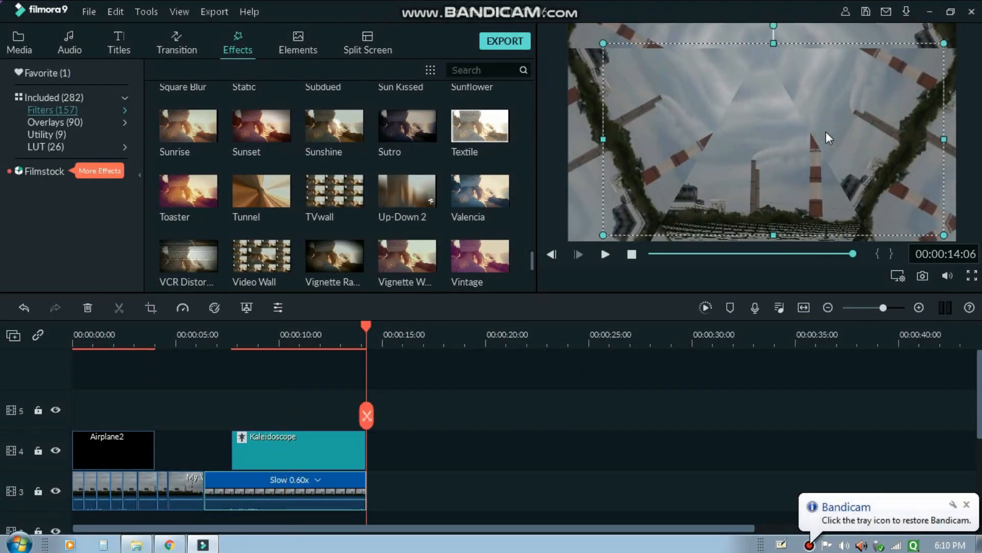
- Nudge the slow-motion clip down at 00:00:14:06 until its upper edge is about a quarter of the way down the frame
key(alt+Down)
key(alt+Down)
key(alt+Down)
key(alt+Down)
key(alt+Down)
key(alt+Down)
key(alt+Down)
key(alt+Down)
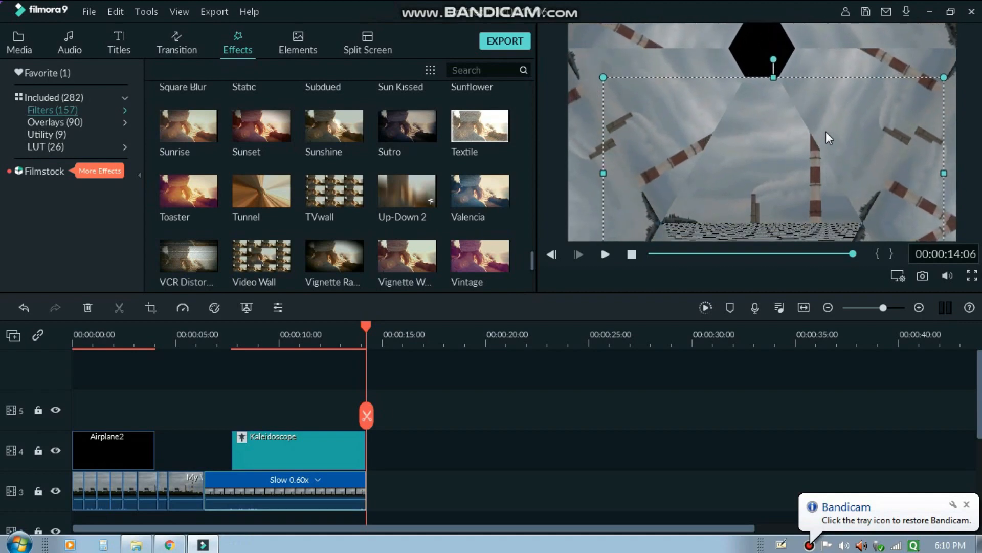
- Nudge the slow-motion clip far to the left so its right edge cuts through the Kaleidoscope's central segment
key(alt+Left)
key(alt+Left)
key(alt+Left)
key(alt+Left)
key(alt+Left)
key(alt+Left)
key(alt+Left)
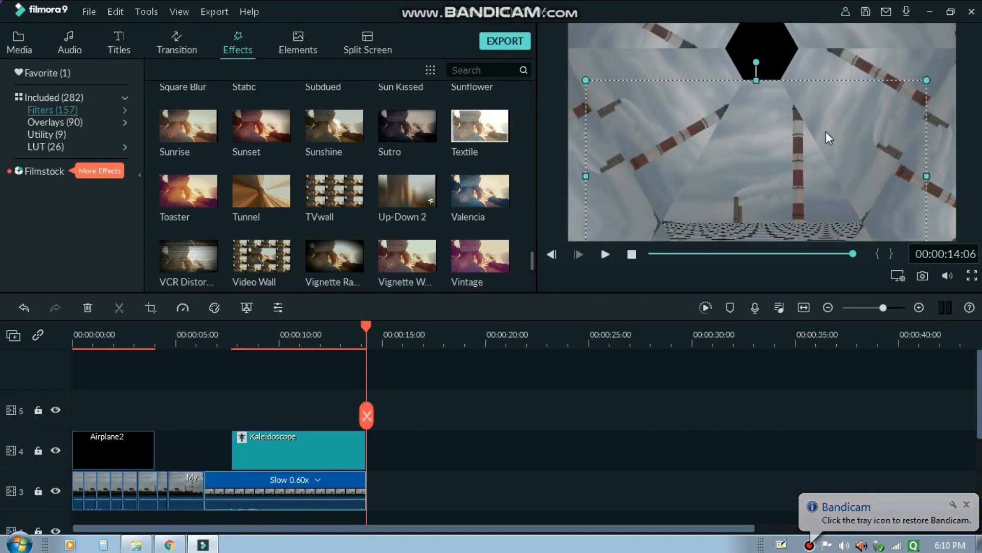
key(alt+Left)
key(alt+Left)
key(alt+Left)
key(alt+Left)
key(alt+Left)
key(alt+Left)
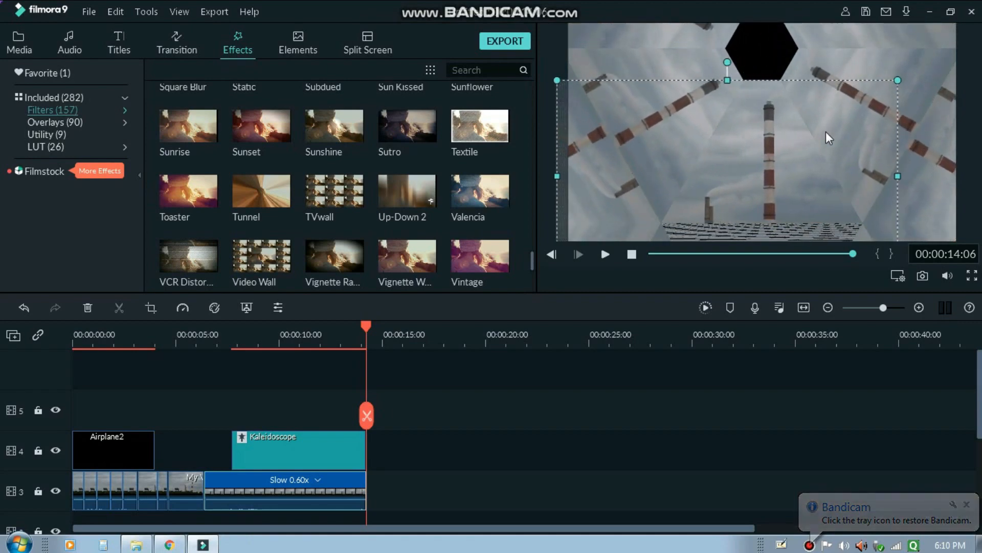
key(alt+Left)
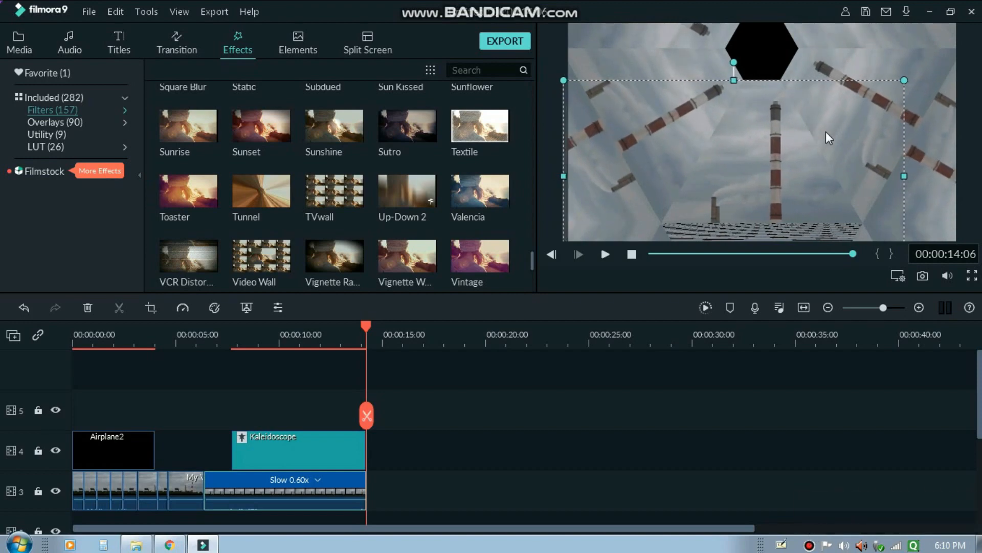
key(alt+Left)
key(alt+Left)
key(alt+Left)
key(alt+Left)
key(alt+Left)
key(alt+Left)
key(alt+Left)
key(alt+Left)
key(alt+Left)
key(alt+Left)
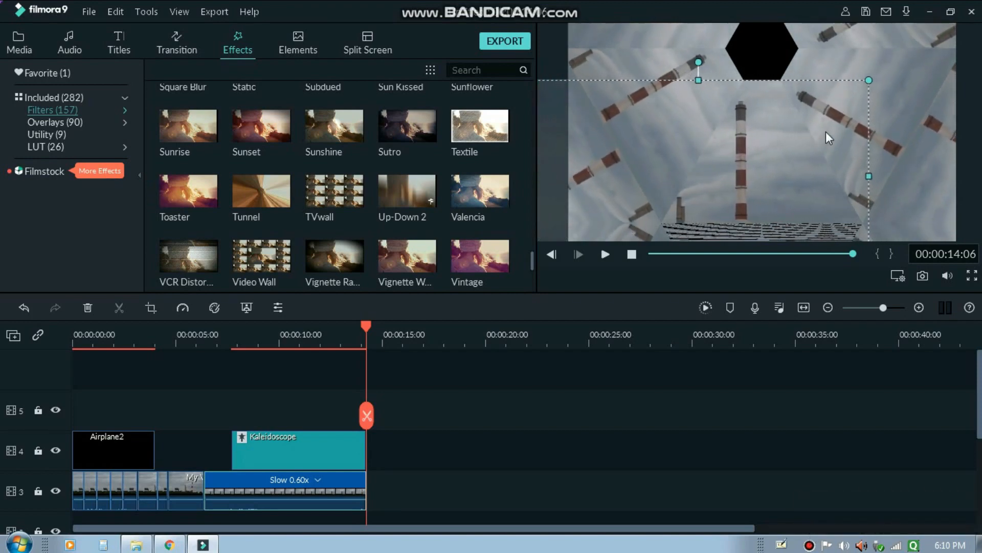
key(alt+Left)
key(alt+Left)
key(alt+Left)
key(alt+Left)
key(alt+Left)
key(alt+Left)
key(alt+Left)
key(alt+Left)
key(alt+Left)
key(alt+Left)
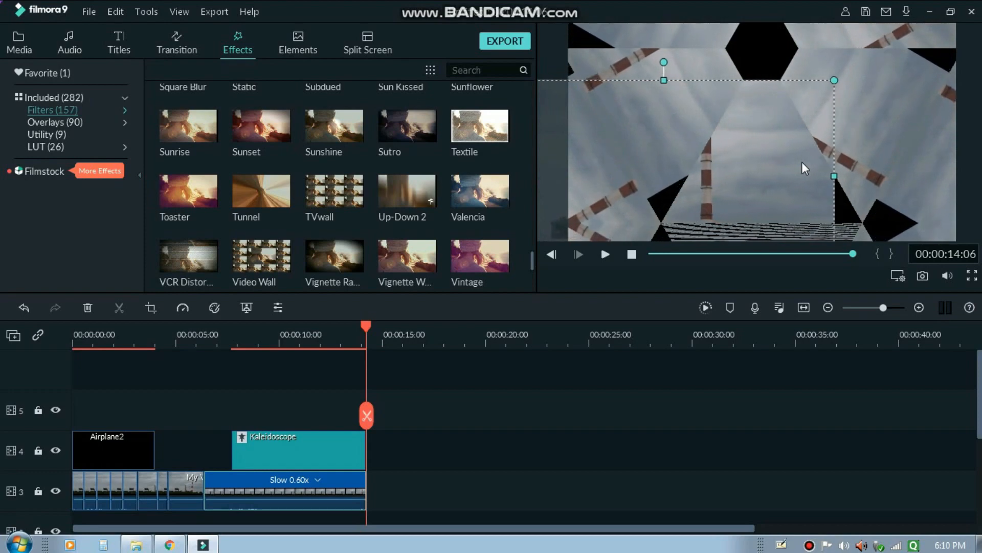
key(alt+Left)
key(alt+Left)
key(alt+Left)
key(alt+Left)
key(alt+Left)
key(alt+Left)
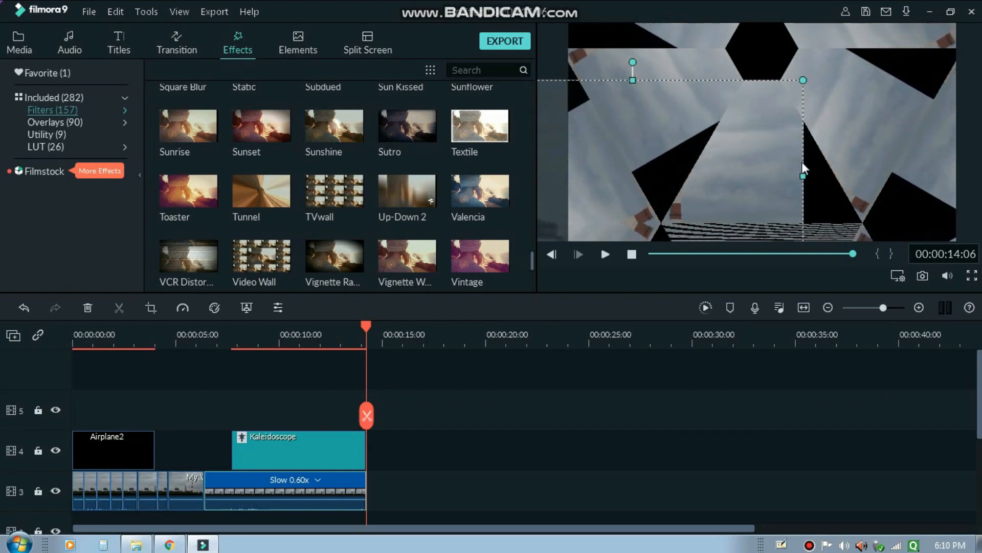
- Nudge the slow-motion clip back to the right until the tall striped chimney fills the Kaleidoscope's central segment
key(alt+Right)
key(alt+Right)
key(alt+Right)
key(alt+Right)
key(alt+Right)
key(alt+Right)
key(alt+Right)
key(alt+Right)
key(alt+Right)
key(alt+Right)
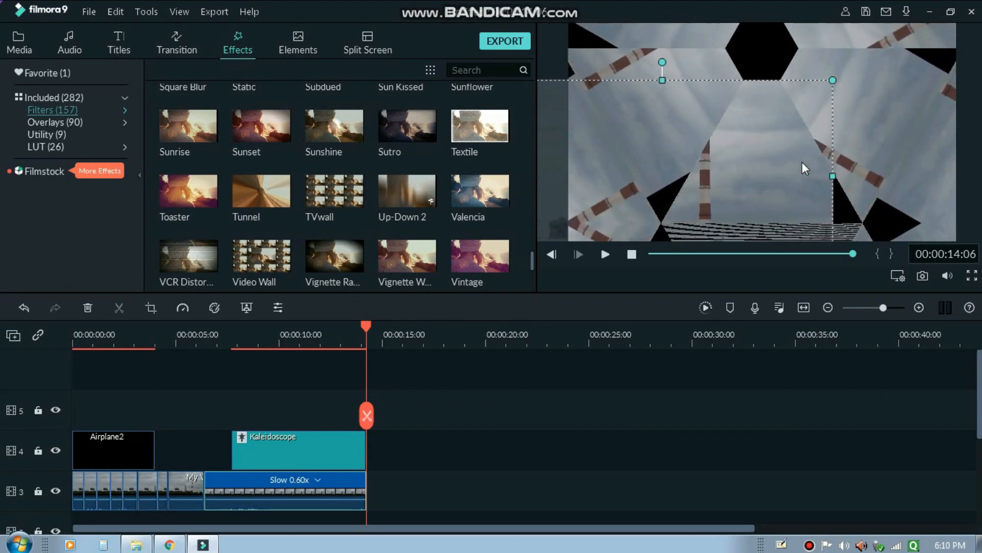
key(alt+Right)
key(alt+Right)
key(alt+Right)
key(alt+Right)
key(alt+Right)
key(alt+Right)
key(alt+Right)
key(alt+Right)
key(alt+Right)
key(alt+Right)
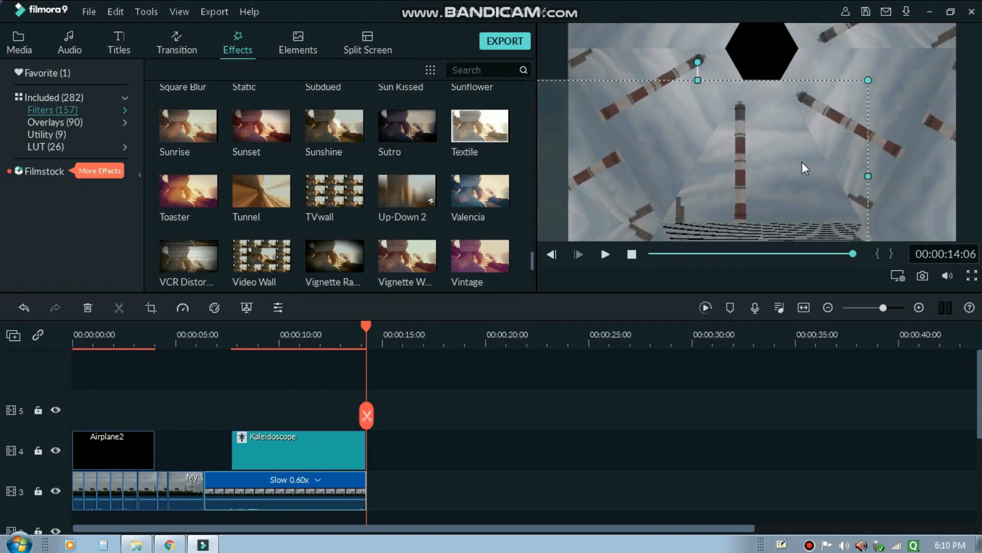
- Nudge the slow-motion clip right until the tall striped chimney stands near the middle of the Kaleidoscope's central segment
key(alt+Right)
key(alt+Right)
key(alt+Right)
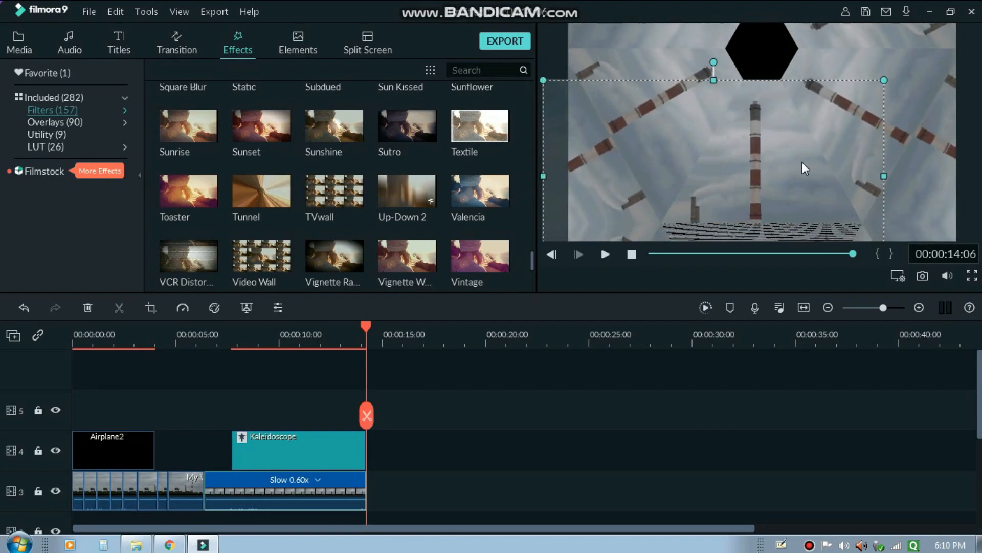
- Nudge the slow-motion clip down slightly so the black hexagon above the Kaleidoscope's central segment grows larger
key(alt+Down)
key(alt+Down)
key(alt+Down)
key(alt+Down)
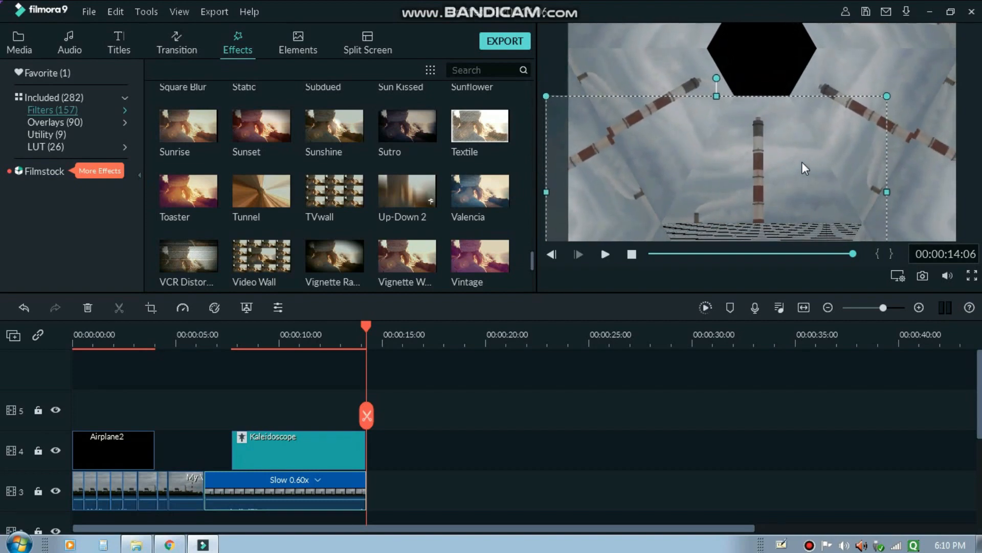
- Nudge the slow-motion clip up until the trees fill the base of the Kaleidoscope pattern, and scale the clip down slightly
key(alt+Up)
key(alt+Up)
key(alt+Up)
key(alt+Up)
key(alt+Up)
key(alt+Up)
key(alt+Up)
key(alt+Up)
key(alt+Up)
key(alt+Up)
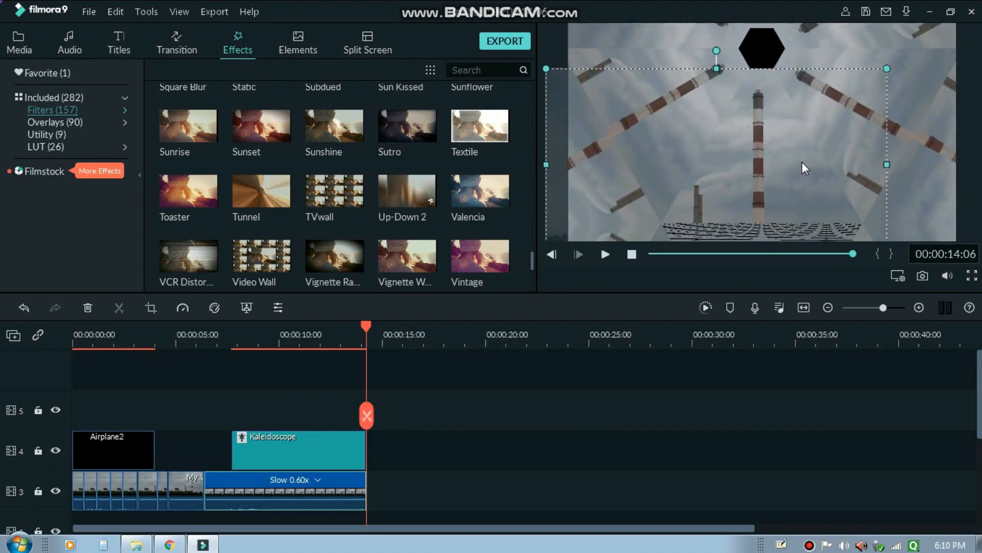
key(alt+Up)
key(alt+Up)
key(alt+Up)
key(alt+Up)
key(alt+Up)
key(alt+Up)
key(alt+Up)
key(alt+Up)
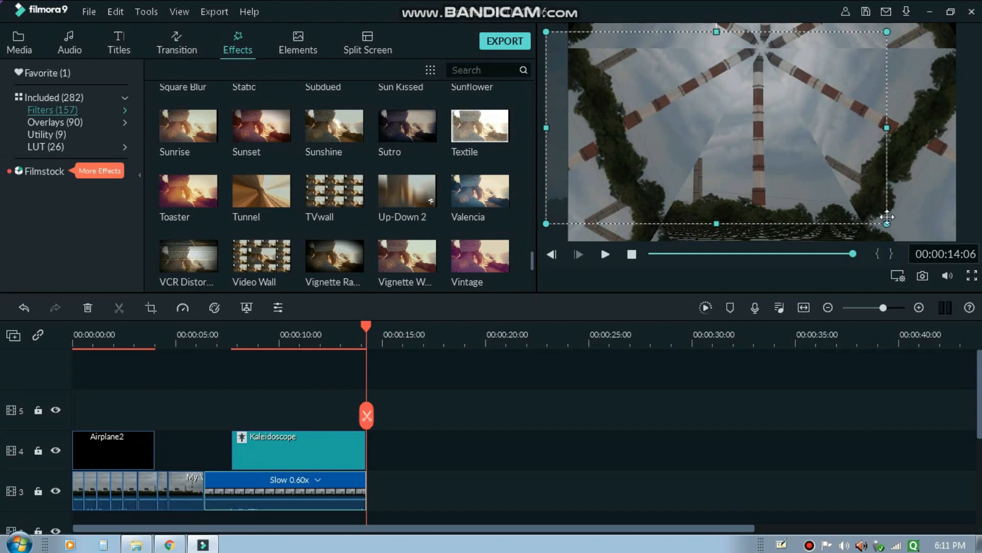
drag(884, 221, 853, 221)
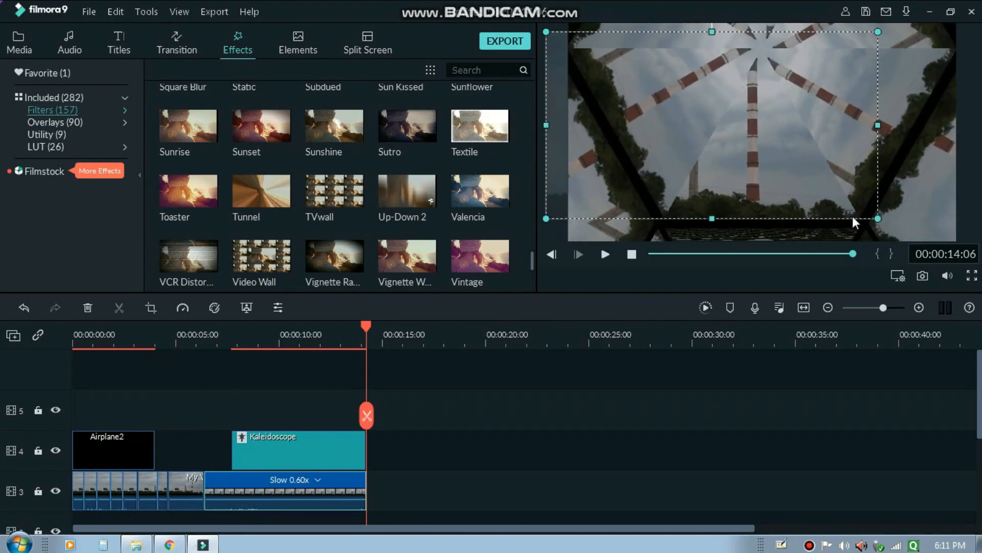
- Delete the Kaleidoscope effect from track 4 and move the playhead to 00:00:08:04
click(337, 438)
key(Delete)
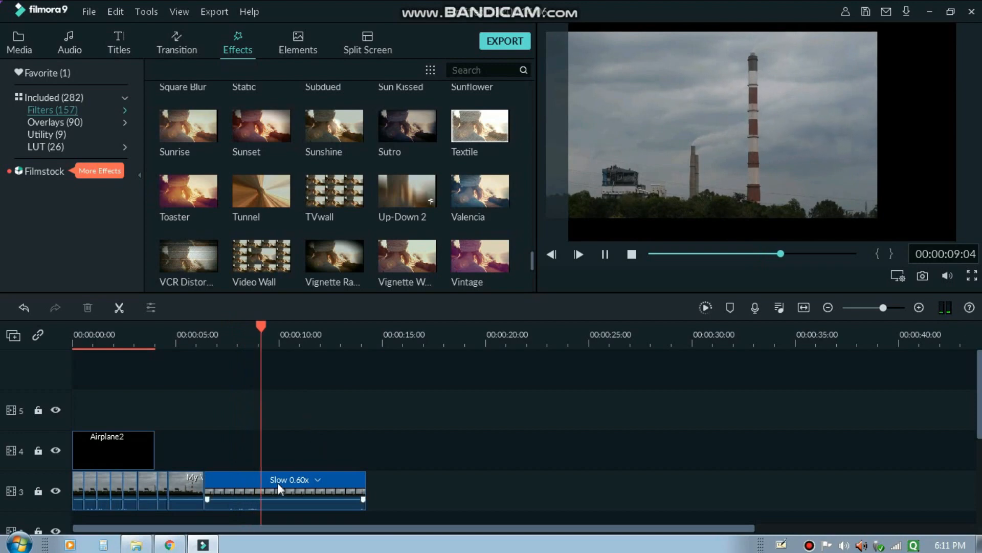
drag(268, 323, 241, 323)
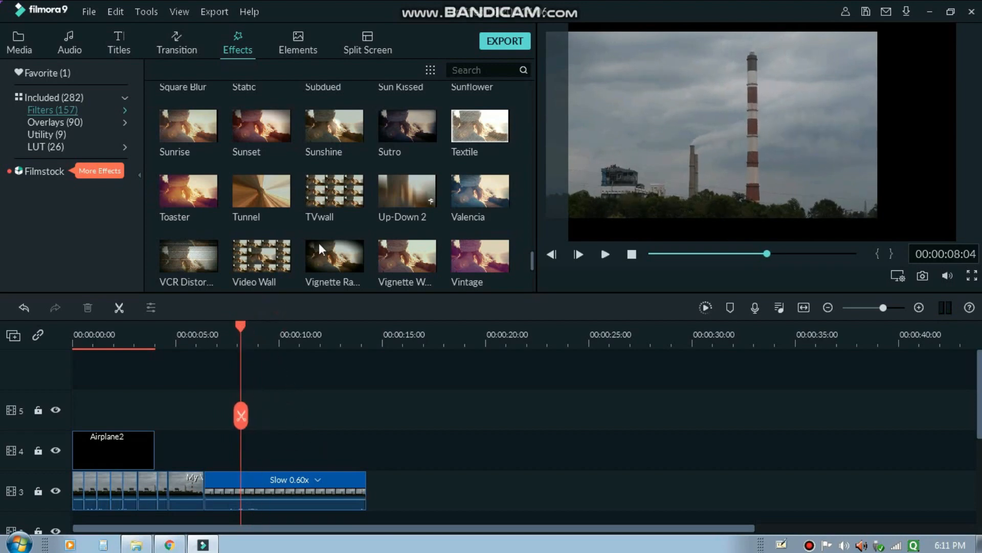
- Look through the Filters, Overlays and LUT effect categories
scroll(354, 211, down, 3)
scroll(354, 211, up, 8)
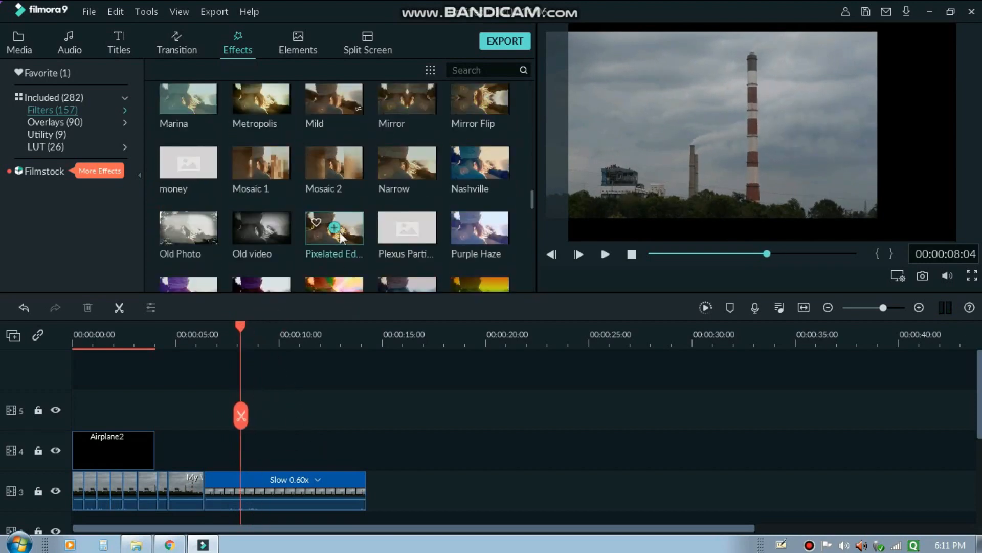
scroll(332, 220, up, 10)
click(72, 124)
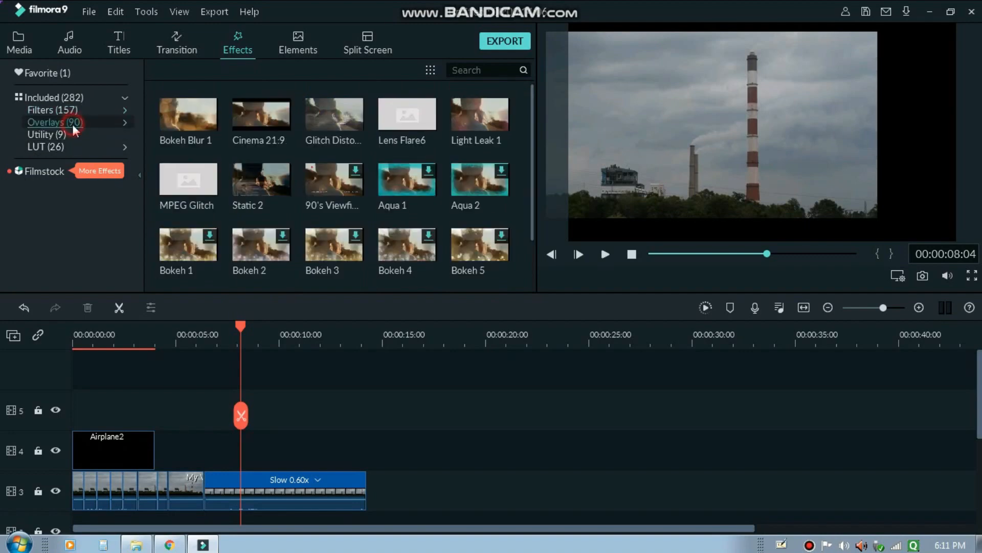
scroll(204, 208, down, 6)
scroll(207, 212, down, 2)
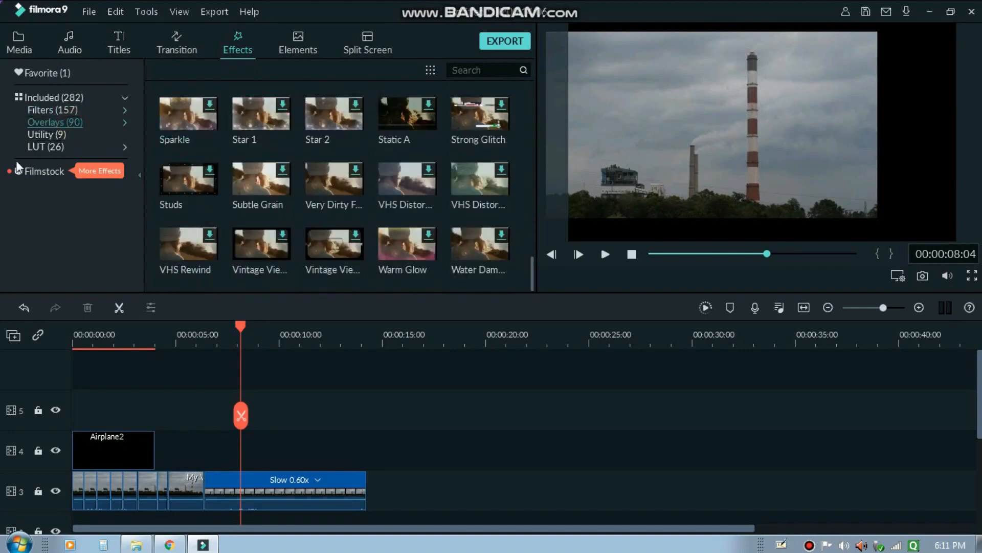
click(75, 142)
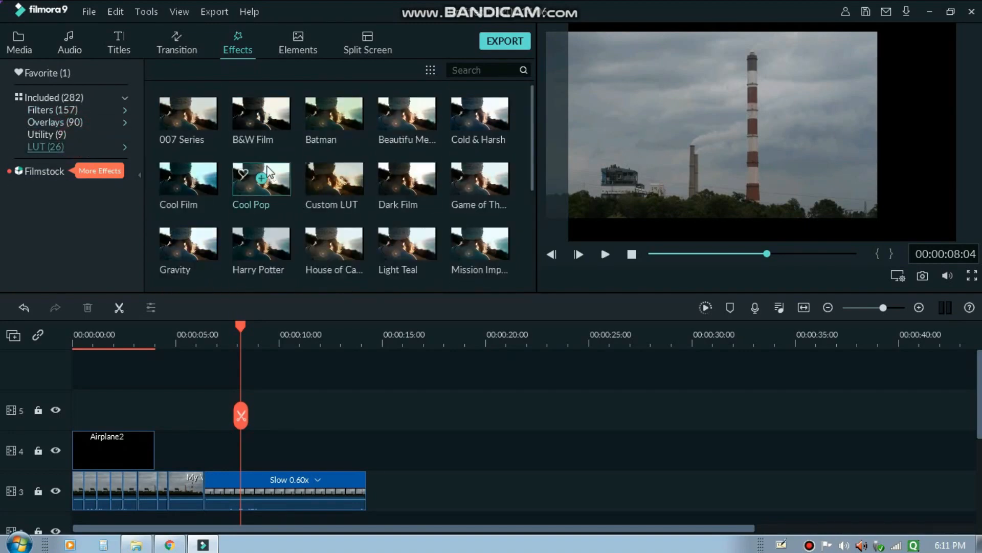
- Browse the complete collection of included effects from start to end
click(60, 97)
scroll(453, 149, down, 5)
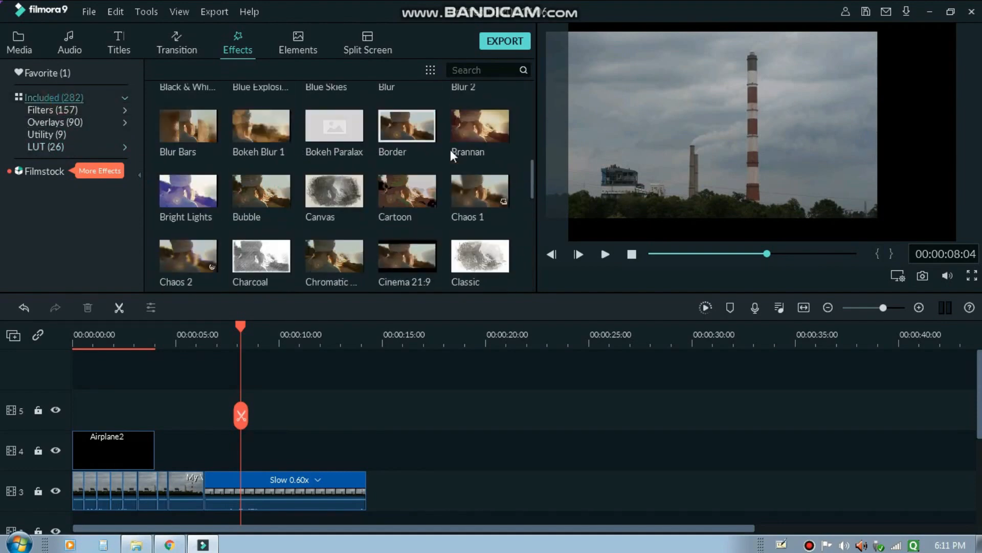
scroll(440, 148, up, 5)
scroll(435, 145, down, 15)
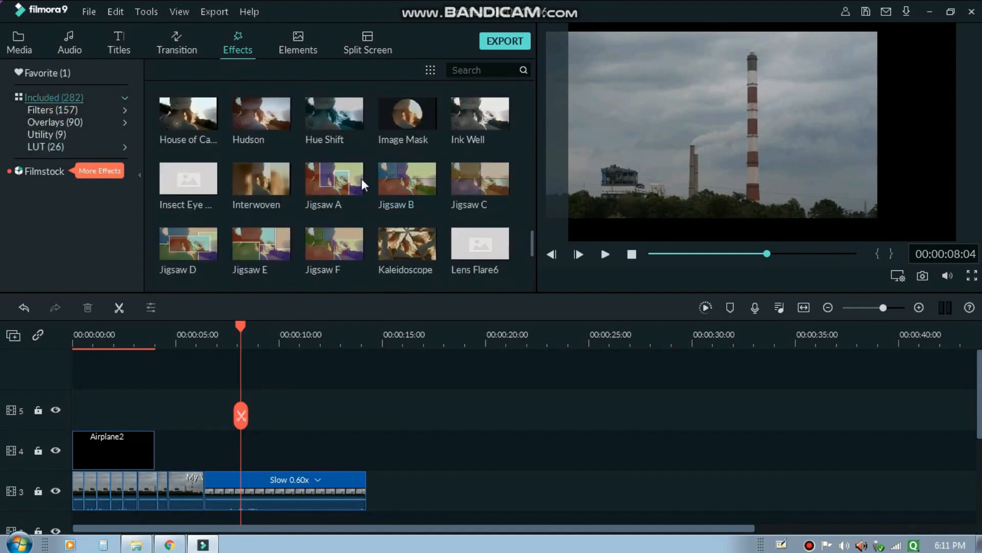
scroll(305, 148, up, 15)
scroll(391, 208, down, 8)
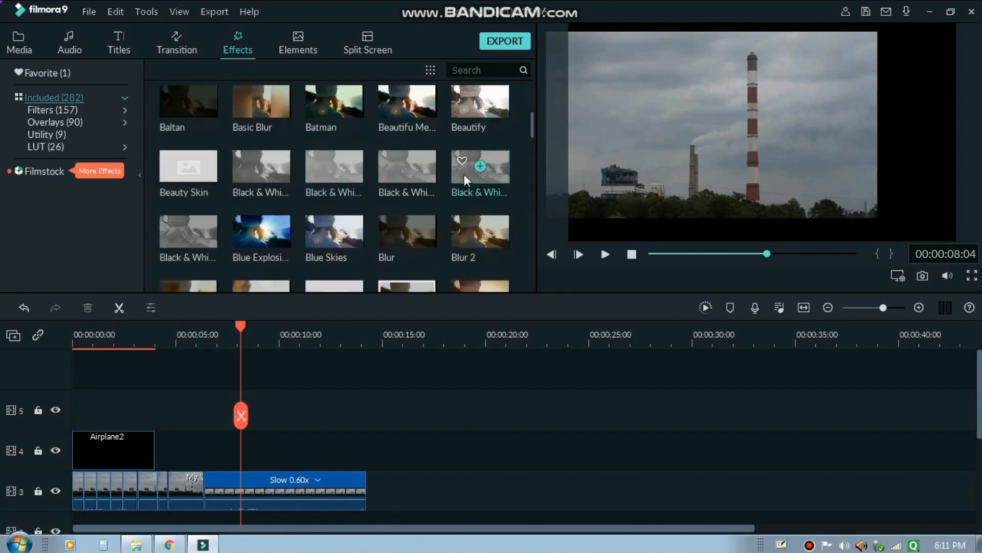
scroll(391, 208, down, 12)
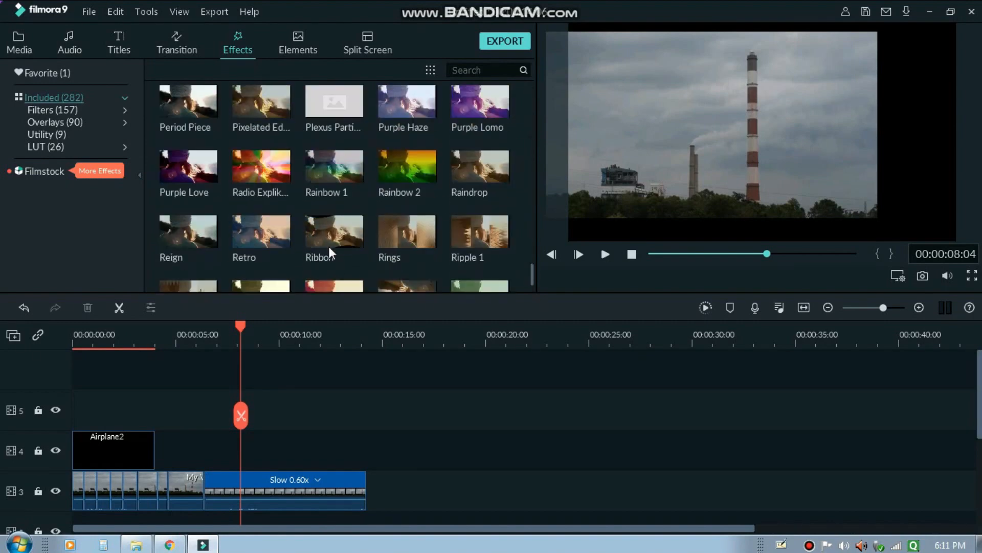
scroll(375, 225, down, 10)
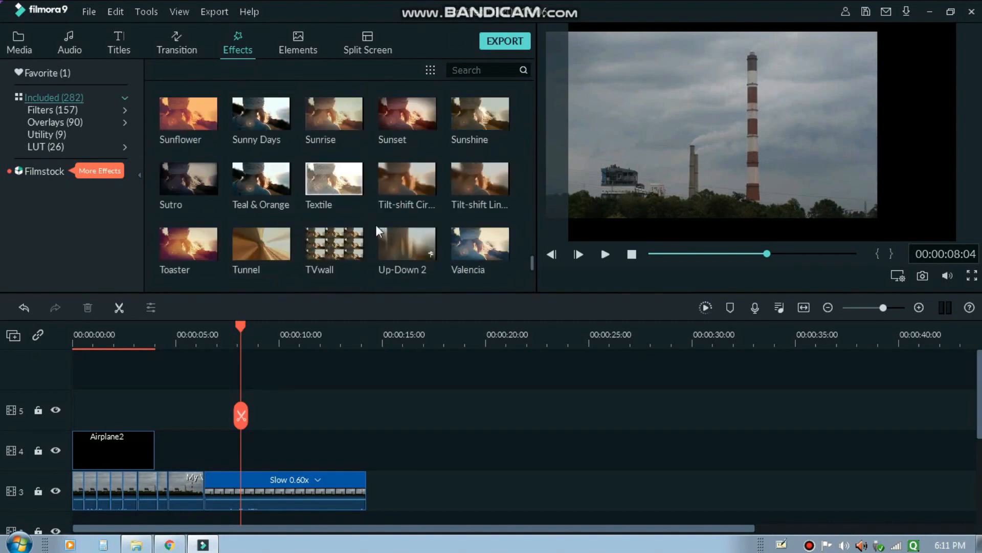
scroll(367, 226, up, 4)
scroll(366, 226, down, 4)
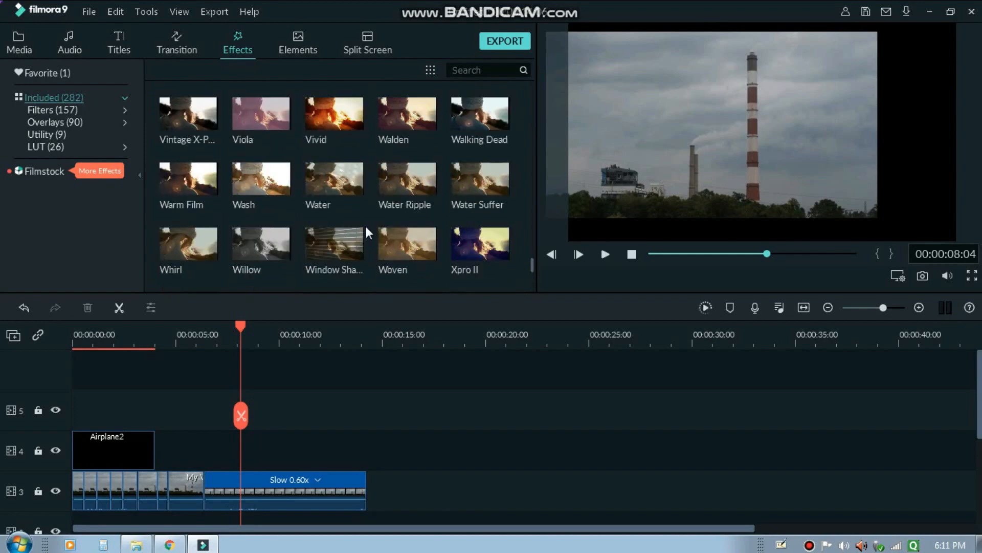
- Try to download the Bokeh 7 effect and cancel the download
scroll(440, 204, down, 3)
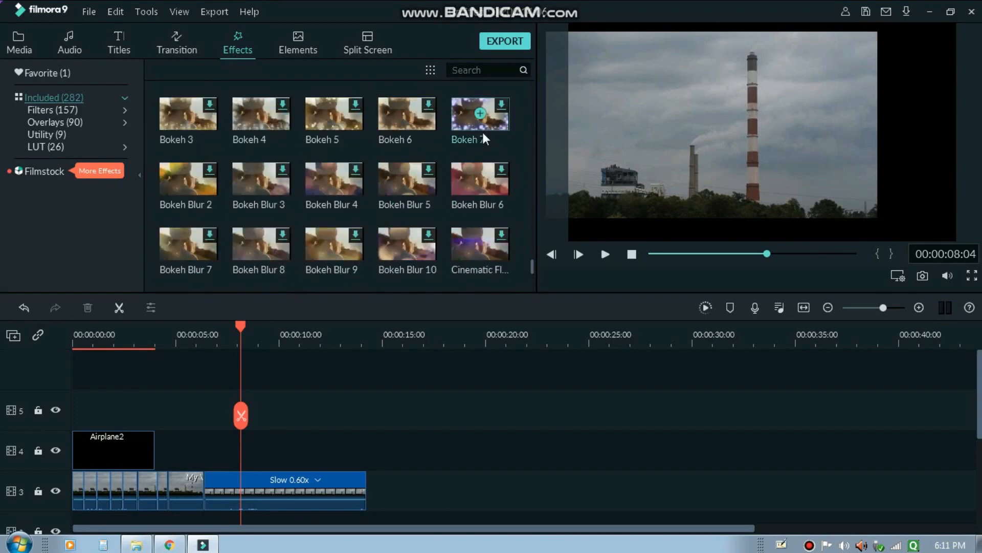
click(467, 109)
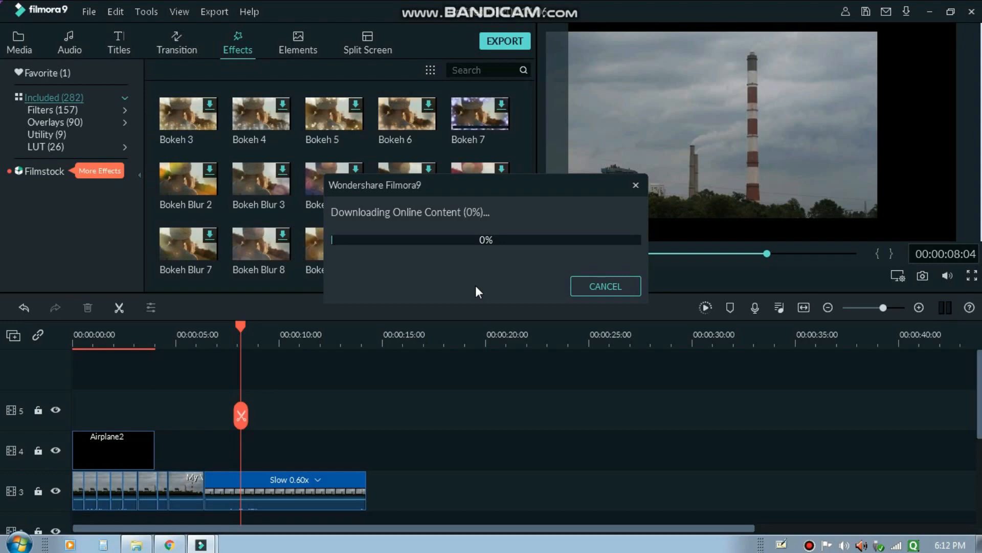
click(583, 288)
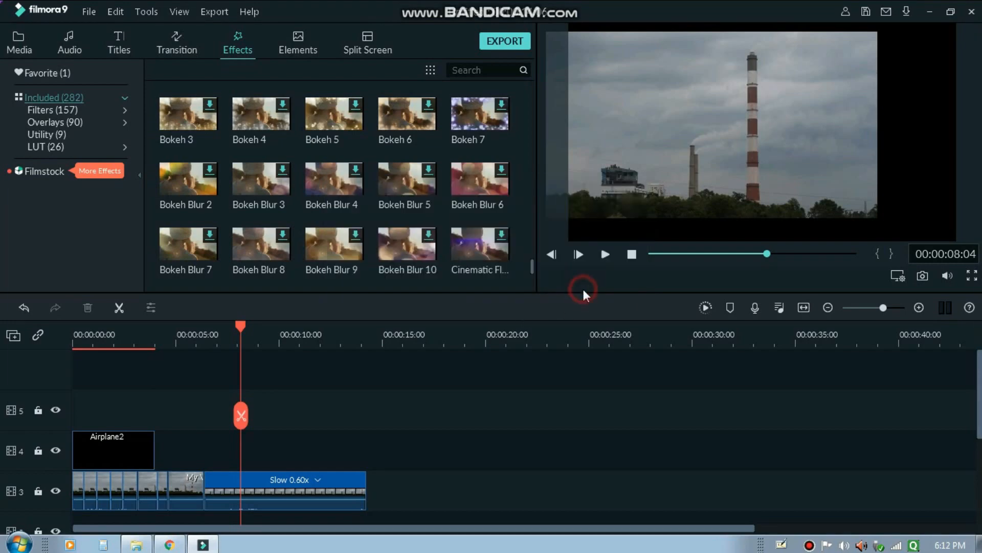
- Try Light corrections on the slow-motion clip with raised Highlights, Shadows at 11 and Blacks at 3, and discard them
click(287, 496)
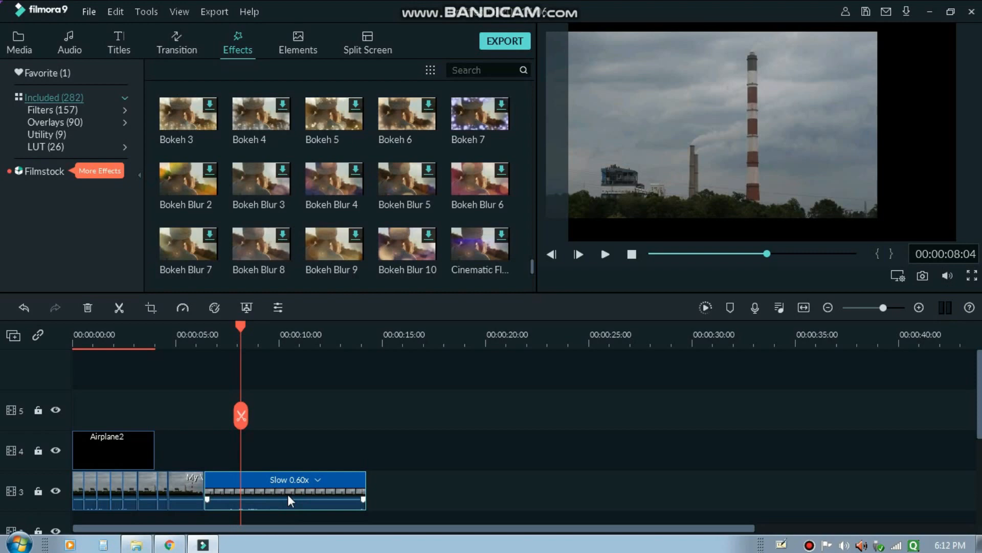
right_click(289, 488)
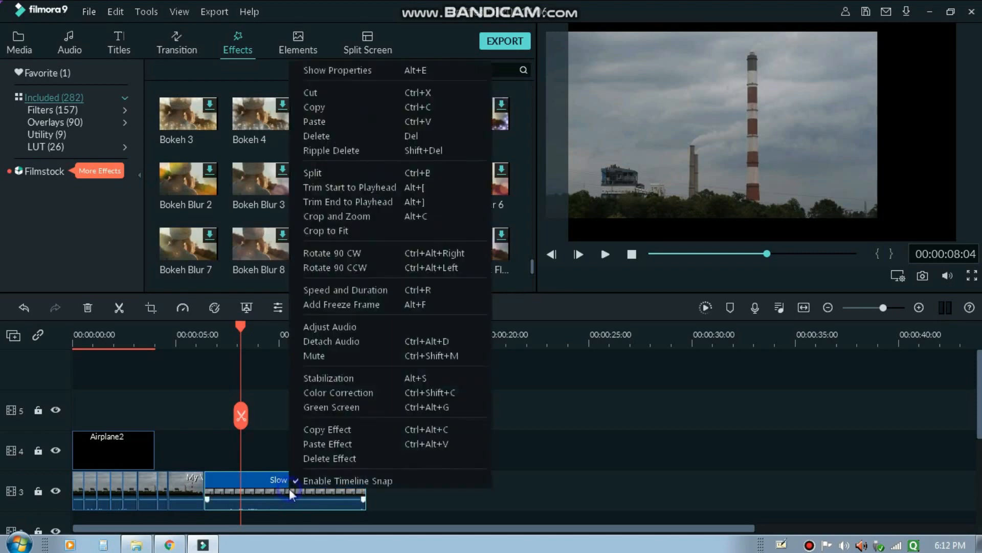
click(340, 392)
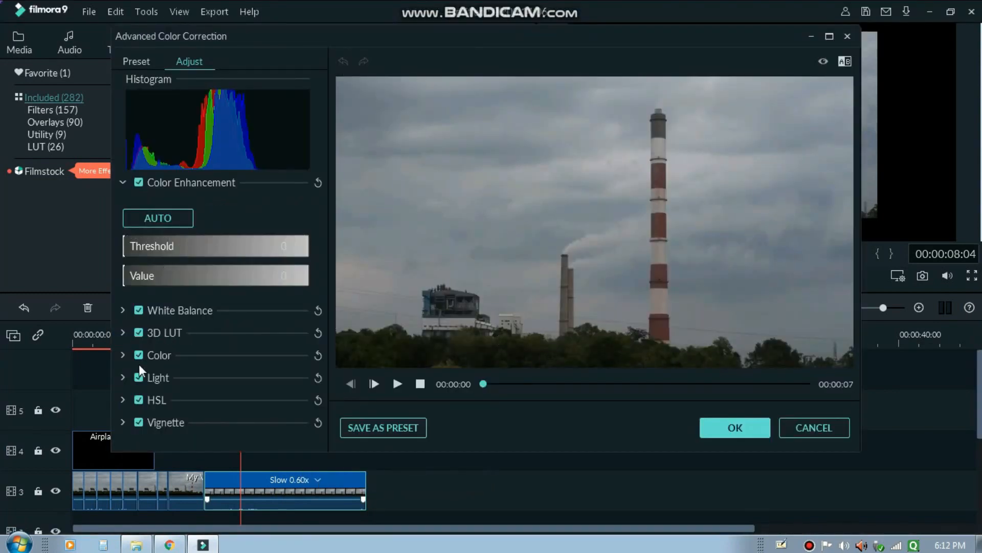
click(123, 378)
drag(198, 415, 235, 416)
scroll(256, 425, down, 2)
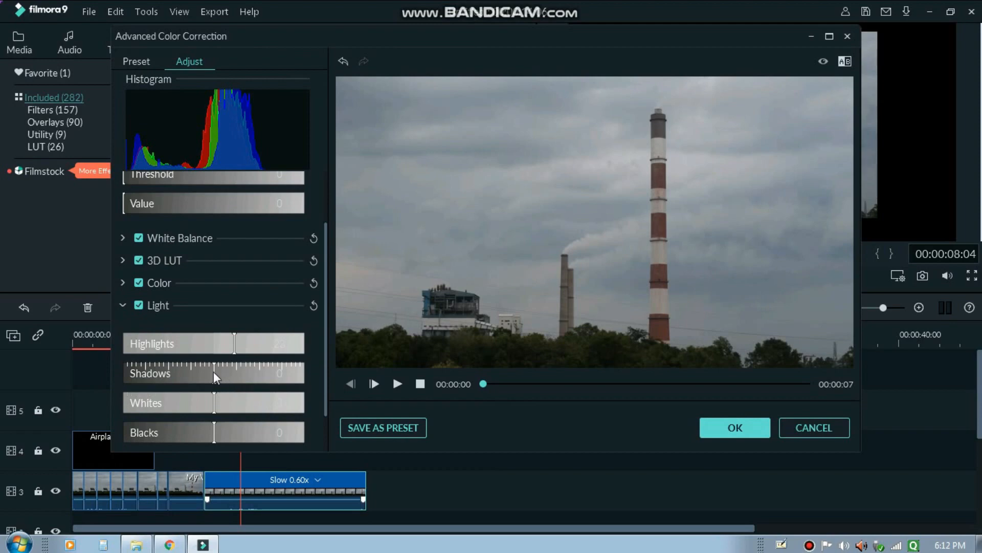
mouse_move(213, 372)
mouse_down()
mouse_move(239, 377)
mouse_move(225, 375)
mouse_up()
scroll(192, 205, up, 2)
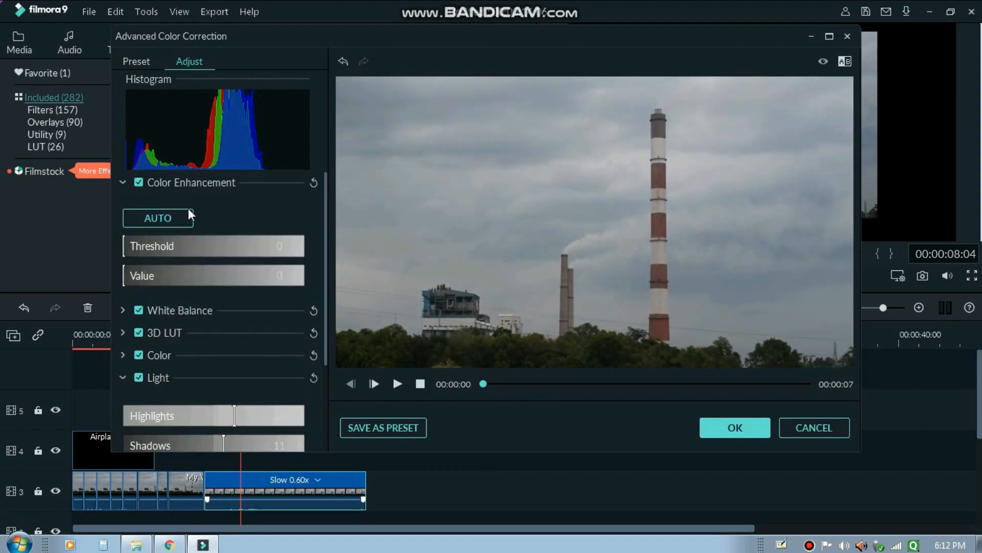
scroll(273, 308, down, 2)
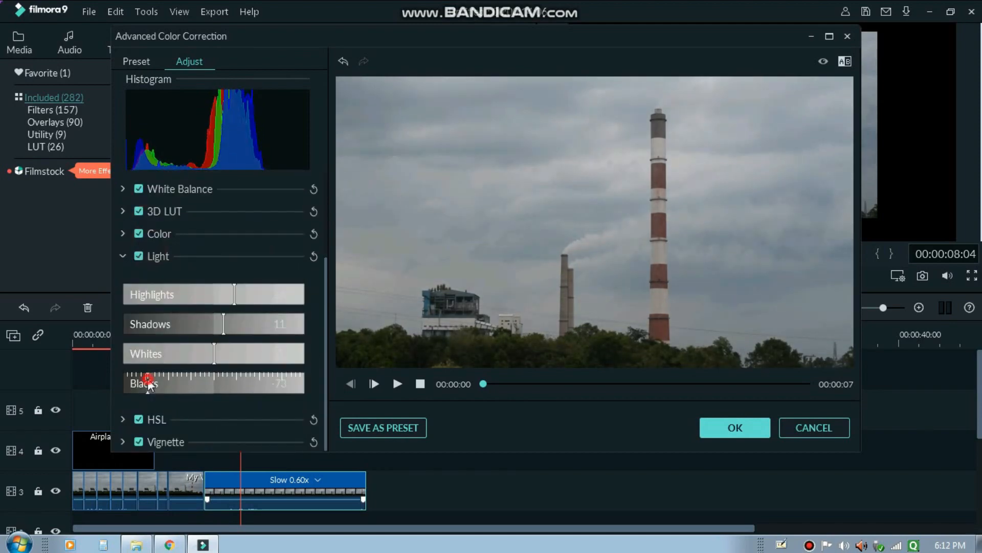
drag(147, 378, 217, 383)
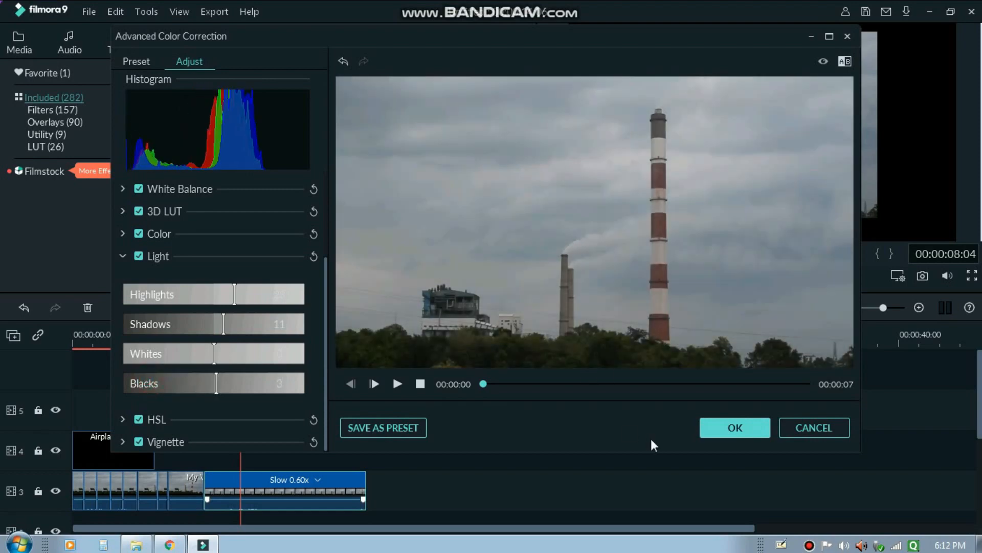
click(832, 425)
- Examine the color correction presets for the slow-motion clip, including Boost Color, and return to the manual adjustments
right_click(315, 492)
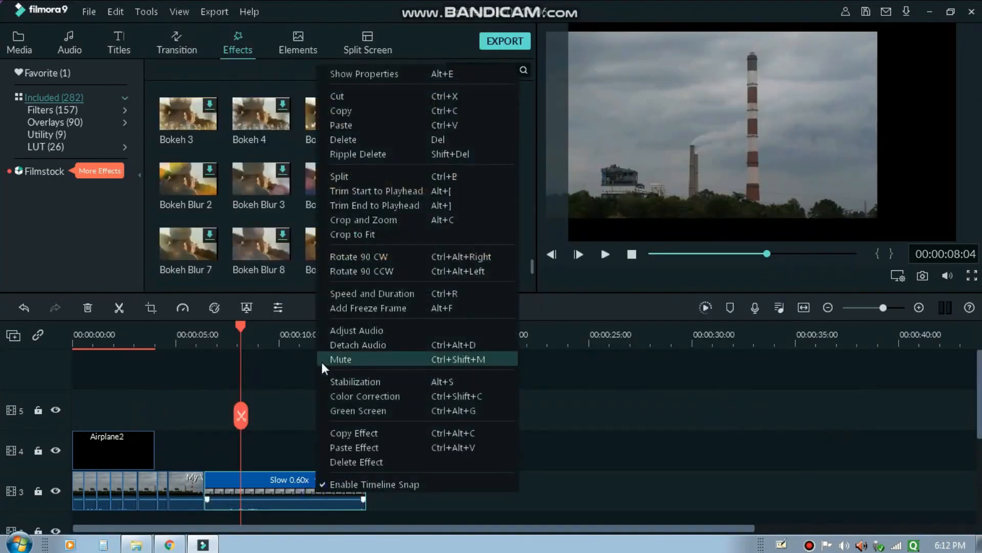
click(398, 397)
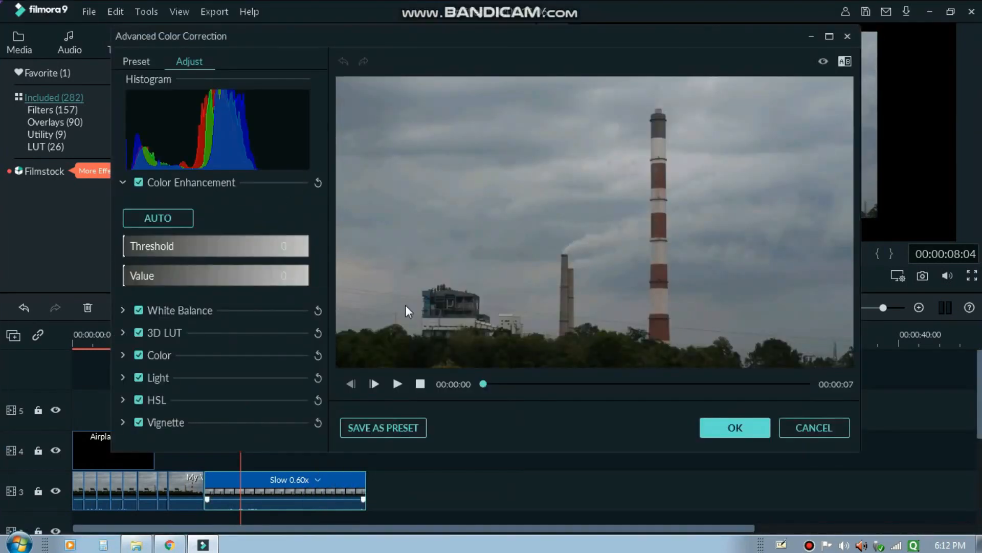
click(143, 60)
scroll(194, 270, down, 15)
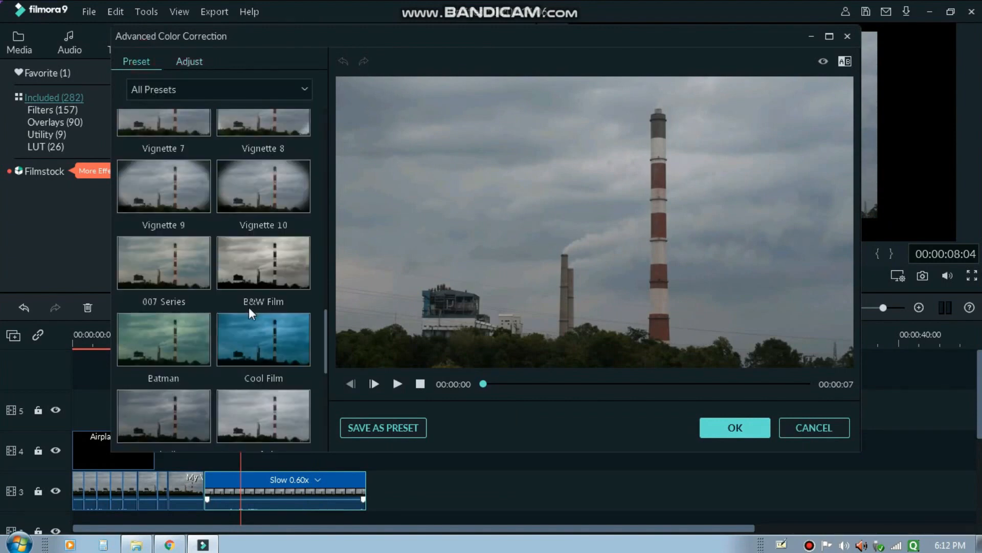
scroll(202, 334, up, 6)
scroll(197, 334, up, 5)
scroll(197, 334, down, 4)
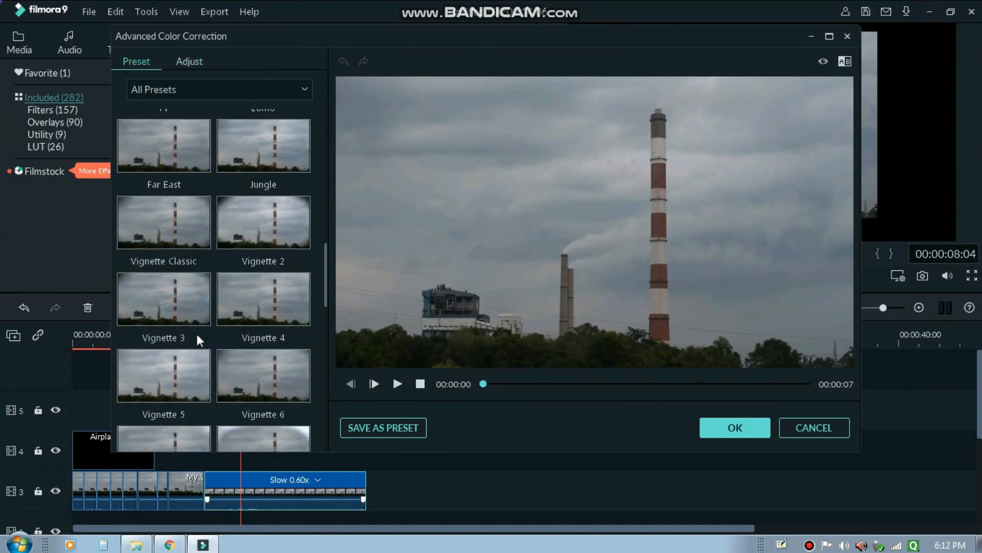
scroll(179, 358, down, 5)
scroll(254, 248, up, 10)
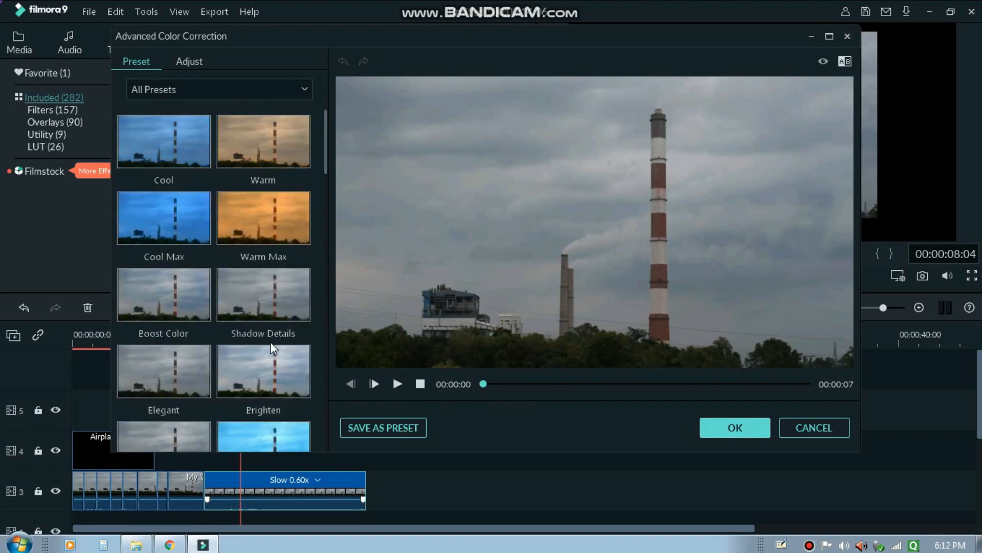
click(174, 301)
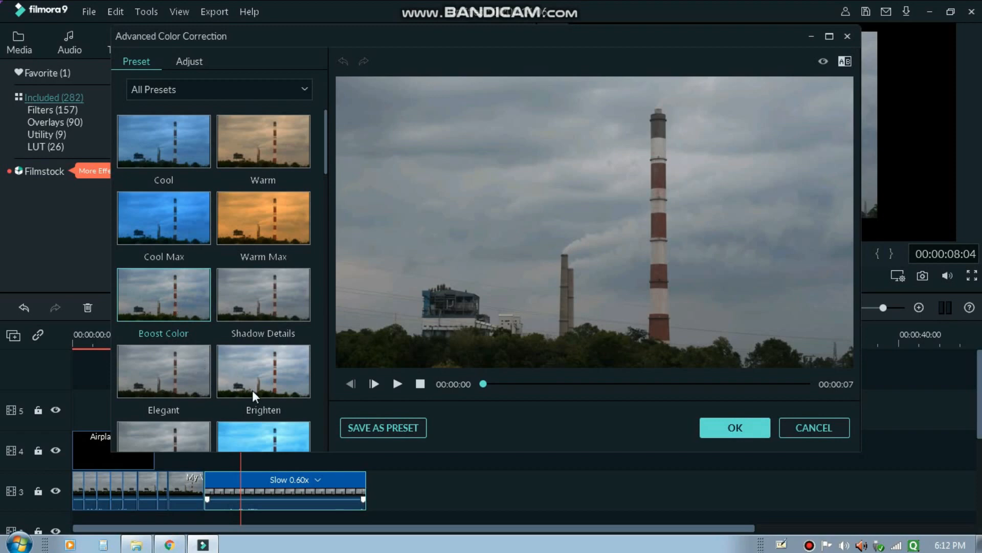
scroll(258, 358, down, 5)
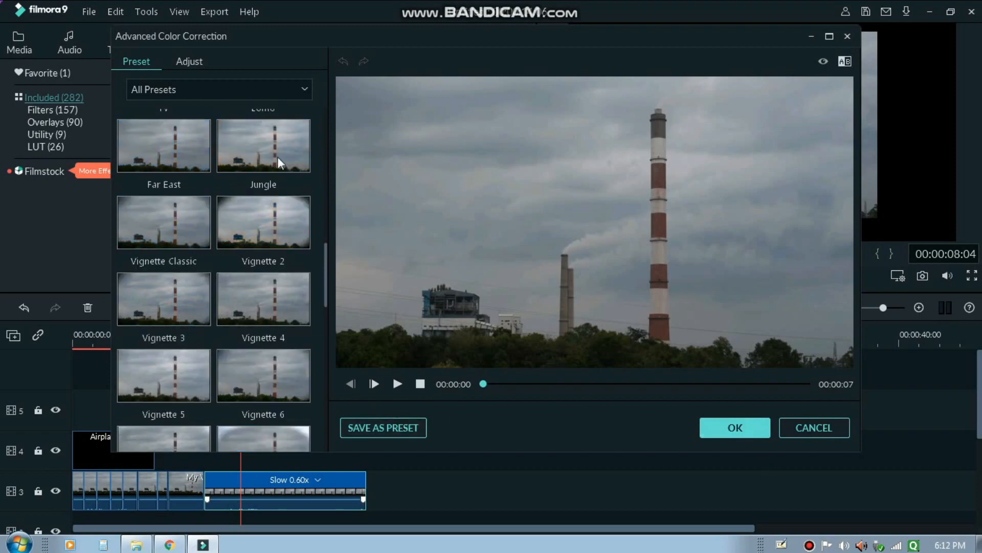
click(172, 60)
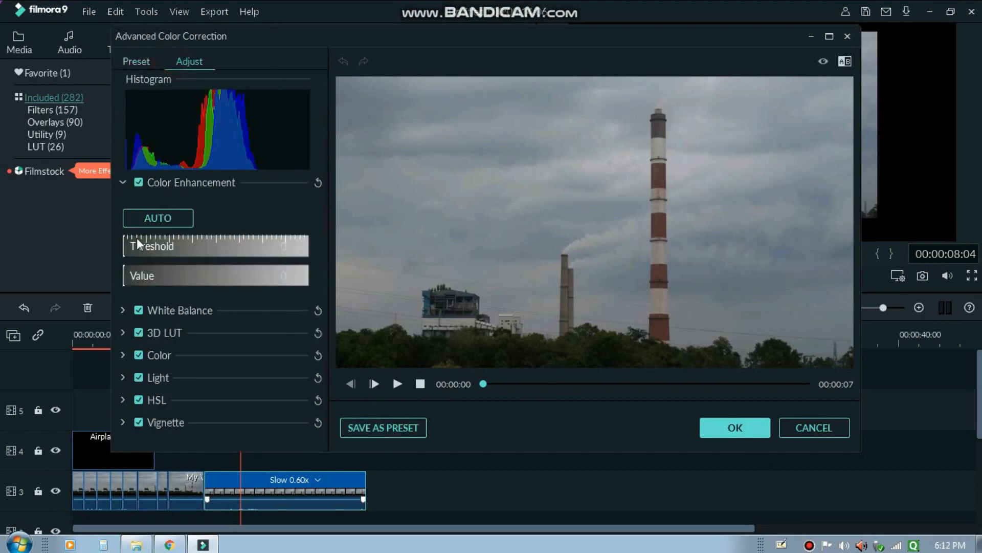
- Set the slow-motion clip's White Balance to Temperature 0.01 and Tint 0.78
click(123, 183)
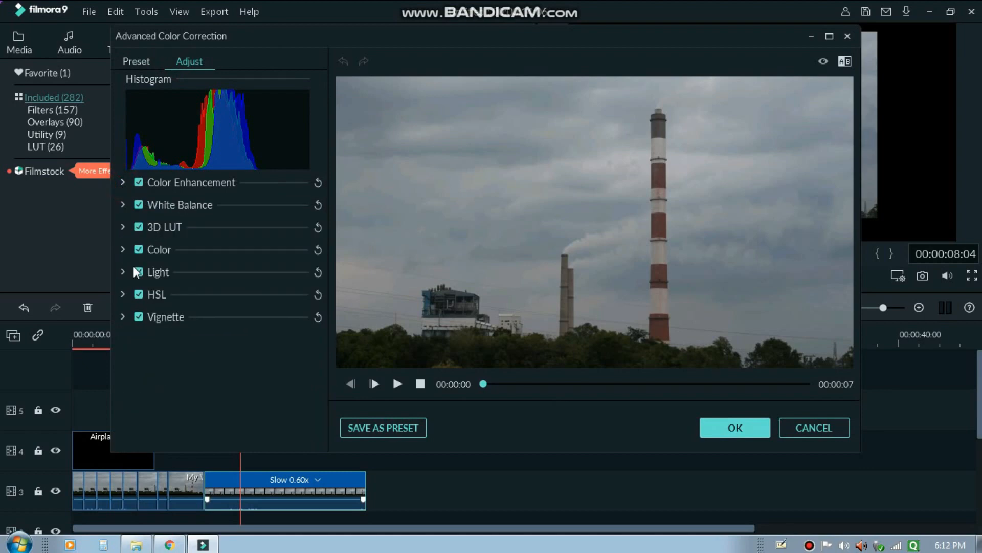
click(123, 316)
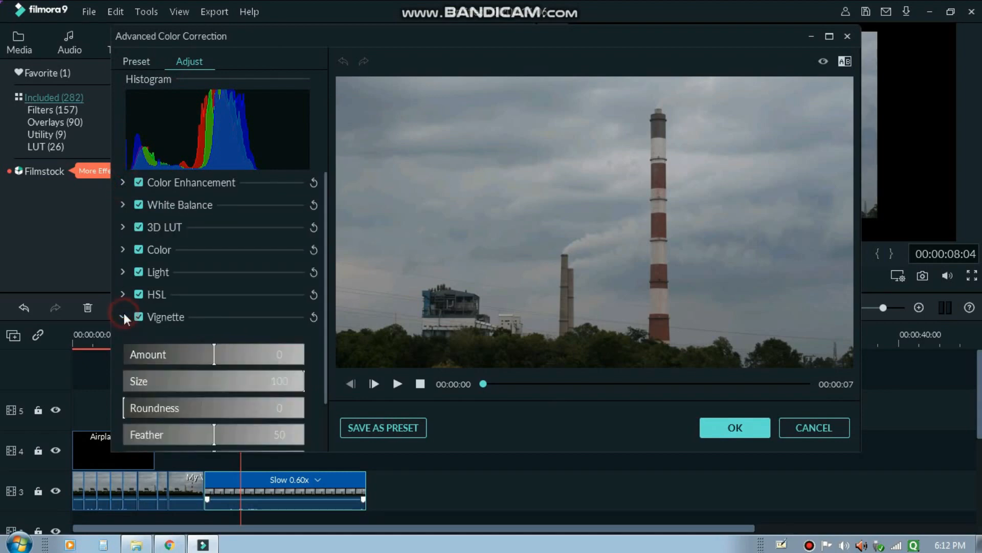
click(124, 207)
drag(216, 242, 232, 274)
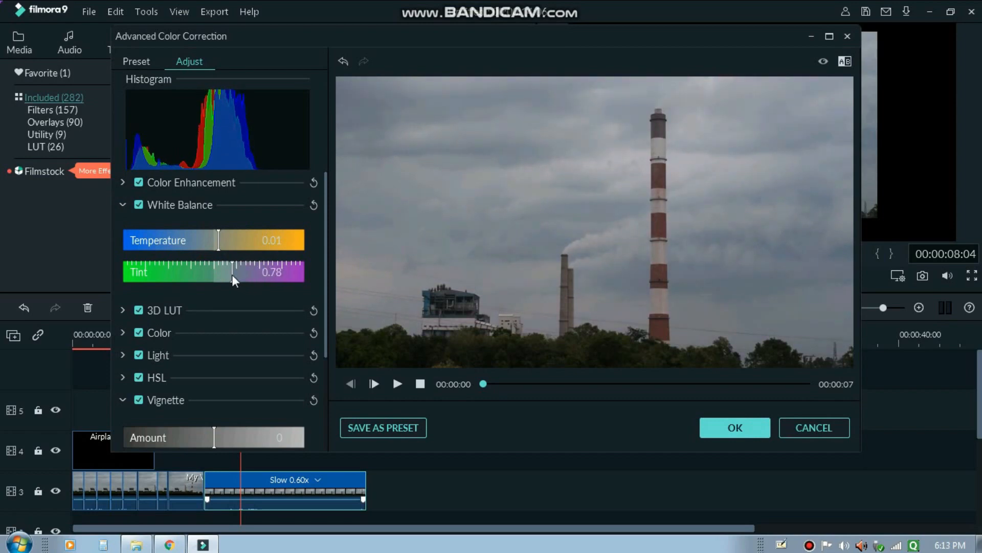
- Set the clip's Color correction to Exposure 22, Brightness 3, Contrast -23, Vibrance 80 and Saturation 55, and apply the corrections
click(124, 311)
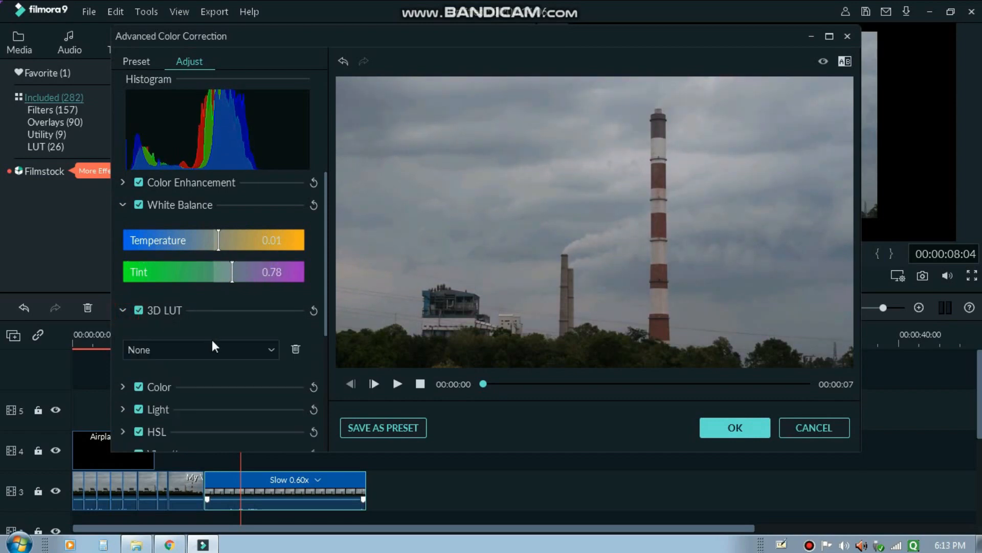
click(123, 387)
scroll(179, 369, down, 2)
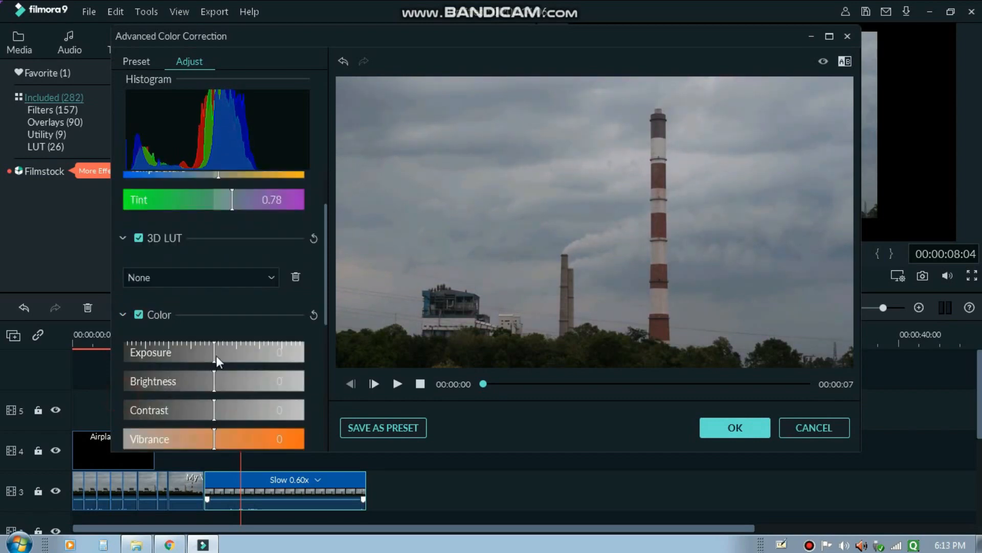
drag(216, 355, 194, 404)
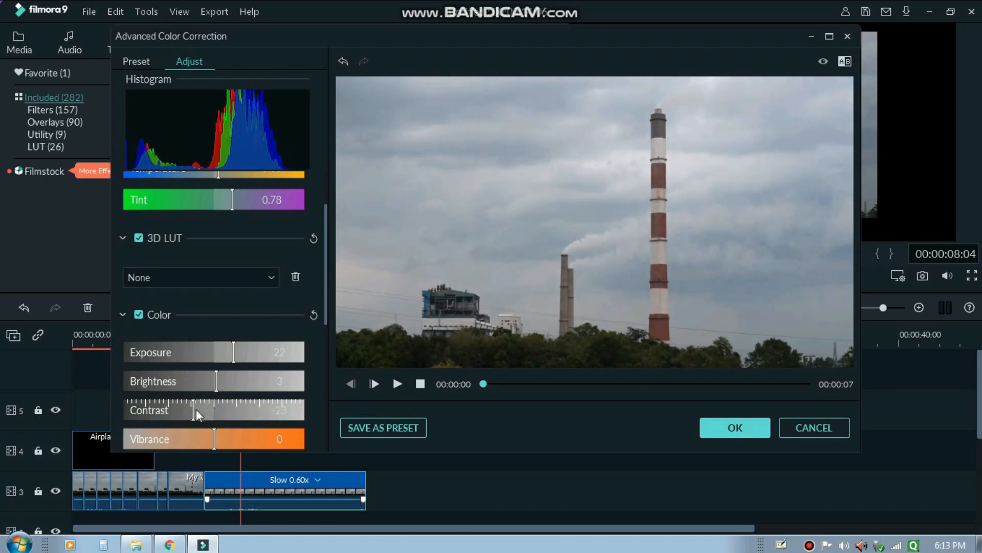
drag(213, 436, 287, 444)
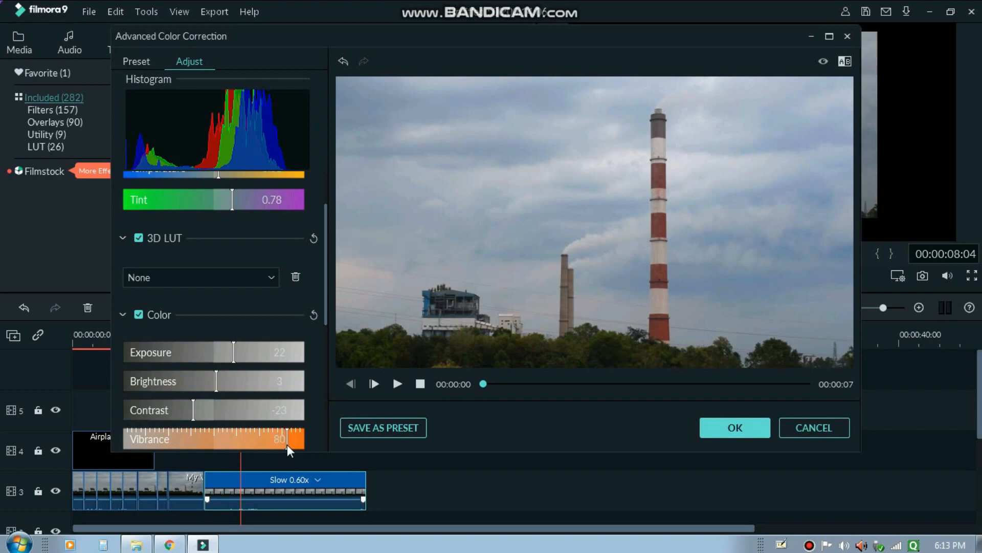
scroll(281, 443, down, 2)
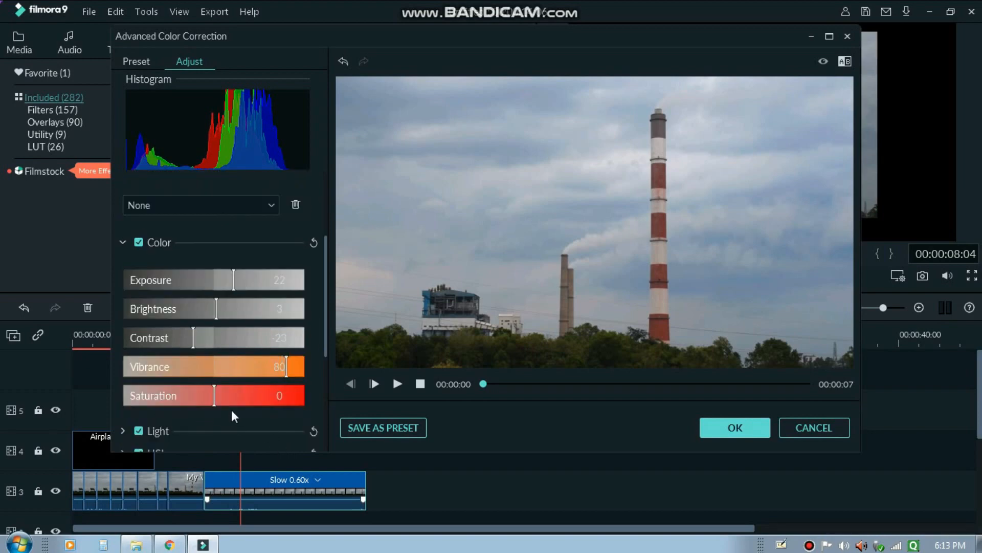
drag(220, 401, 265, 402)
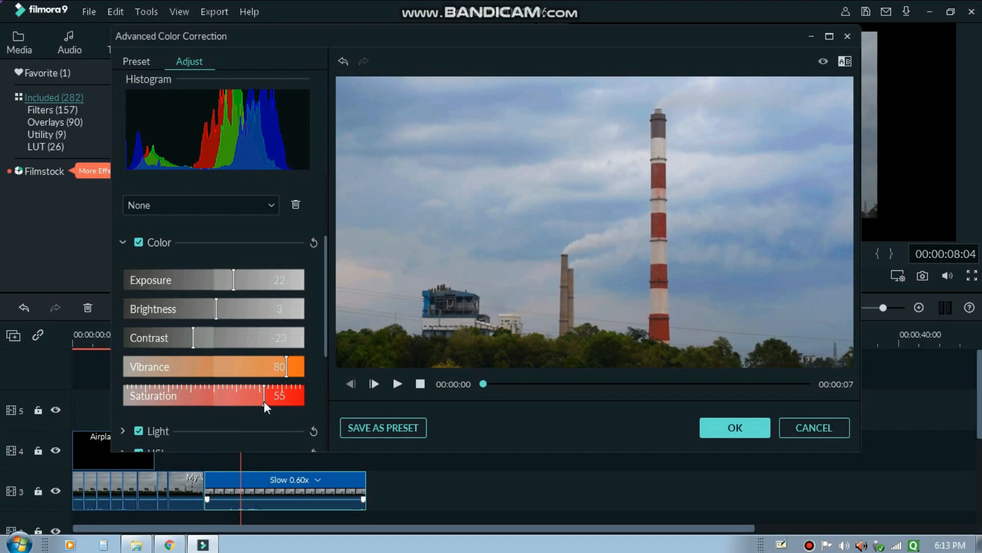
click(749, 431)
- Play the video from the start in full screen twice, pause while the airplane is in view, and leave full screen
drag(240, 322, 2, 358)
key(alt+Return)
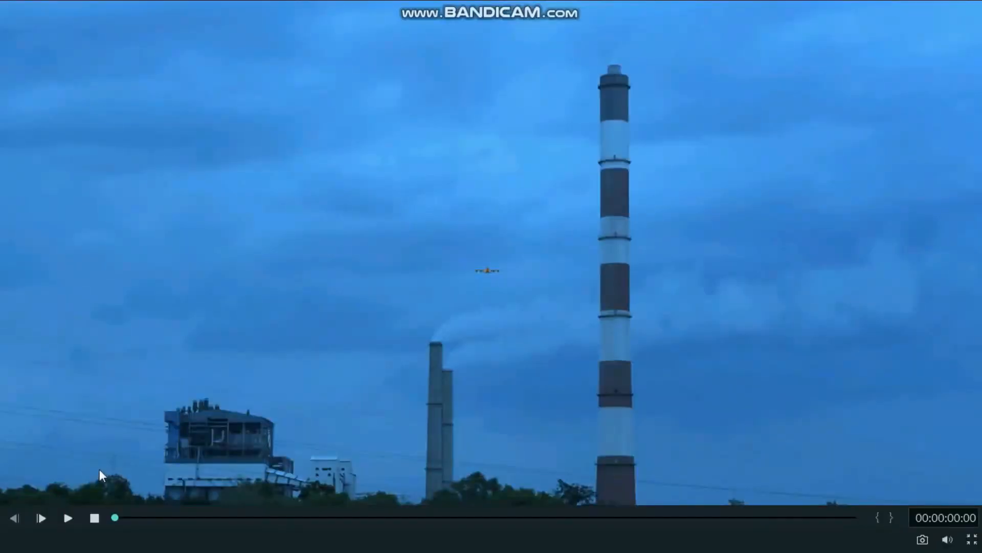
key(space)
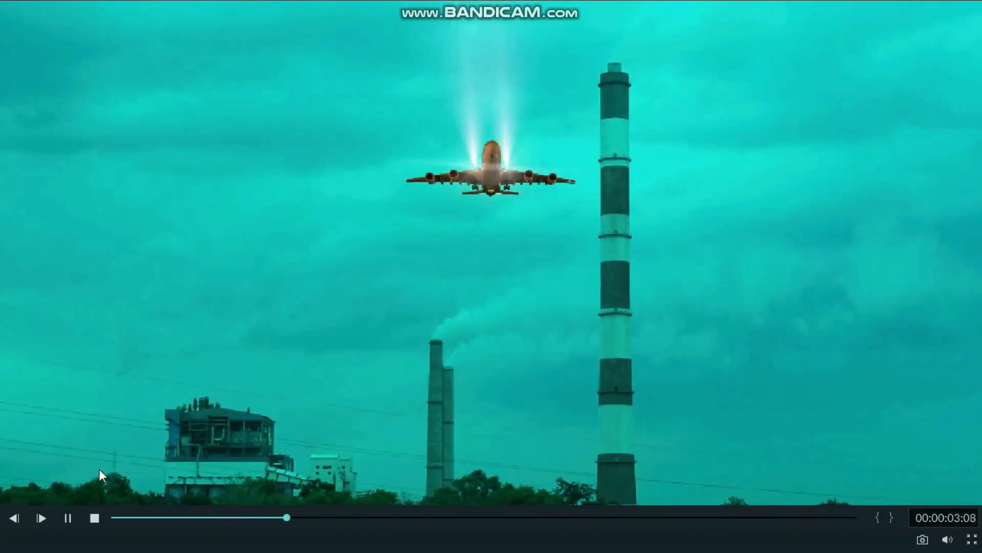
key(space)
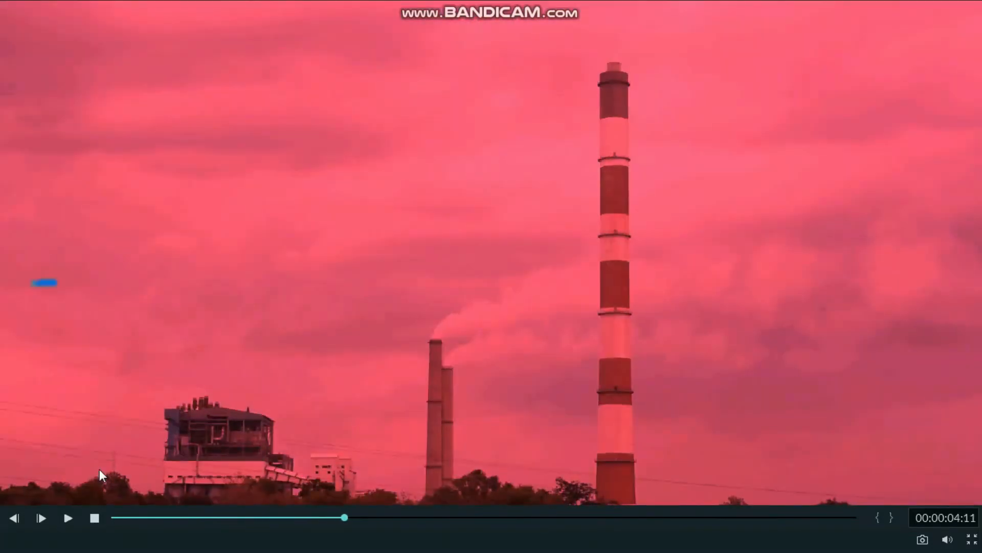
click(112, 517)
key(space)
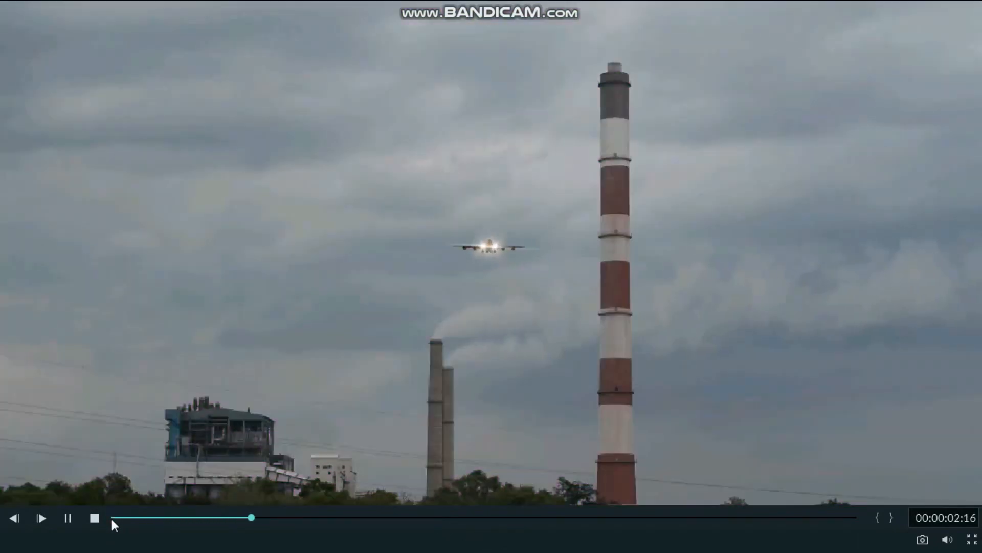
key(space)
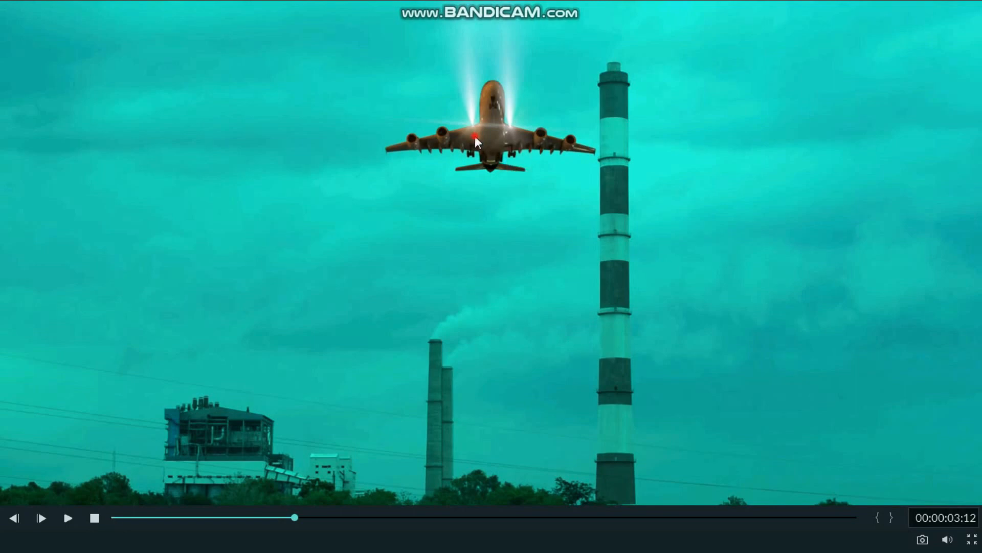
key(Escape)
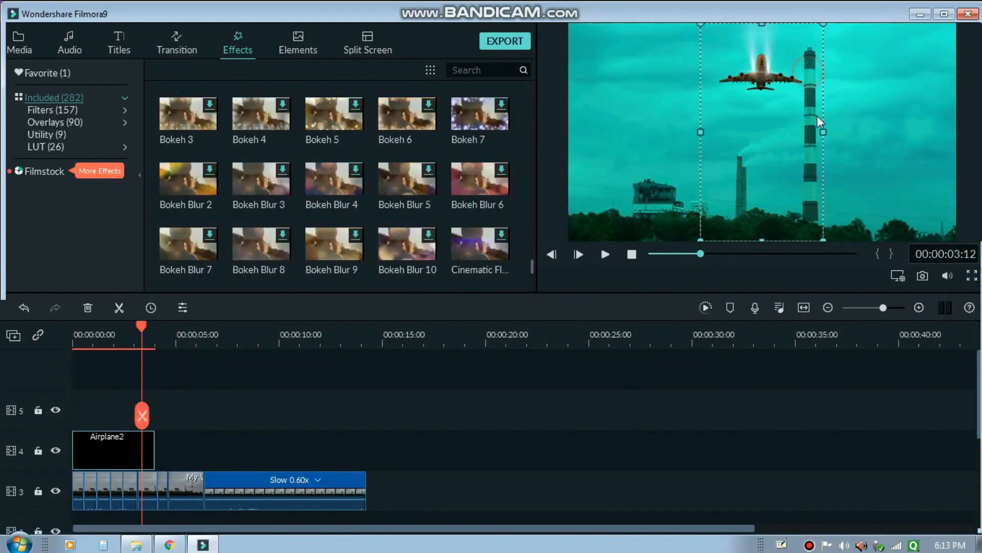
- Rescale the Airplane2 overlay in the preview, move it down and to the left of the tall chimney, and play the result
drag(823, 239, 784, 147)
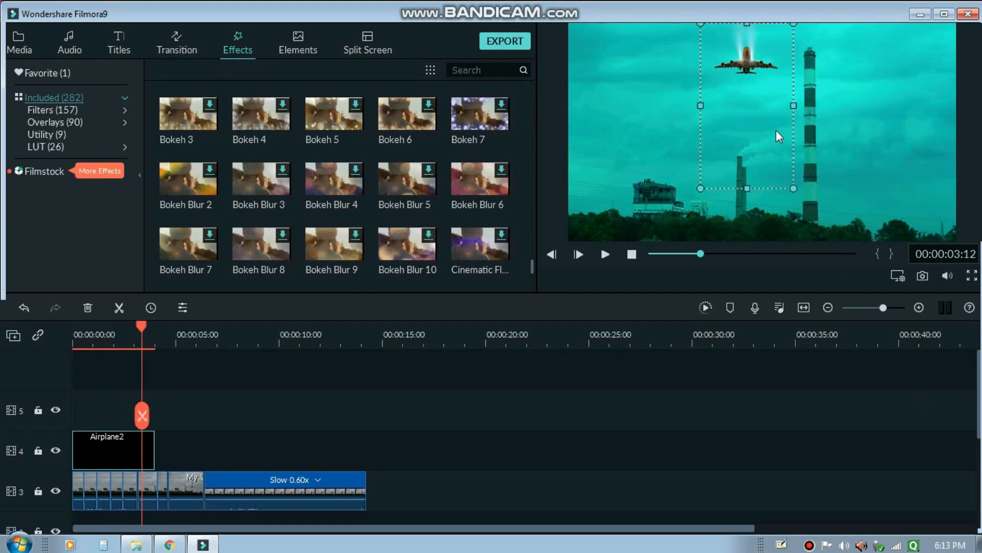
drag(735, 116, 744, 174)
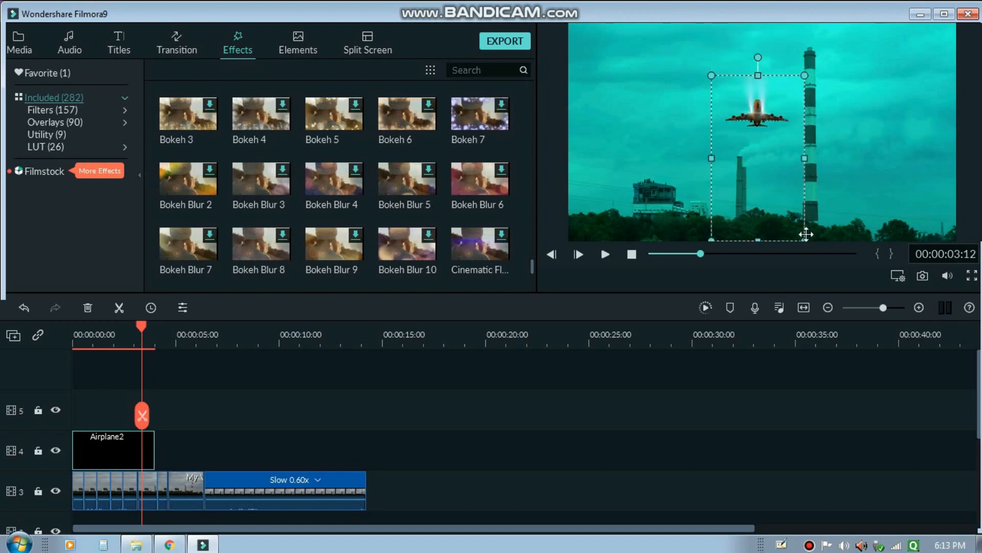
drag(804, 235, 823, 255)
drag(789, 208, 733, 212)
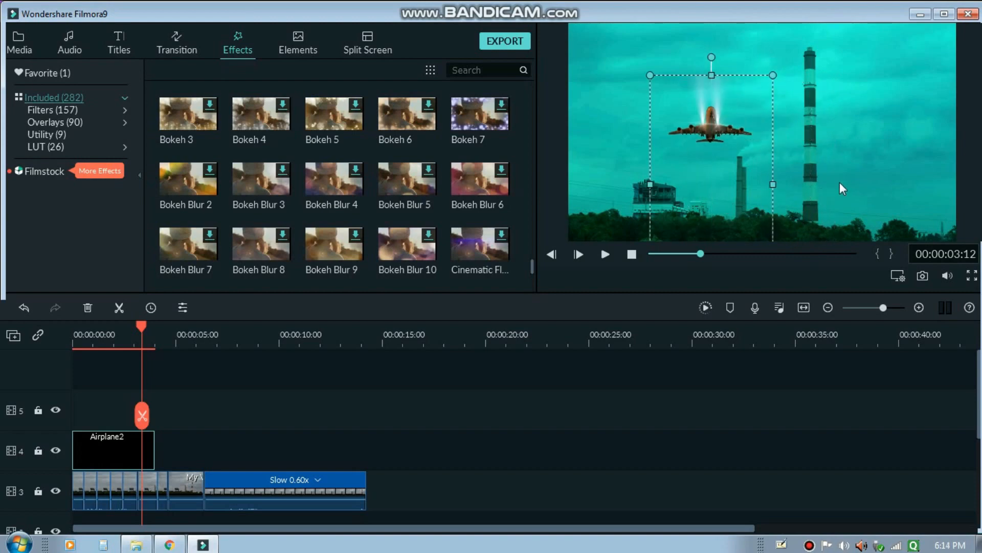
click(853, 180)
key(space)
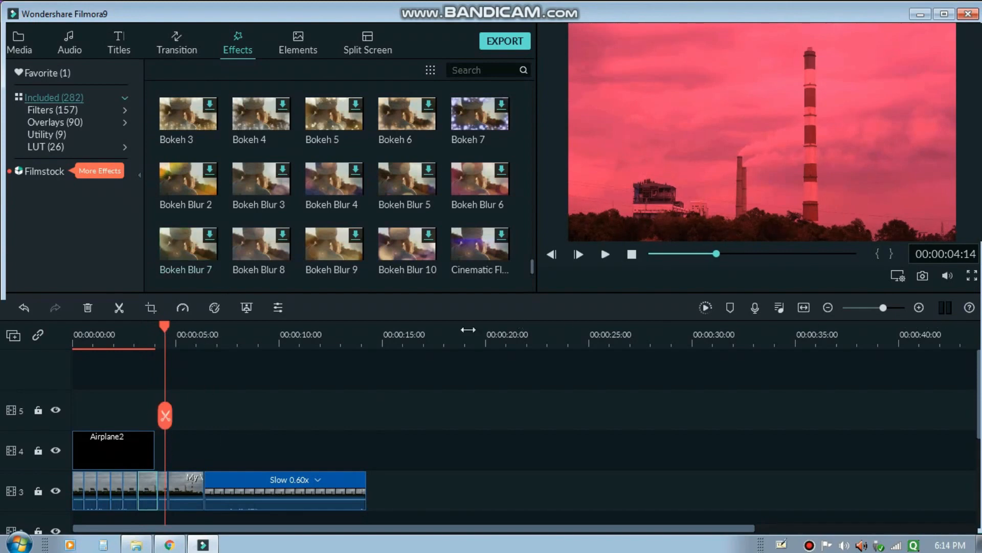
- Undo the last edit and replay the video from the start into the slow-motion clip
click(25, 308)
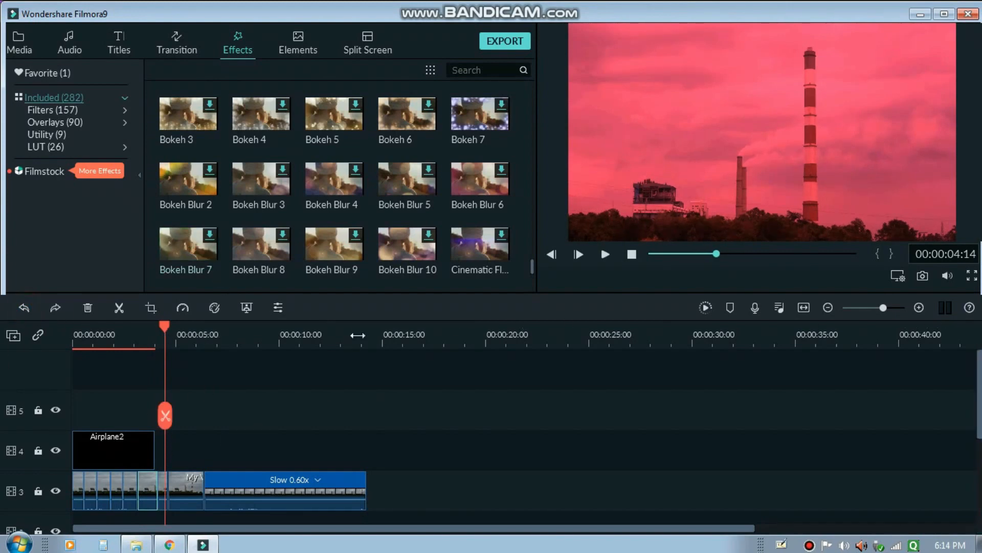
key(space)
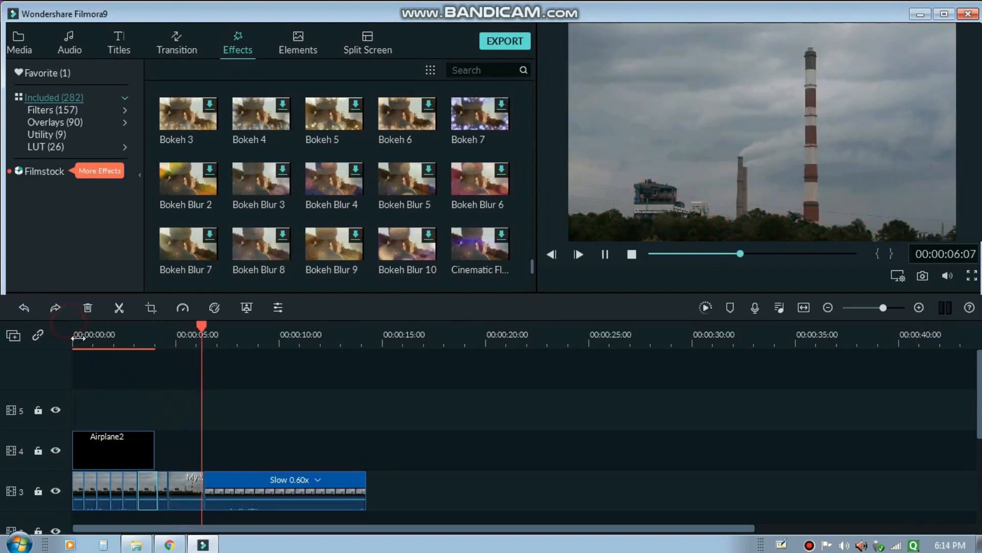
click(78, 337)
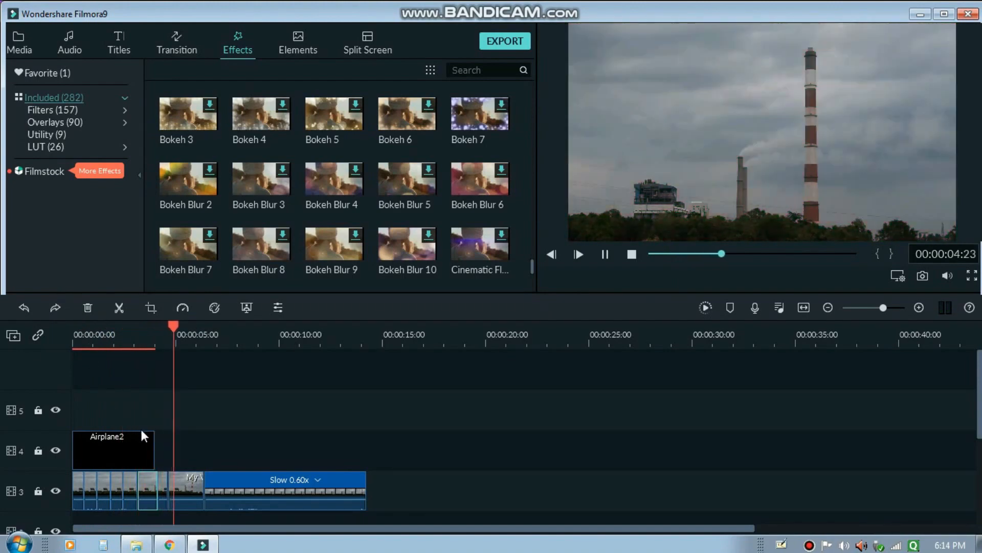
click(172, 477)
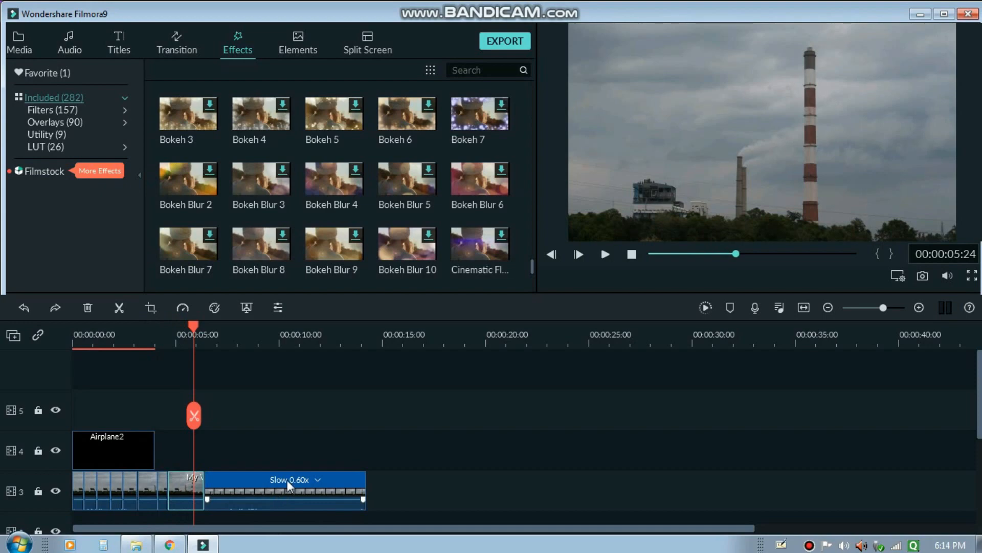
key(space)
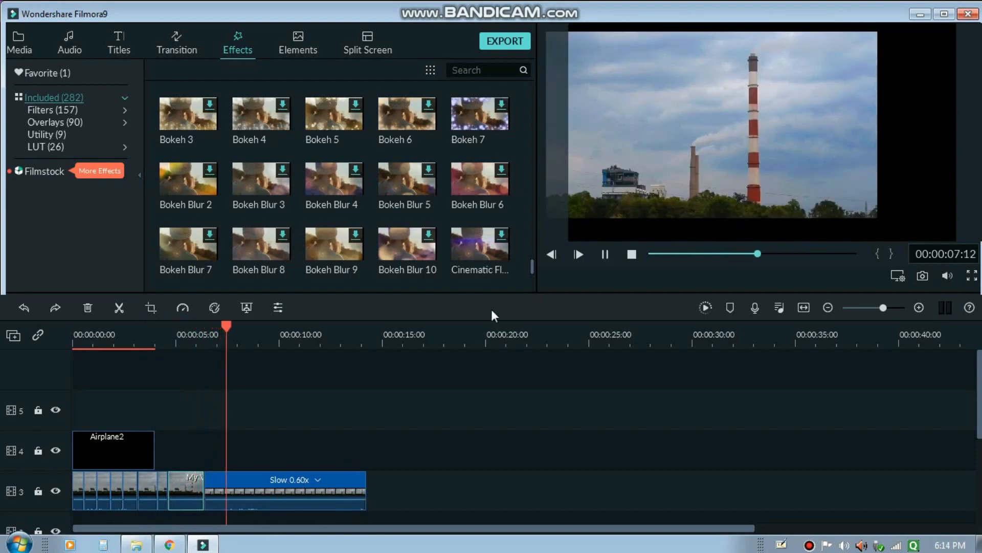
key(space)
- Nudge the slow-motion clip's picture to the right until its left edge meets the frame's left edge
click(699, 146)
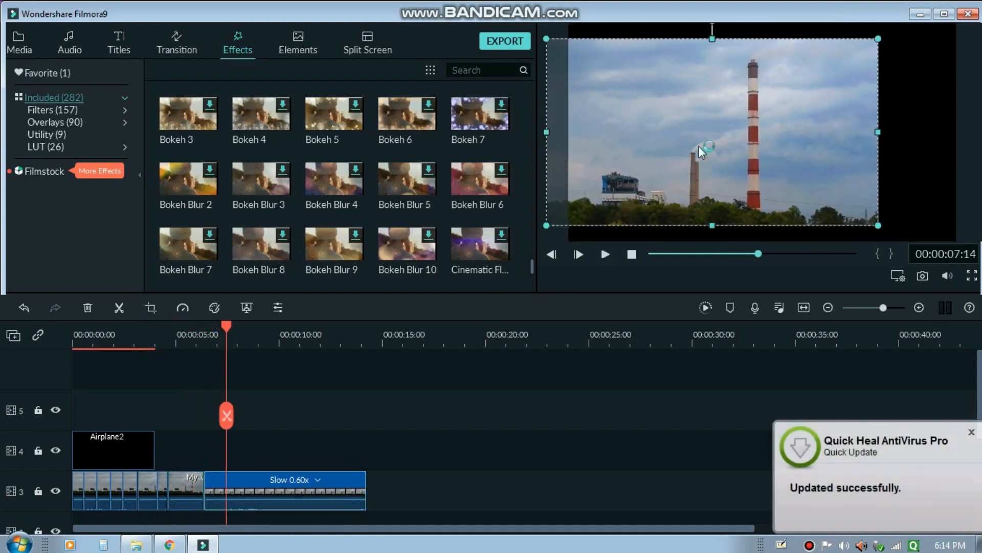
key(Right)
key(Right)
key(Right)
key(Right)
key(Right)
key(Right)
key(Right)
key(Right)
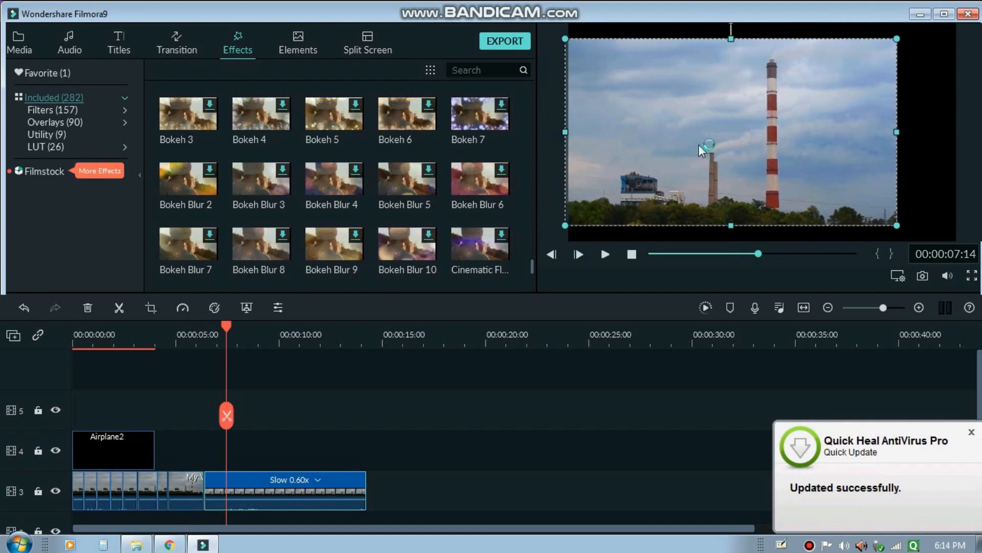
key(Right)
key(Right)
key(Right)
key(Right)
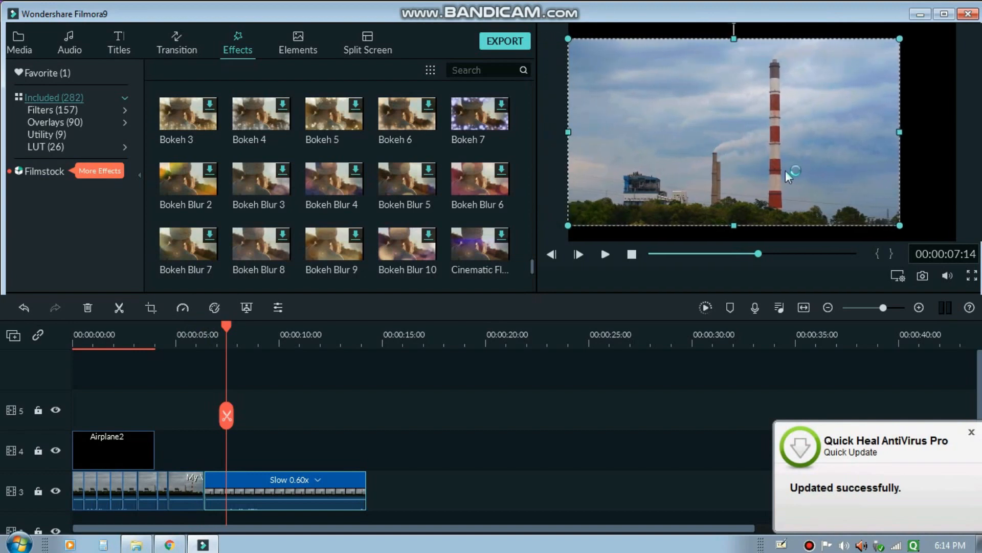
- Enlarge the slow-motion clip's picture toward the frame's lower-right corner and nudge it to centre it vertically in the frame
drag(900, 226, 930, 238)
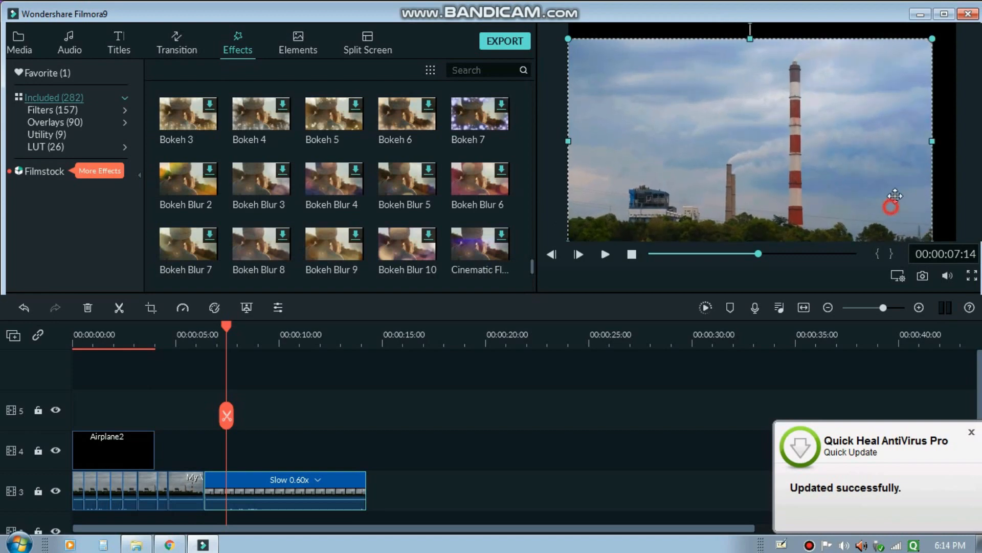
drag(895, 195, 897, 187)
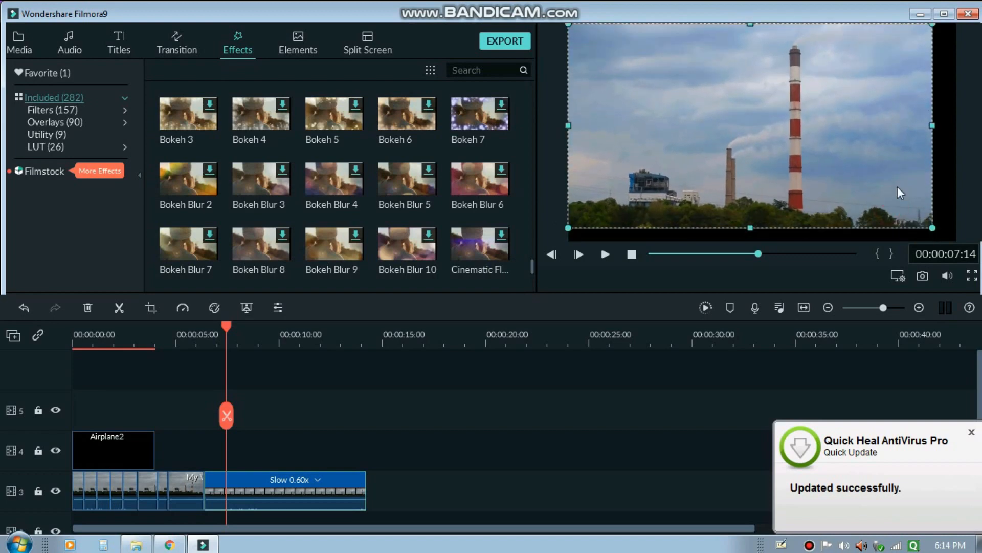
key(Down)
key(Down)
key(Down)
key(Down)
key(Down)
key(Right)
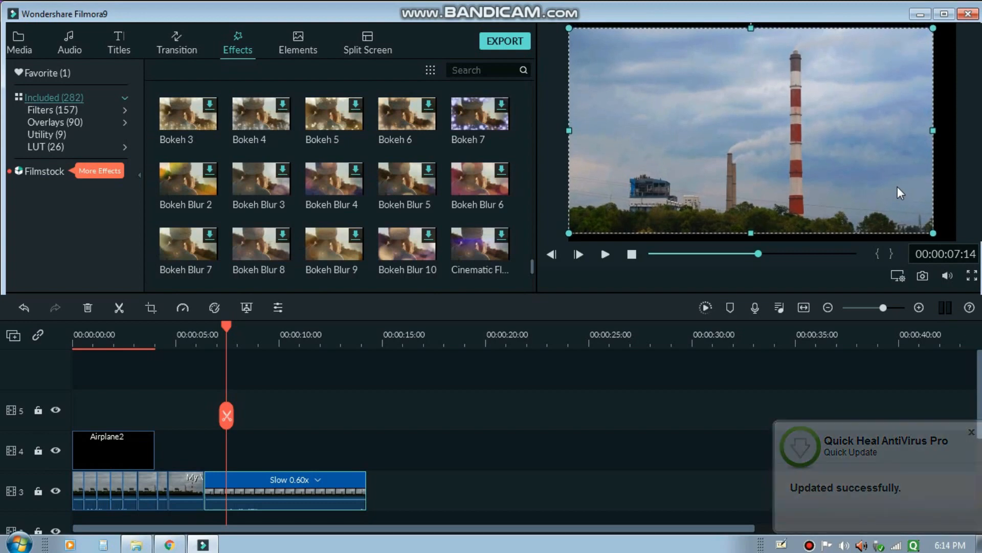
key(Right)
key(Right)
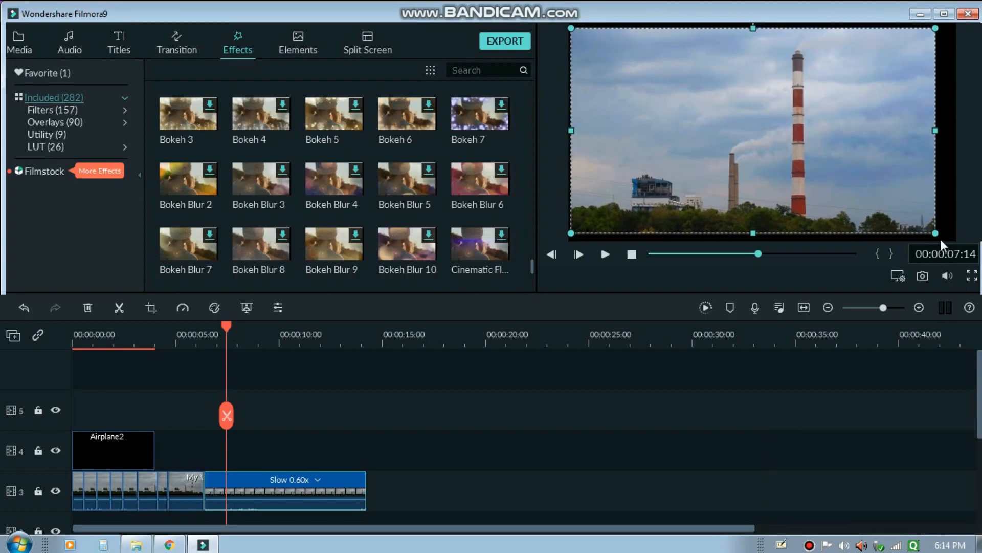
- Resize the slow-motion clip's picture until it extends well beyond the frame, and move it up and to the left
drag(935, 233, 839, 200)
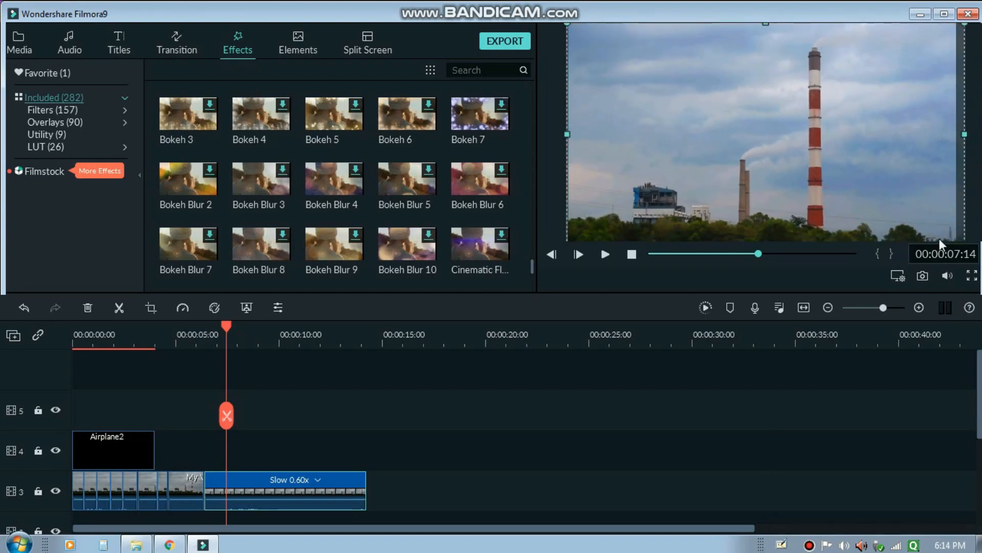
drag(893, 162, 865, 130)
drag(939, 213, 981, 348)
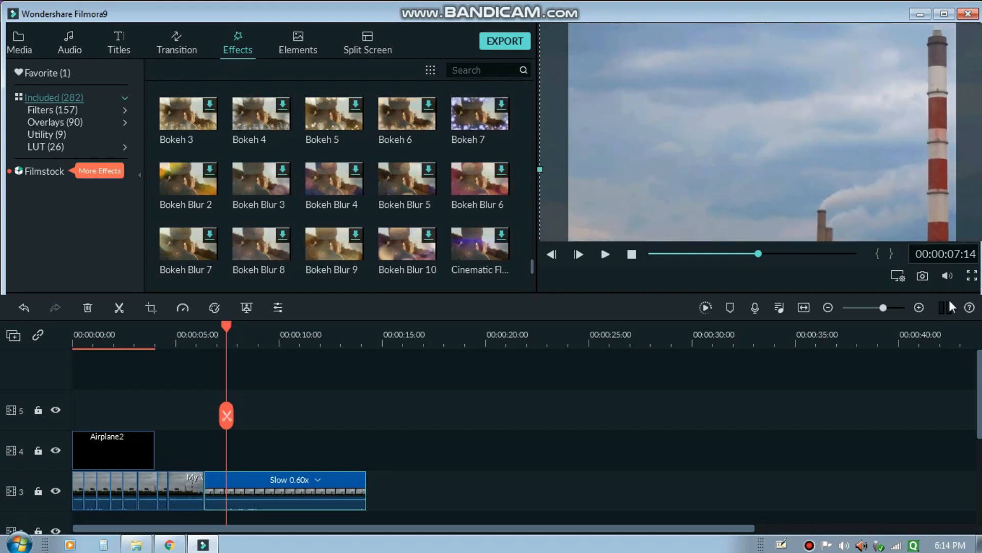
drag(898, 236, 715, 164)
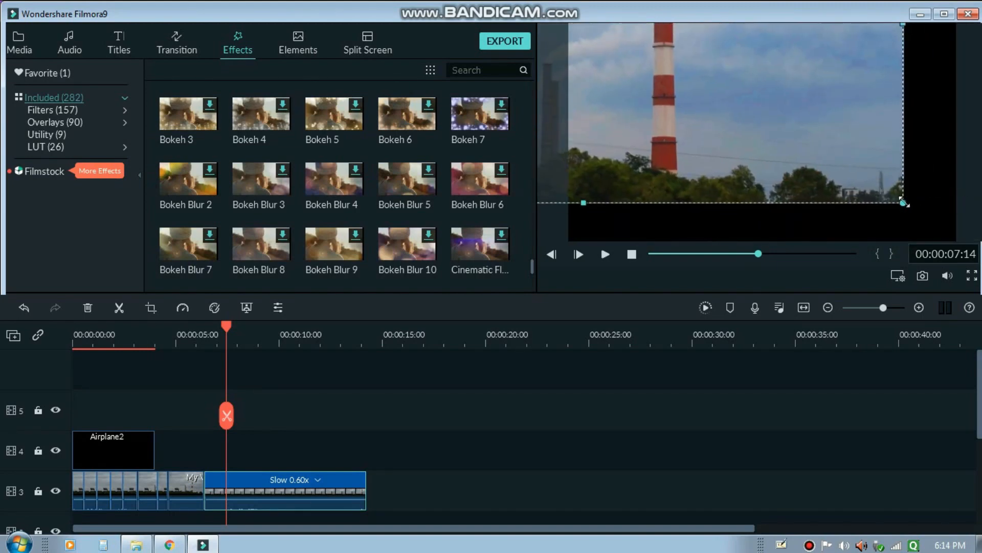
- Shrink the slow-motion clip's picture in stages to nearly the frame's size and reposition it over the frame
drag(904, 202, 768, 135)
drag(701, 98, 869, 191)
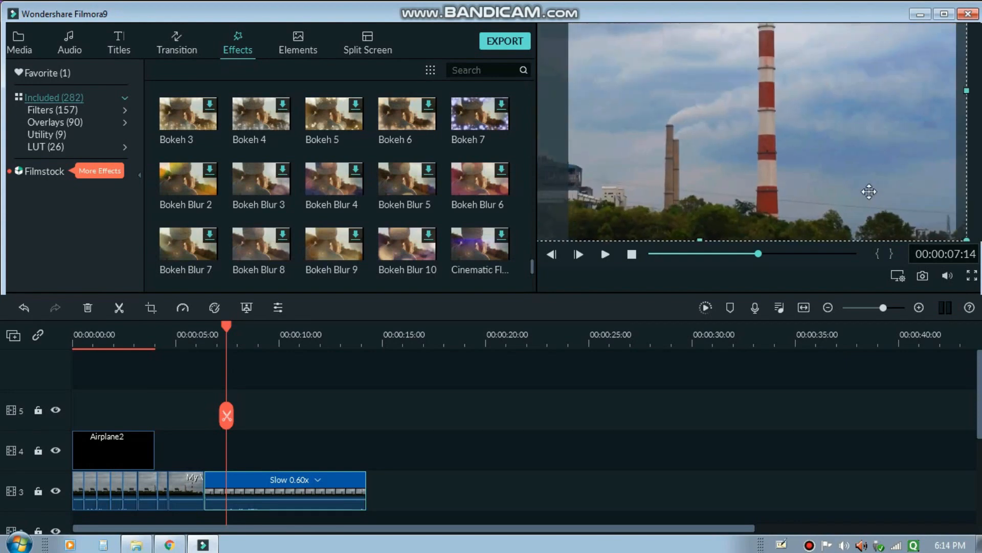
drag(967, 238, 870, 185)
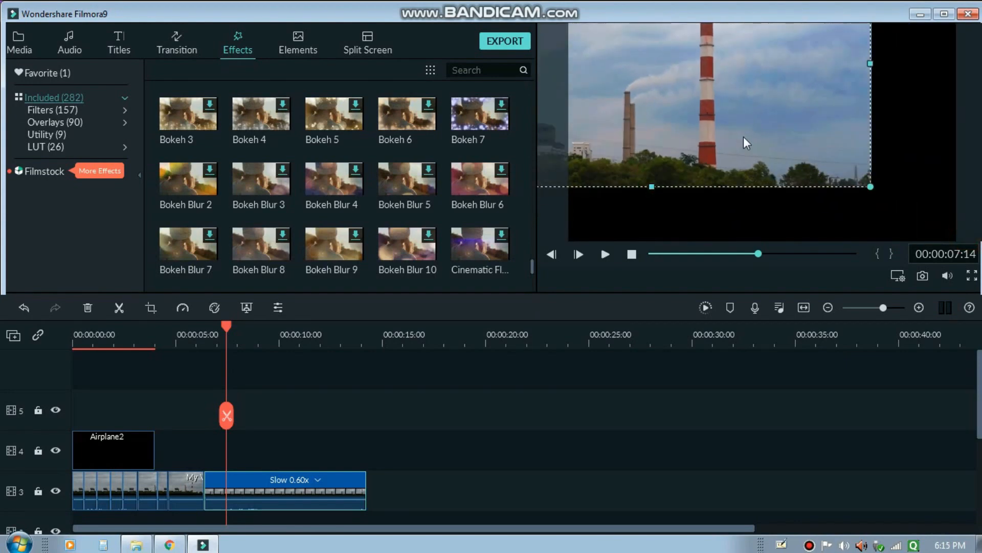
drag(736, 129, 834, 176)
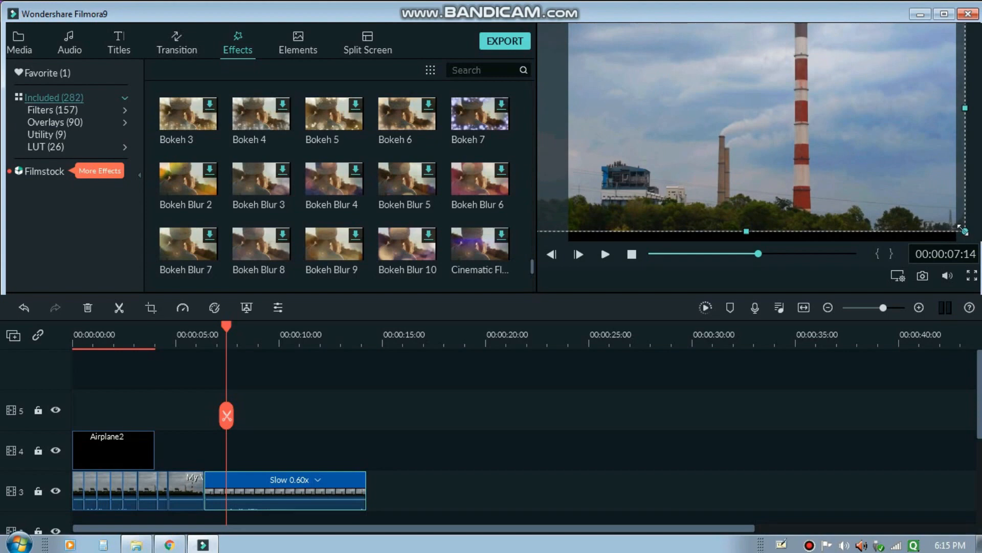
drag(963, 230, 910, 200)
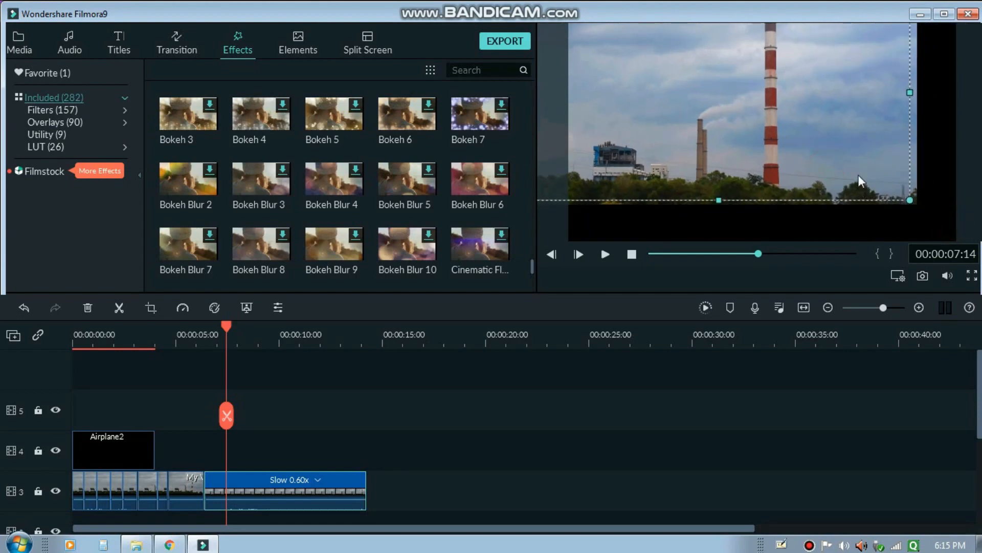
drag(858, 174, 839, 168)
- Nudge the slow-motion clip's picture left and up into alignment with the frame and extend its lower-left corner to the frame's corner
key(Left)
key(Left)
key(Left)
key(Left)
key(Left)
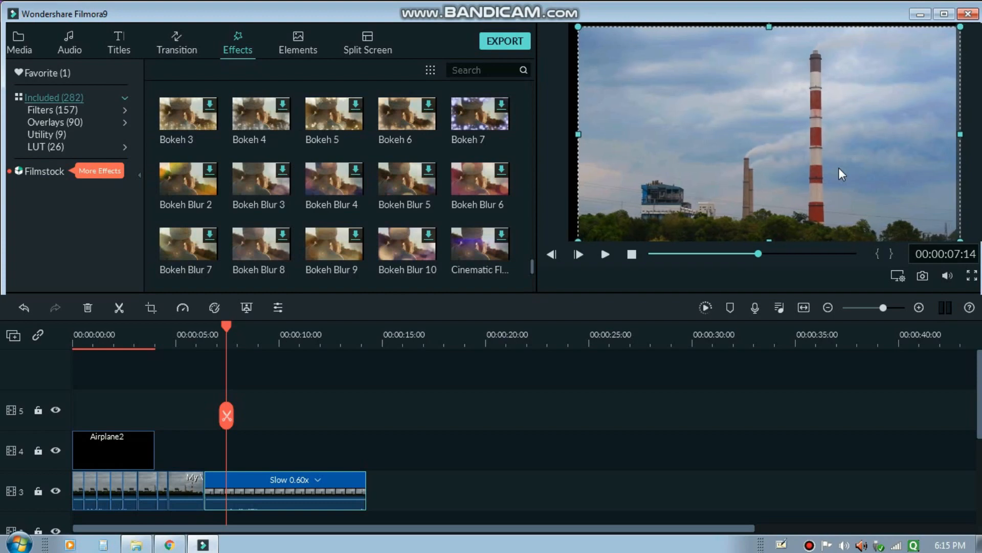
key(Up)
key(Up)
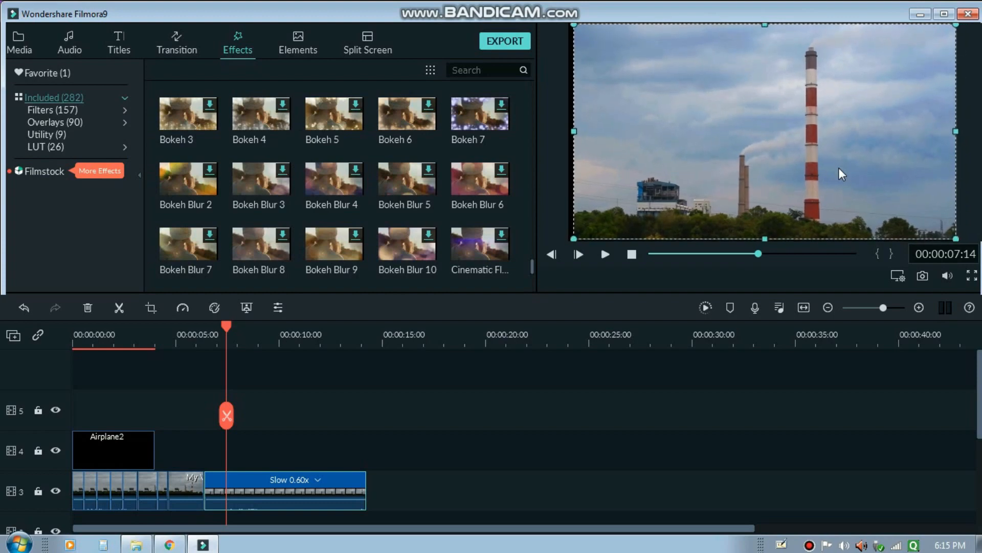
key(Left)
key(Left)
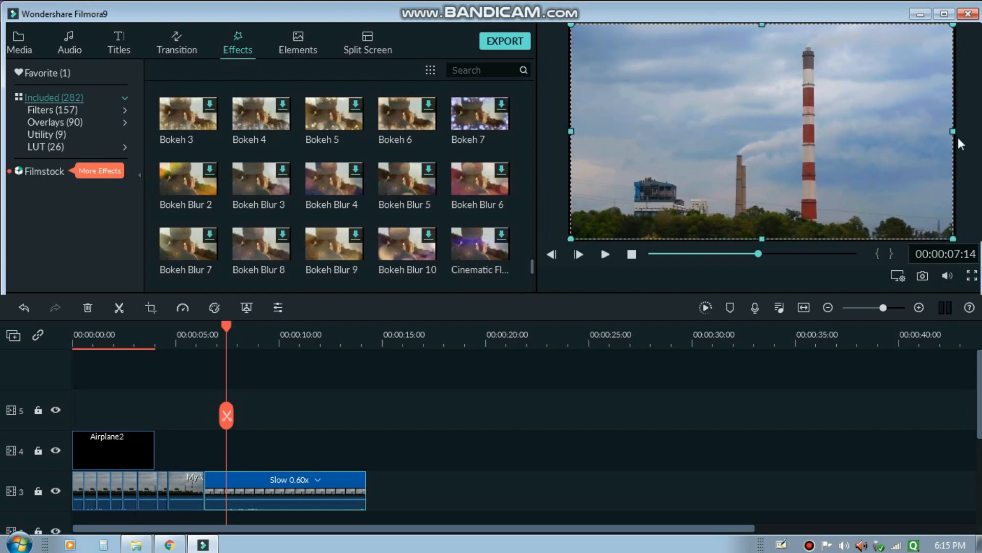
key(Right)
key(Down)
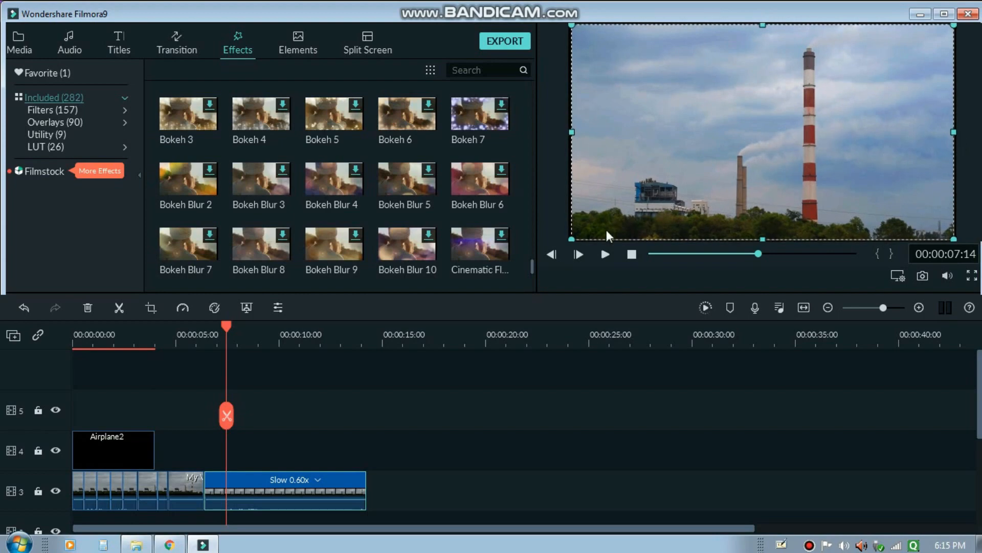
drag(572, 238, 568, 240)
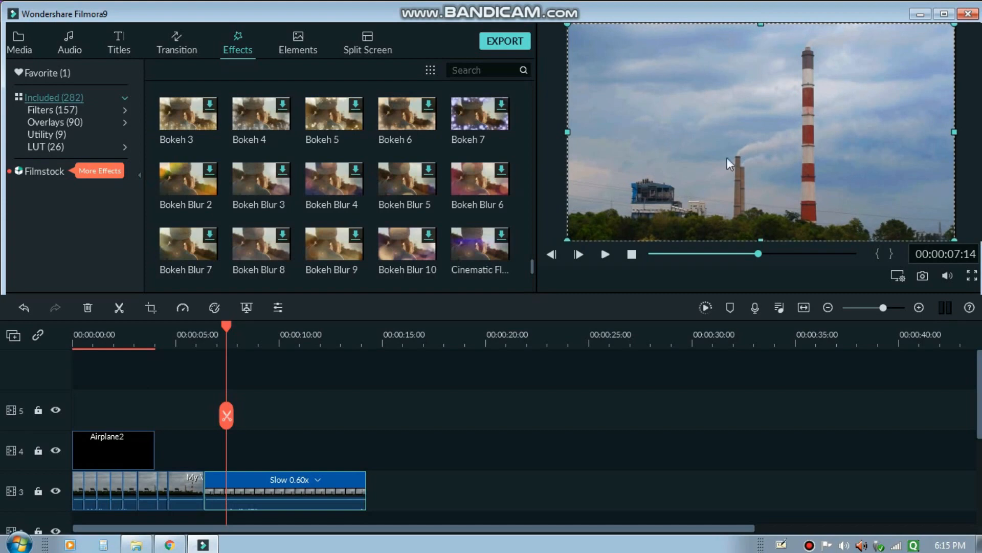
click(583, 405)
click(281, 478)
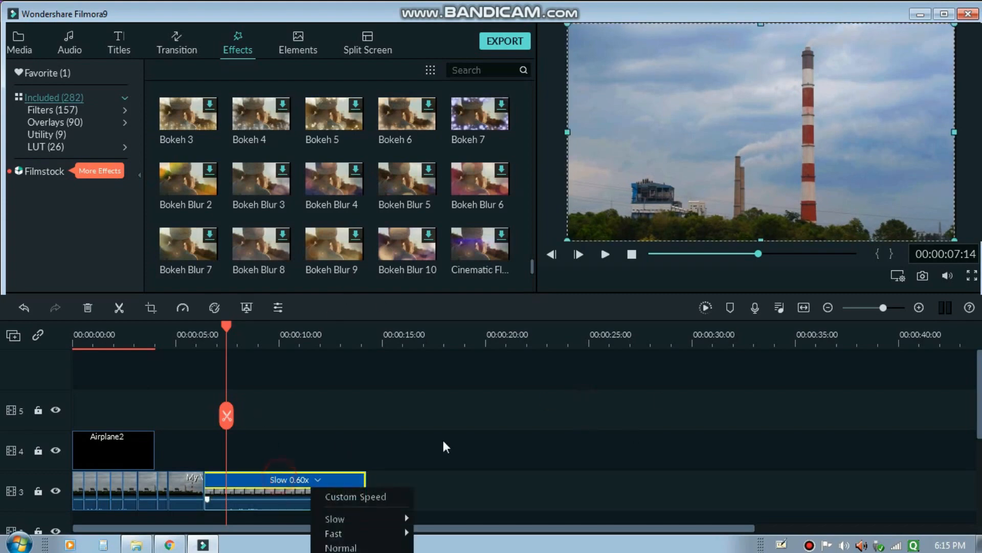
click(714, 167)
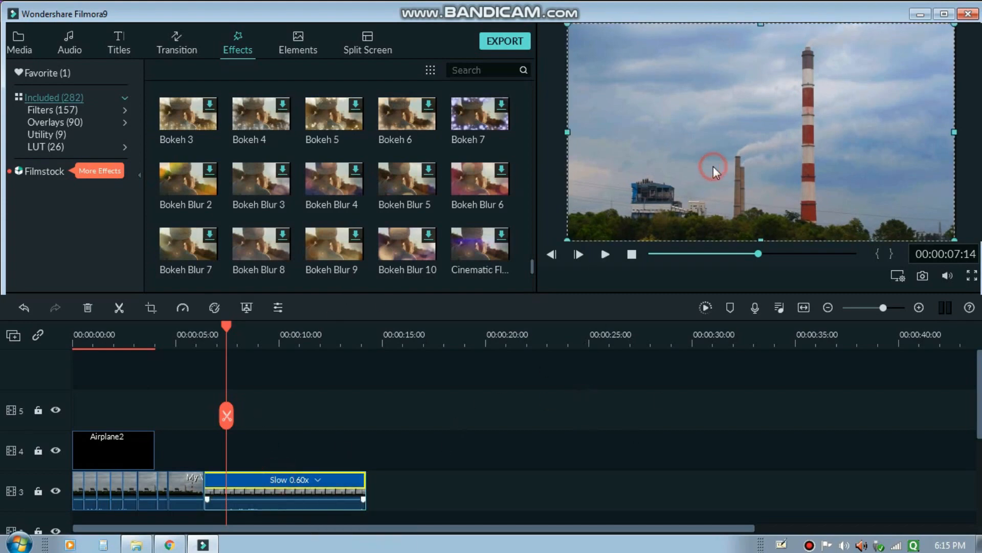
- For the clip just before the slow-motion part, set the color enhancement threshold to 58.28 and sample white balance from the tall chimney
double_click(179, 489)
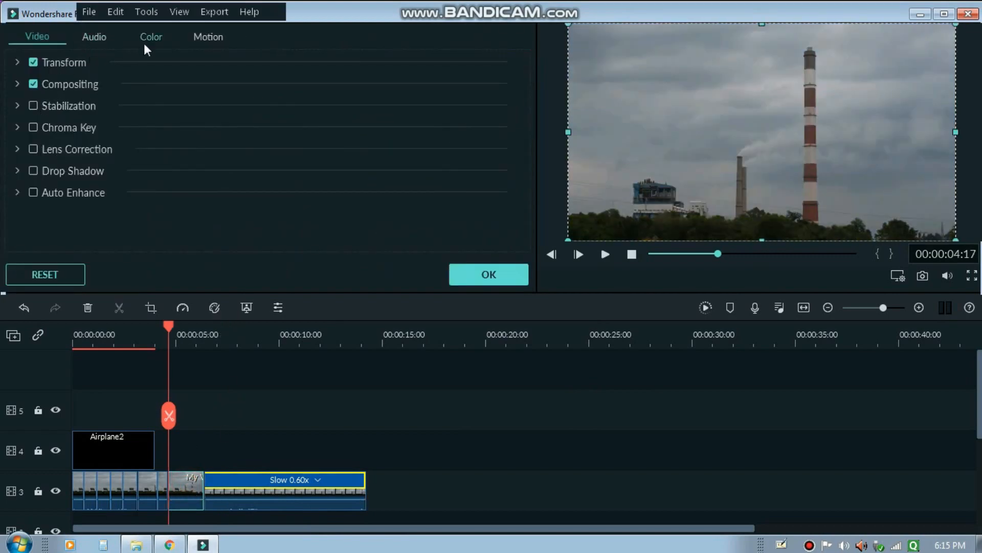
click(164, 37)
drag(178, 122, 296, 143)
drag(180, 142, 121, 199)
drag(66, 229, 152, 219)
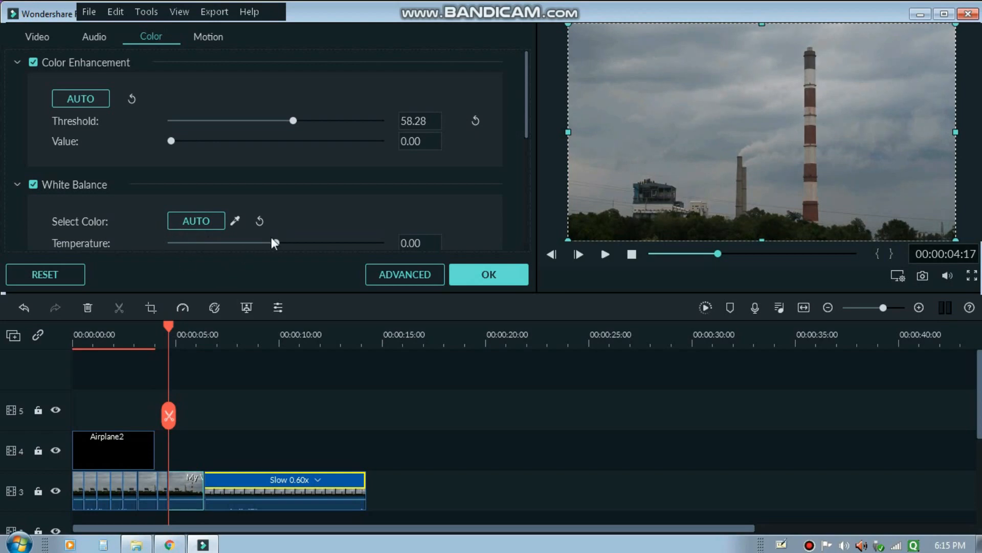
mouse_move(273, 241)
mouse_down()
mouse_move(351, 241)
mouse_move(264, 243)
mouse_up()
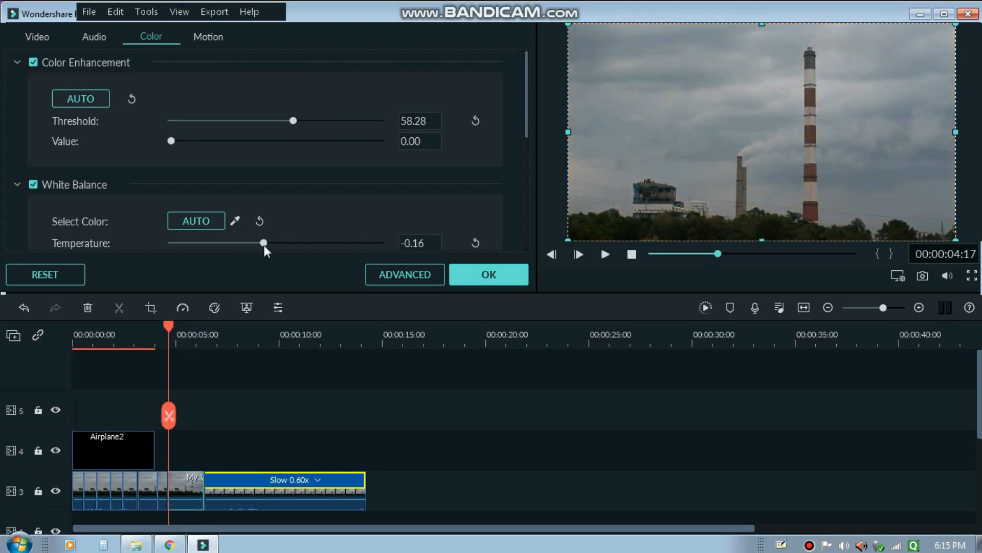
click(234, 220)
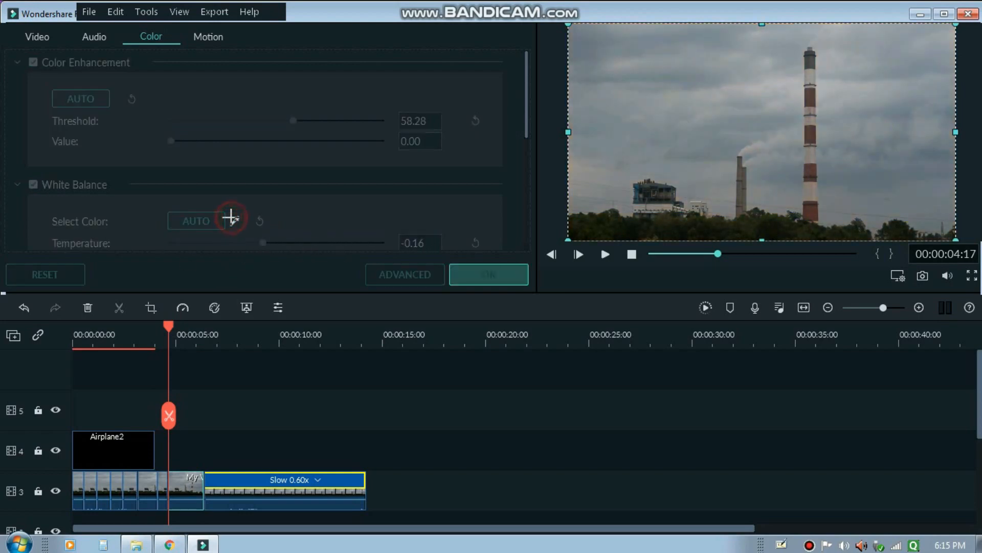
click(805, 136)
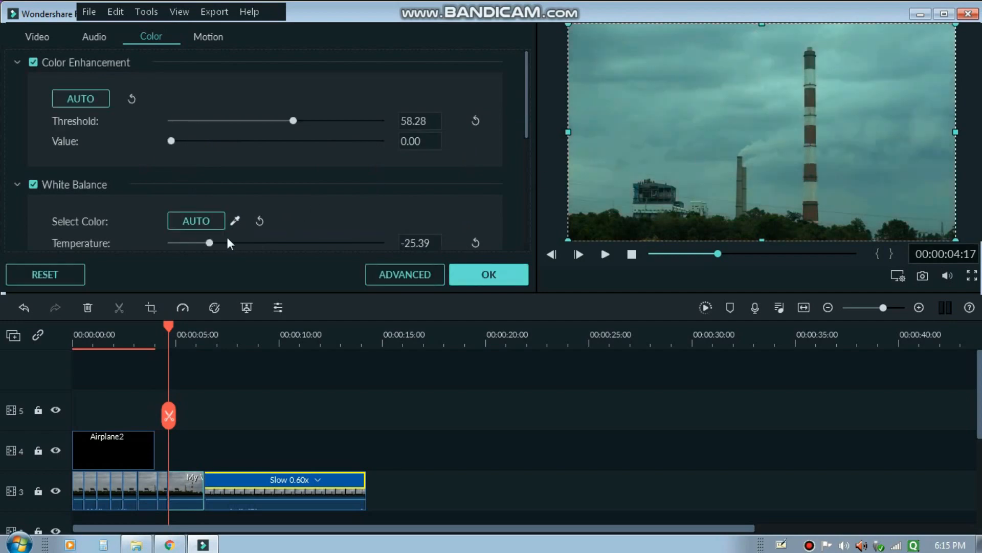
- Try lowering the clip's white balance temperature to -100, and undo the temperature change
drag(214, 240, 15, 259)
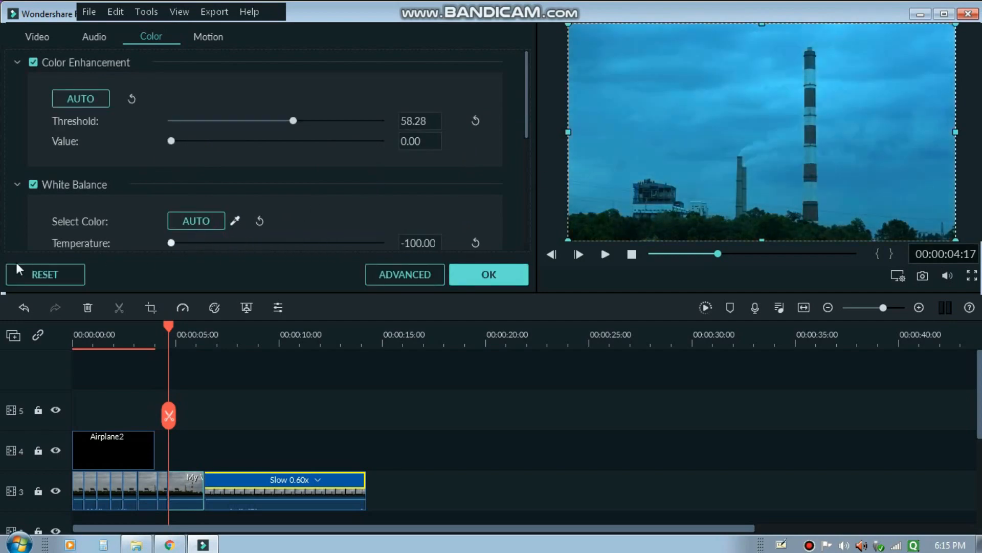
click(432, 272)
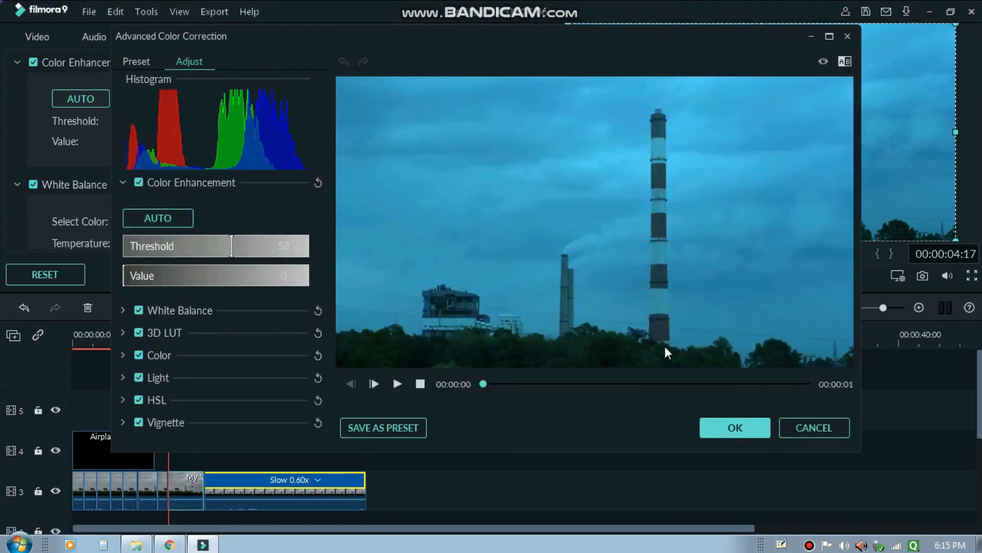
click(822, 427)
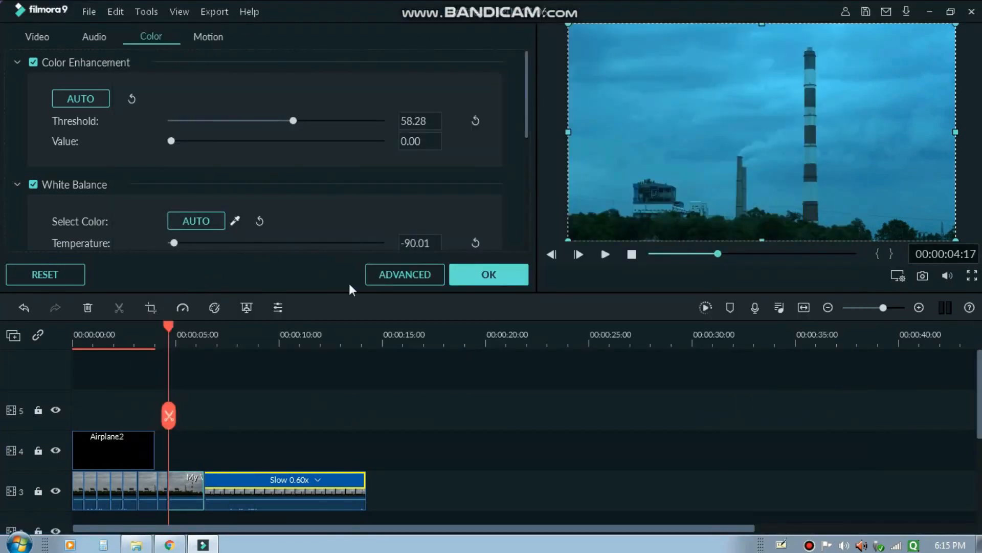
click(508, 277)
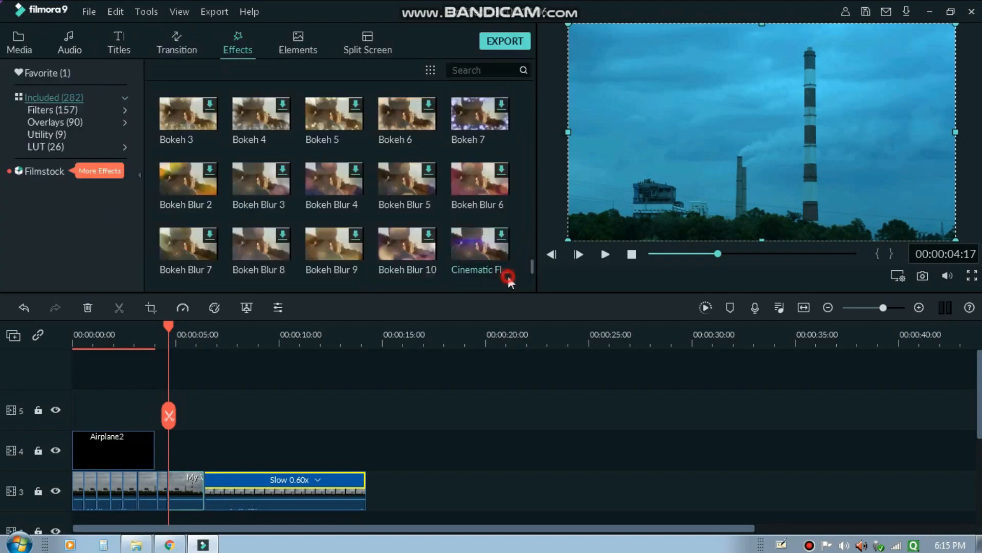
click(23, 305)
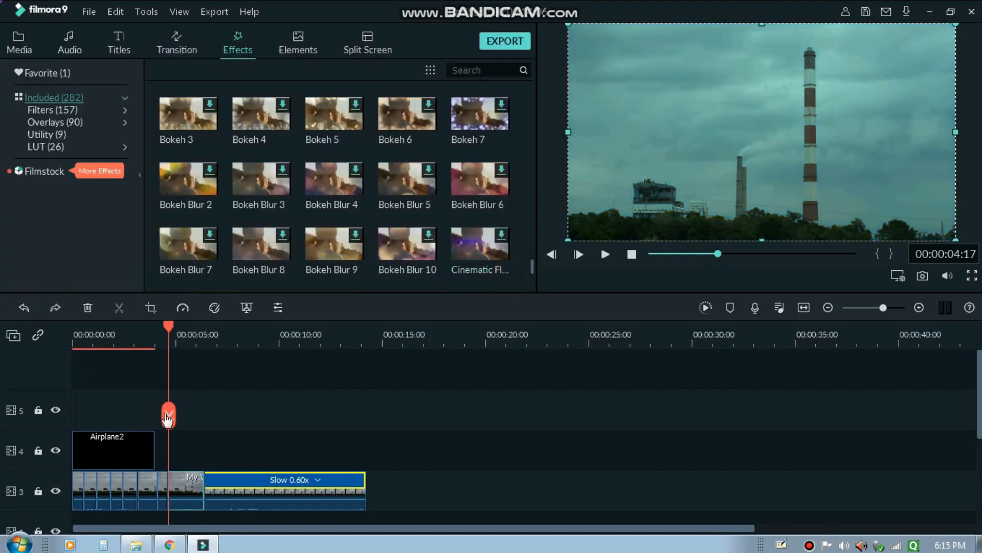
- Play the recolored clip up to the slow-motion part and return the playhead to the clip's start
key(space)
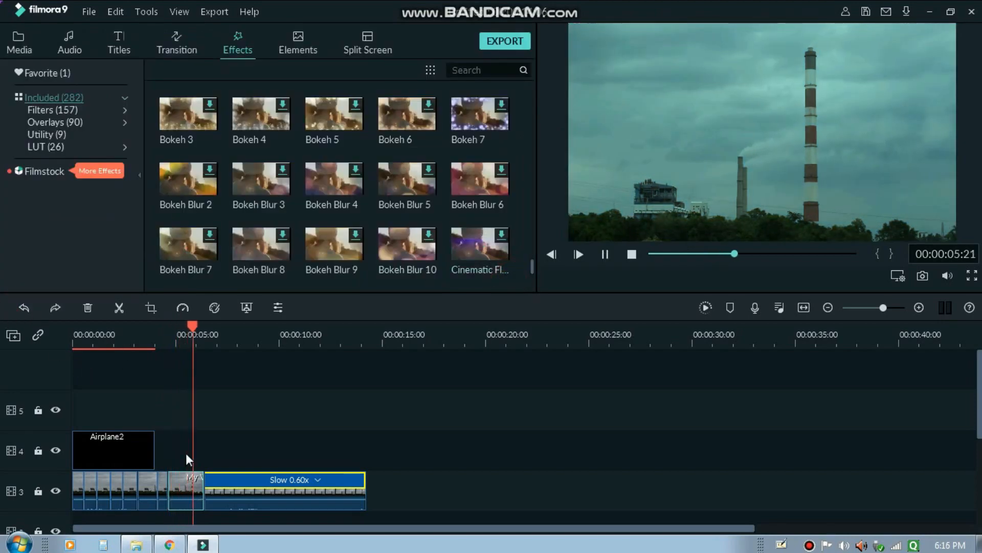
key(space)
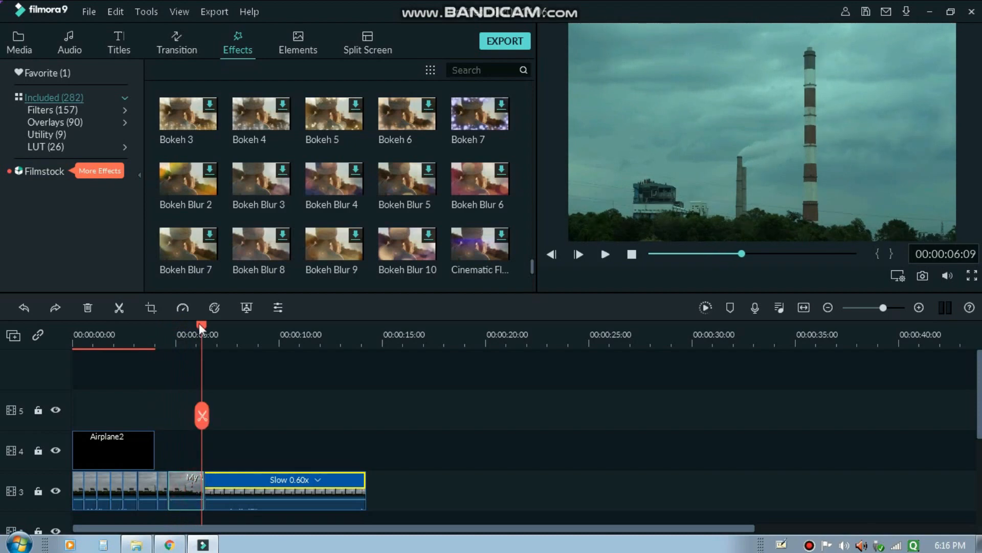
drag(199, 324, 168, 323)
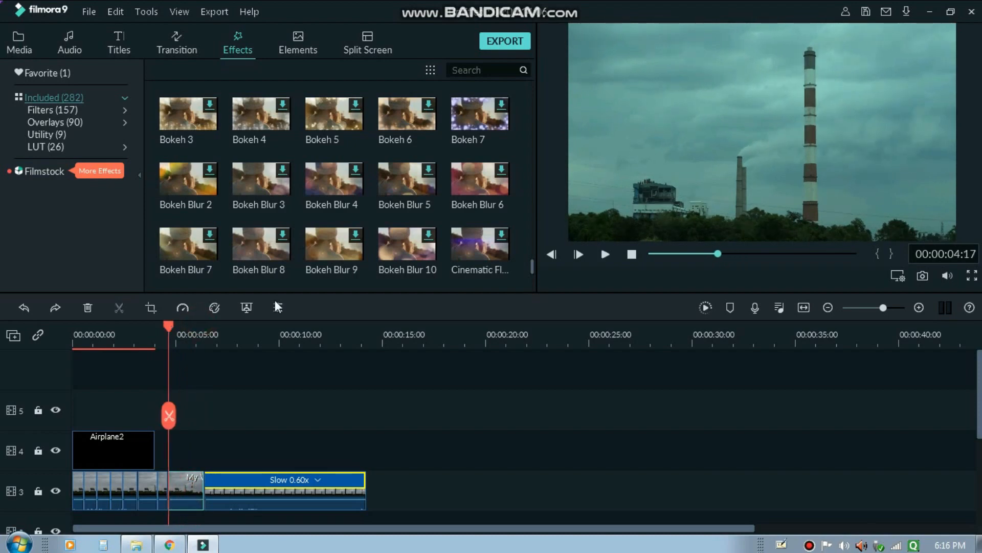
- Try vibrance 11, saturation 73, contrast -23 and exposure 6 in the clip's Advanced Color Correction
click(277, 306)
click(400, 274)
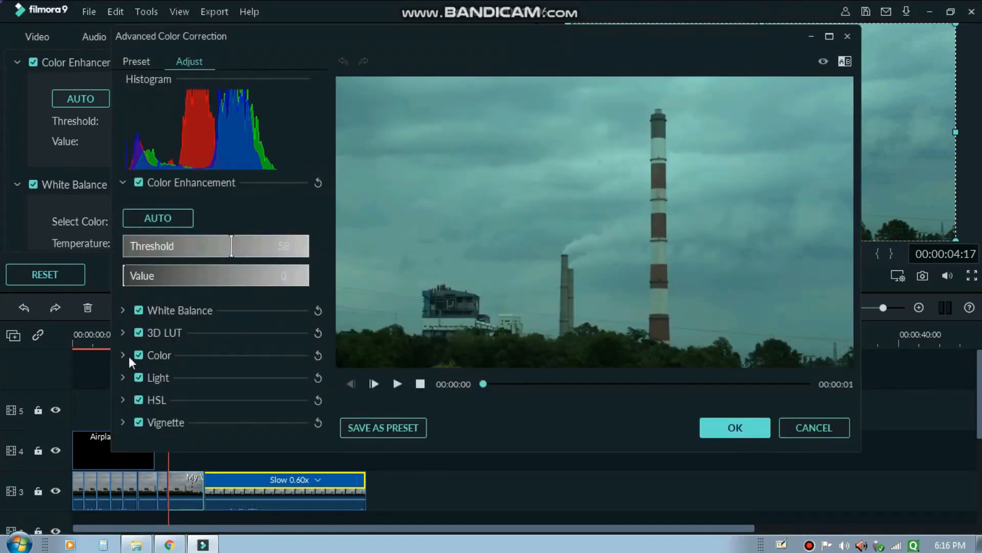
click(123, 355)
scroll(177, 376, down, 3)
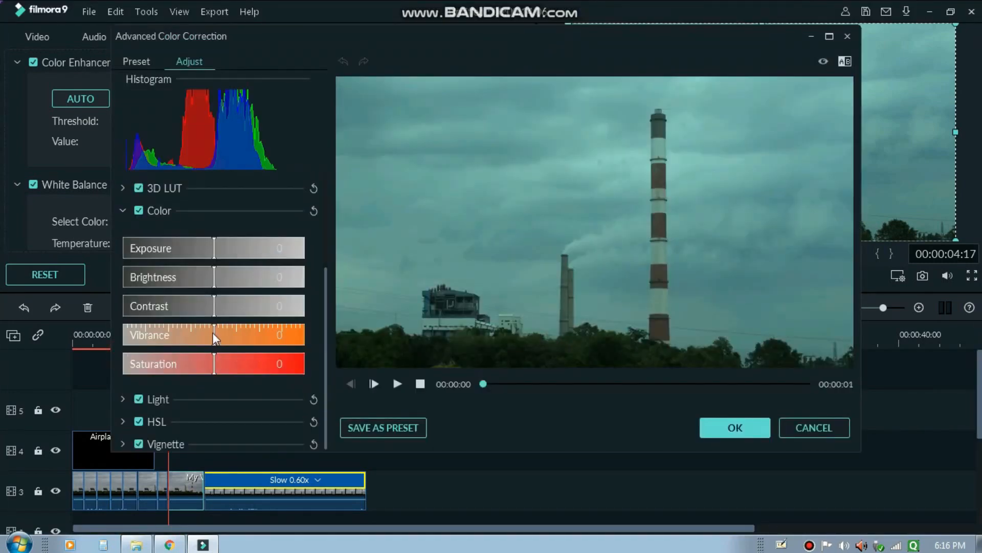
mouse_move(213, 332)
mouse_down()
mouse_move(278, 340)
mouse_move(241, 336)
mouse_move(264, 340)
mouse_move(150, 355)
mouse_move(280, 369)
mouse_move(224, 333)
mouse_up()
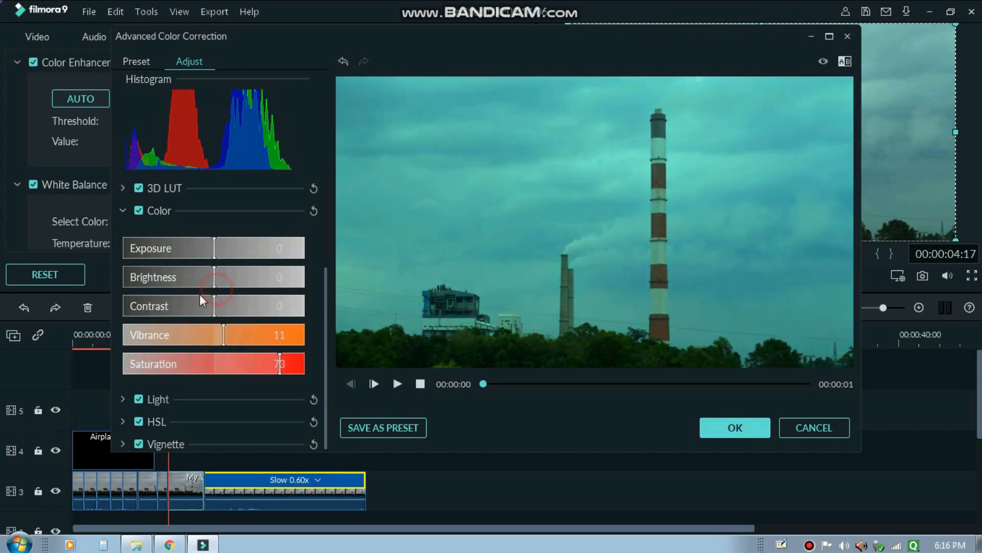
drag(200, 298, 219, 259)
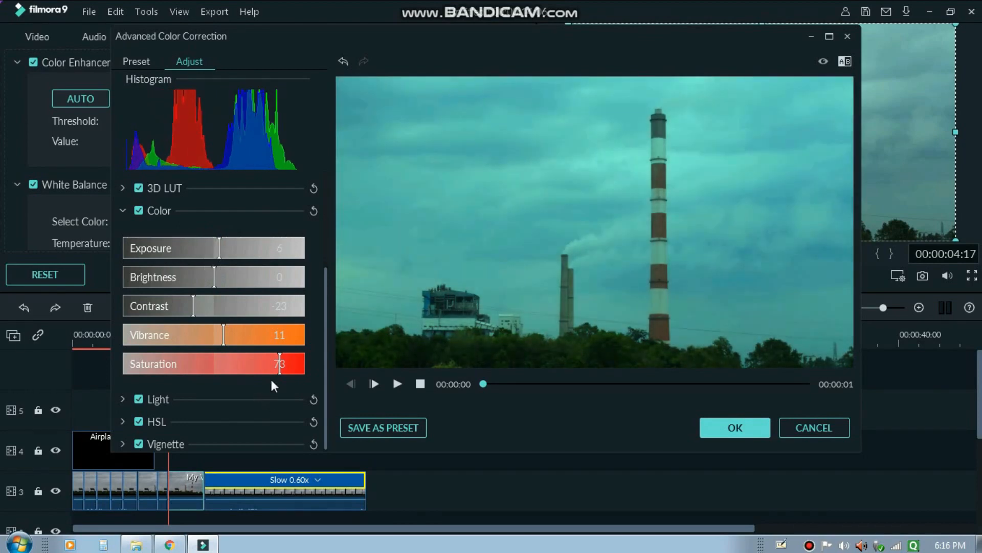
- Try saturation 28, lower highlights, shadows 23 and slightly raised whites on the clip, and discard the advanced corrections
drag(271, 370, 193, 358)
click(123, 399)
scroll(189, 379, down, 3)
drag(205, 322, 185, 327)
drag(244, 298, 183, 302)
drag(186, 332, 227, 367)
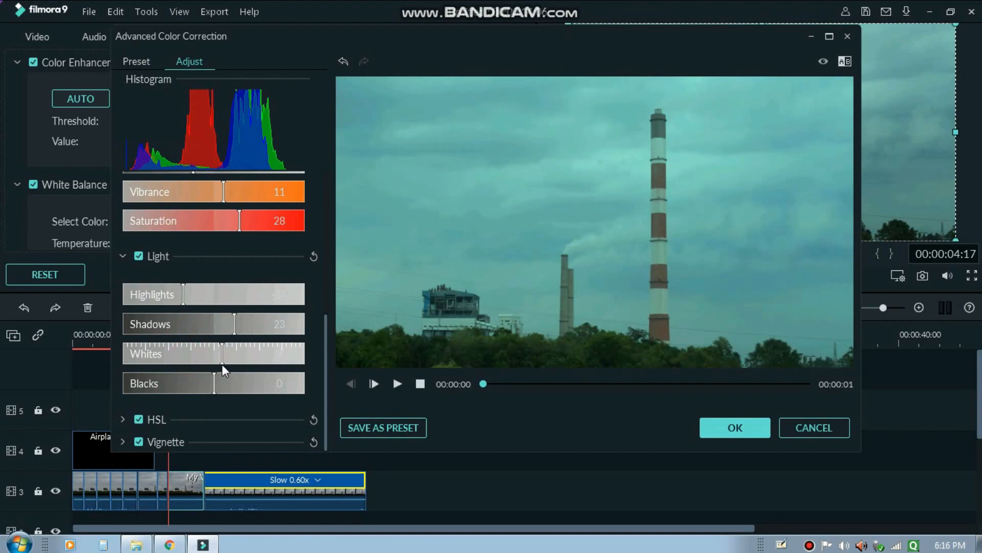
click(810, 423)
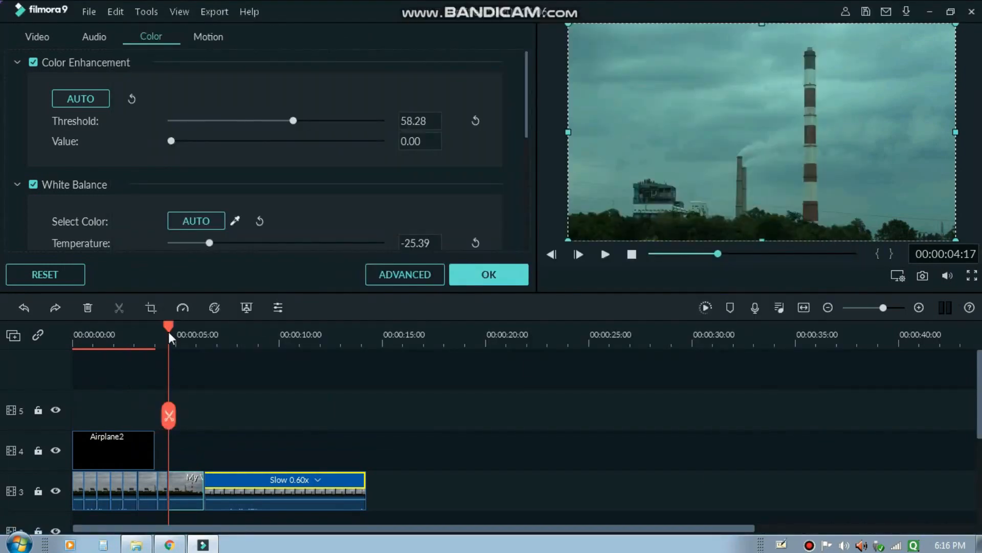
- Play the whole video from the start in full screen
drag(169, 334, 2, 454)
key(space)
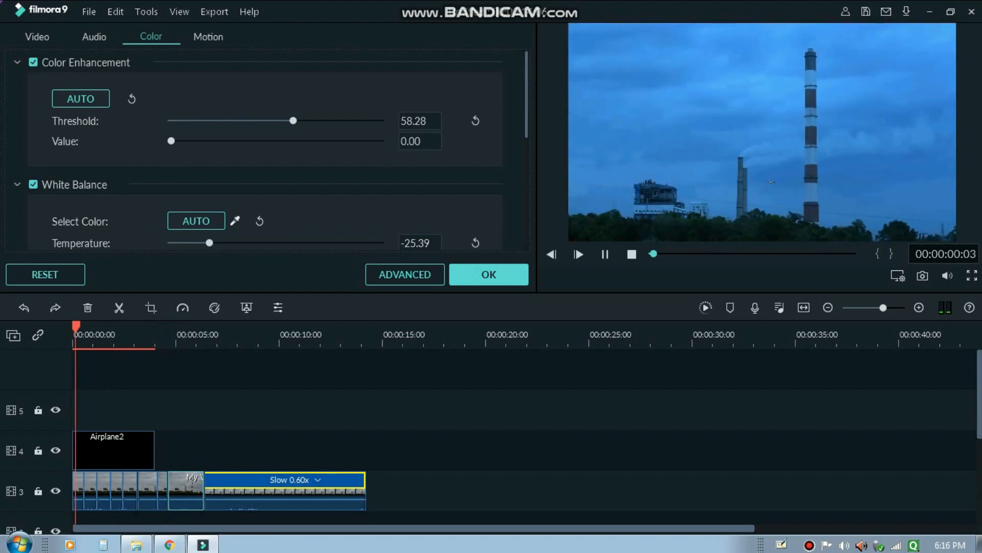
key(alt+Return)
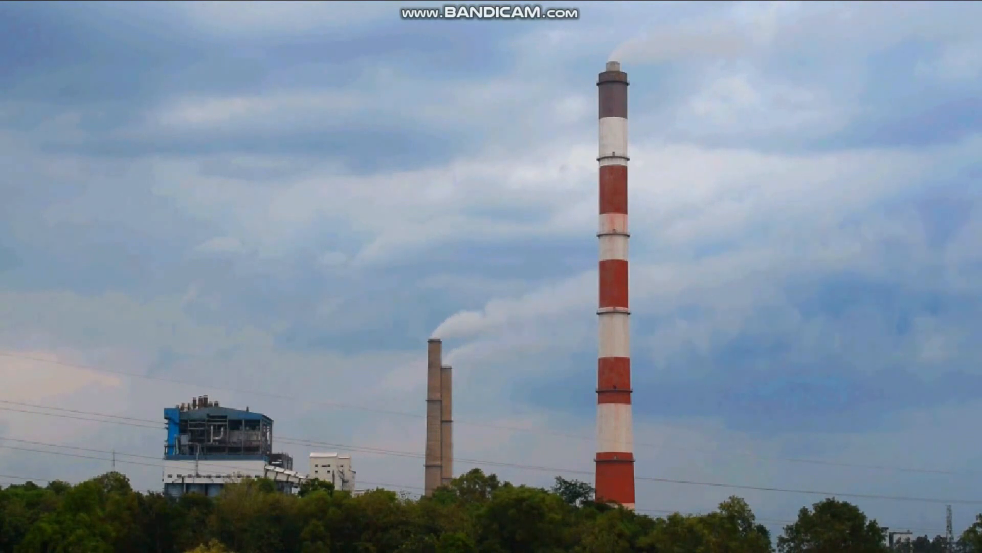
- Leave the full-screen playback and accept the slow-motion clip's color settings
key(Escape)
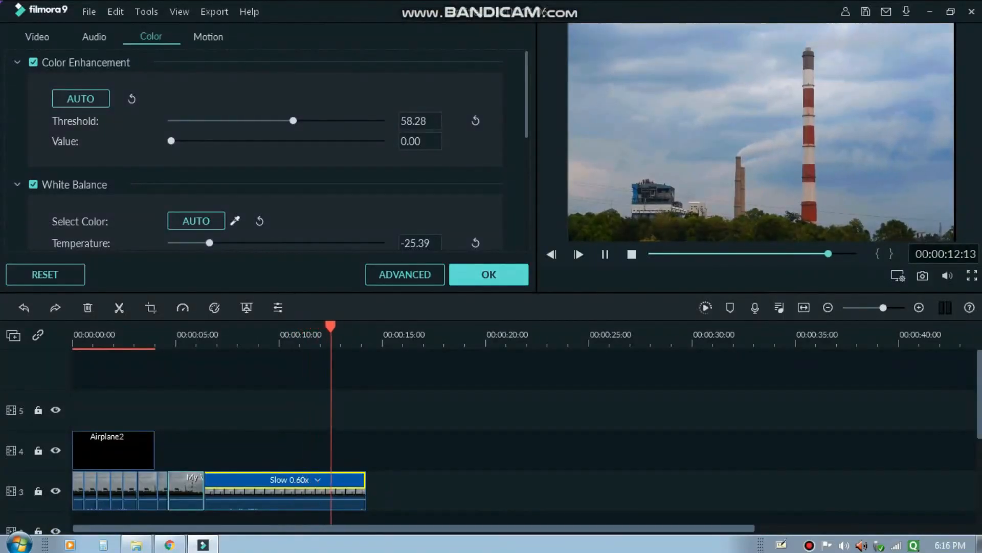
key(space)
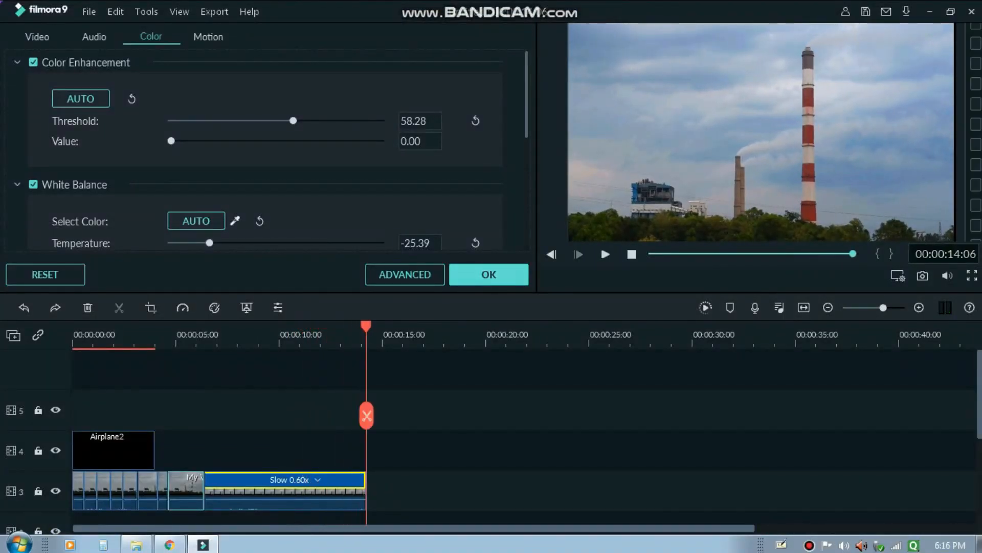
click(518, 284)
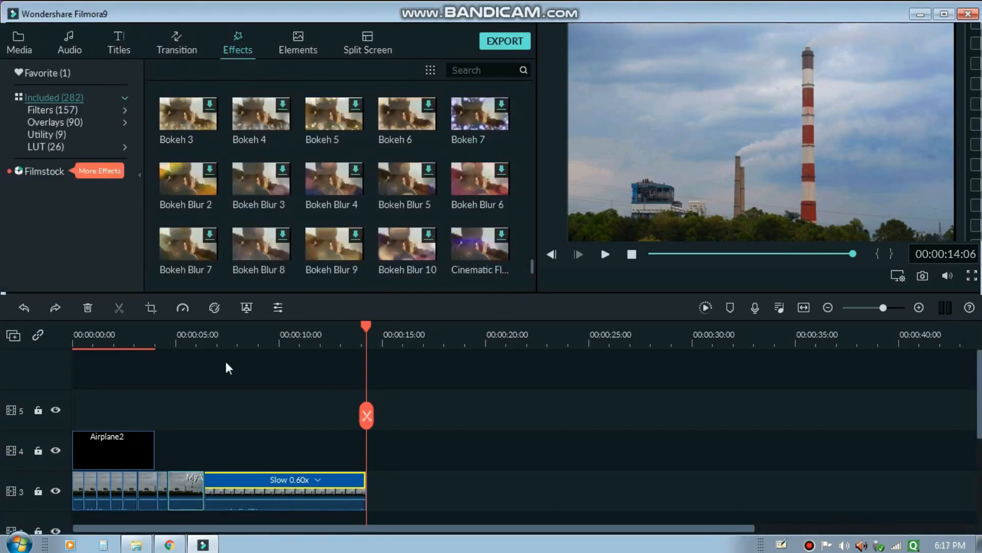
- Play the video's opening from the start until just past the airplane overlay
click(75, 326)
key(space)
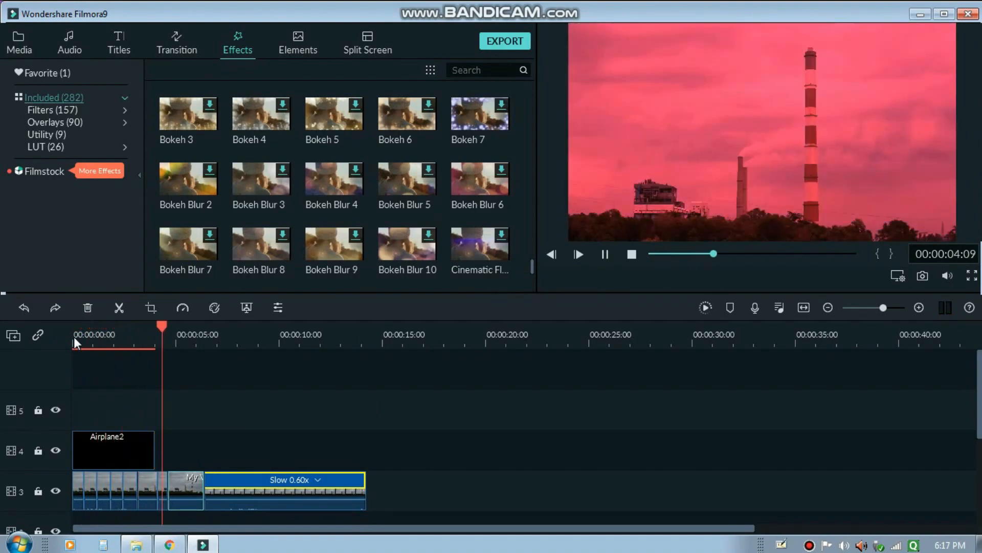
key(space)
- Move the Airplane2 overlay higher in the picture at the video's start and play the opening
click(134, 443)
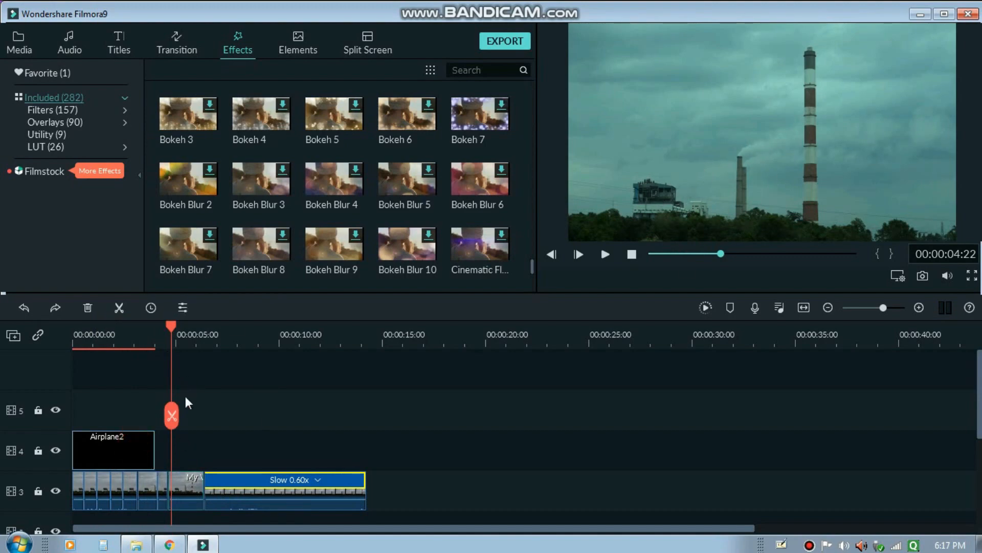
drag(173, 334, 47, 349)
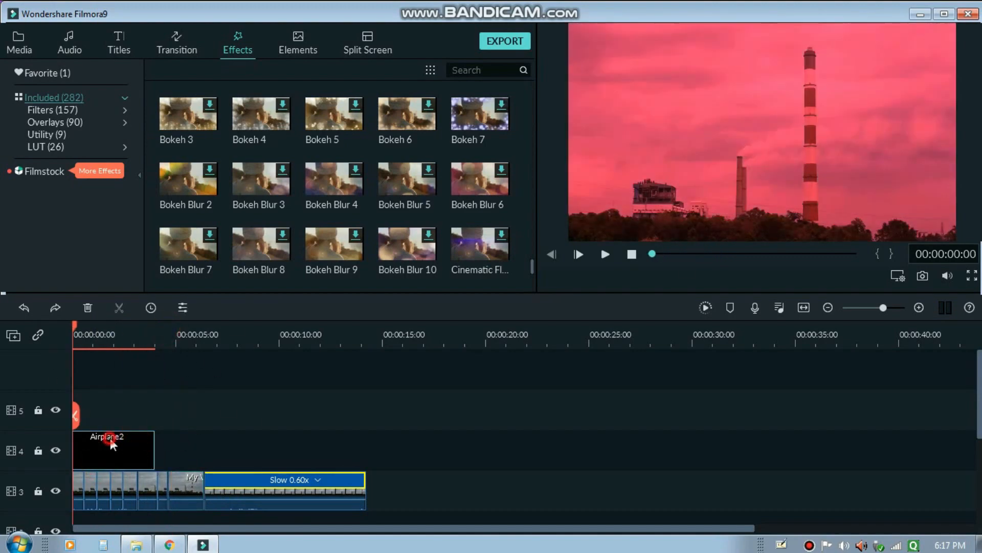
drag(762, 186, 773, 121)
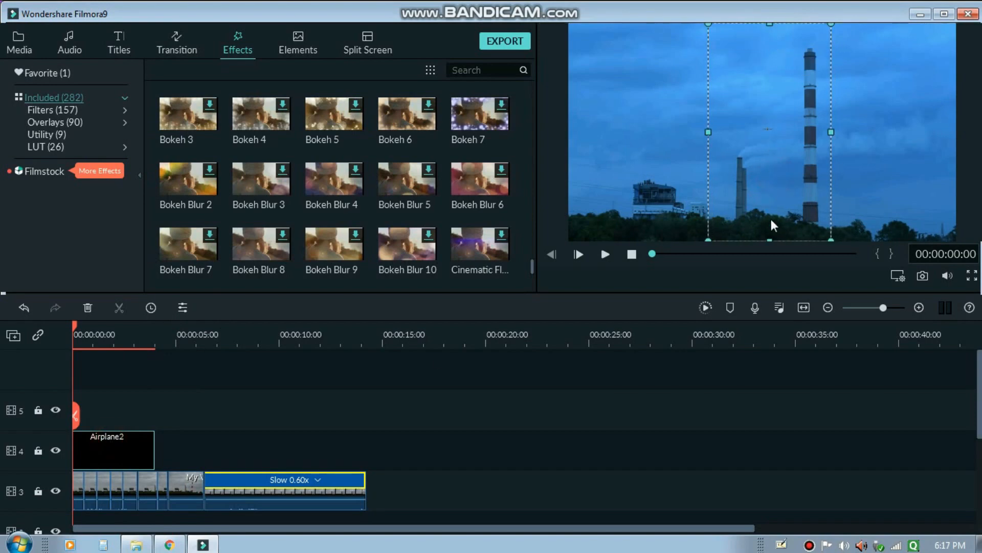
key(space)
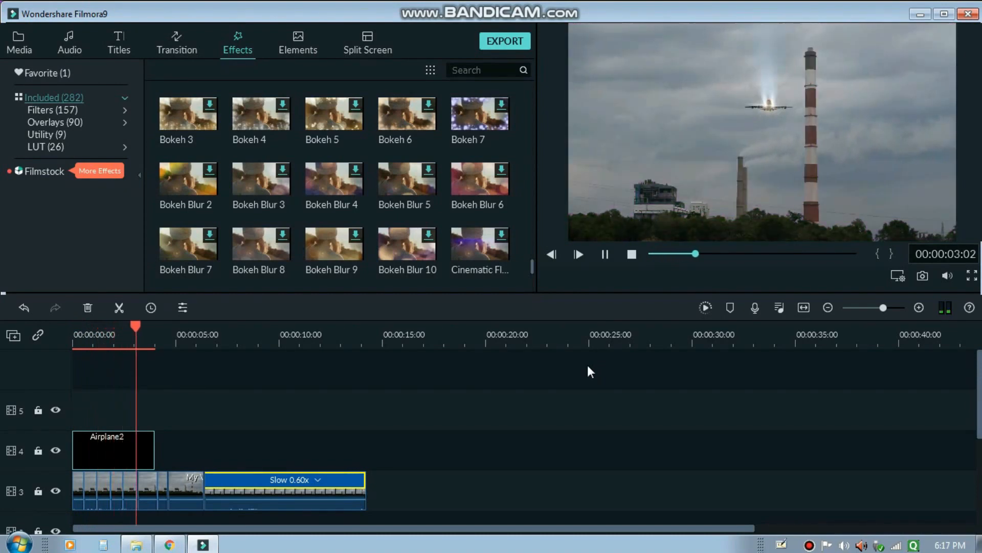
key(space)
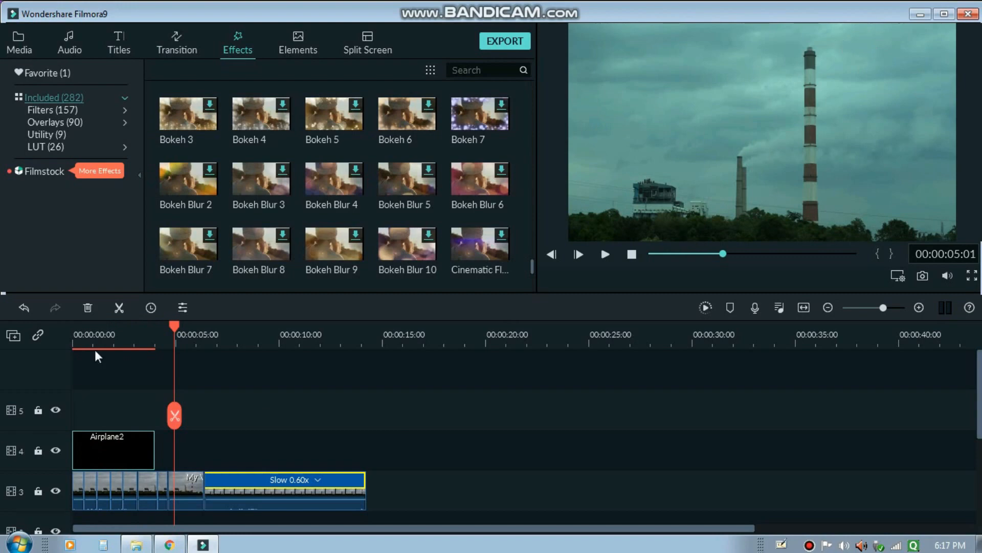
- Shift the Airplane2 overlay slightly lower in the picture and play the video through in full screen
drag(114, 338, 76, 341)
click(103, 452)
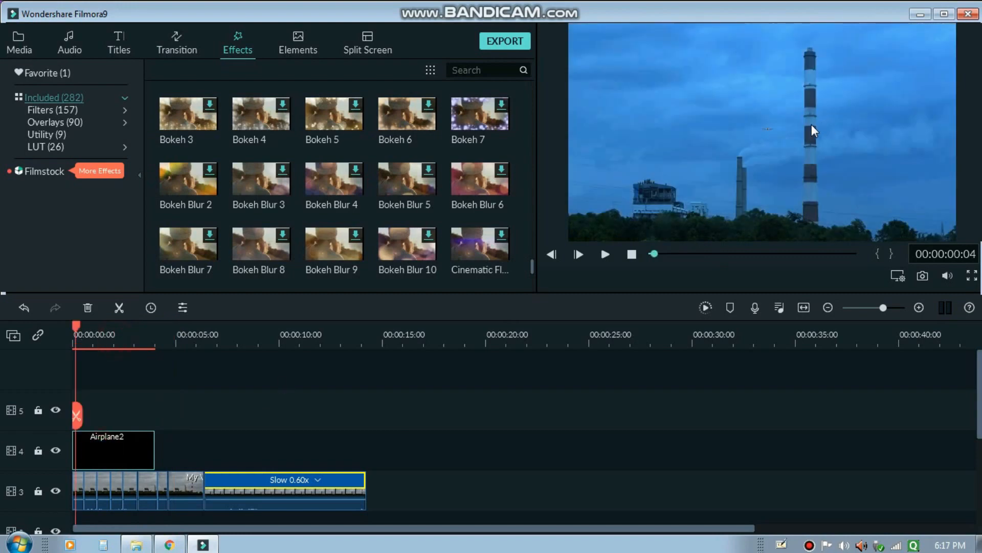
click(782, 128)
drag(781, 128, 762, 139)
key(space)
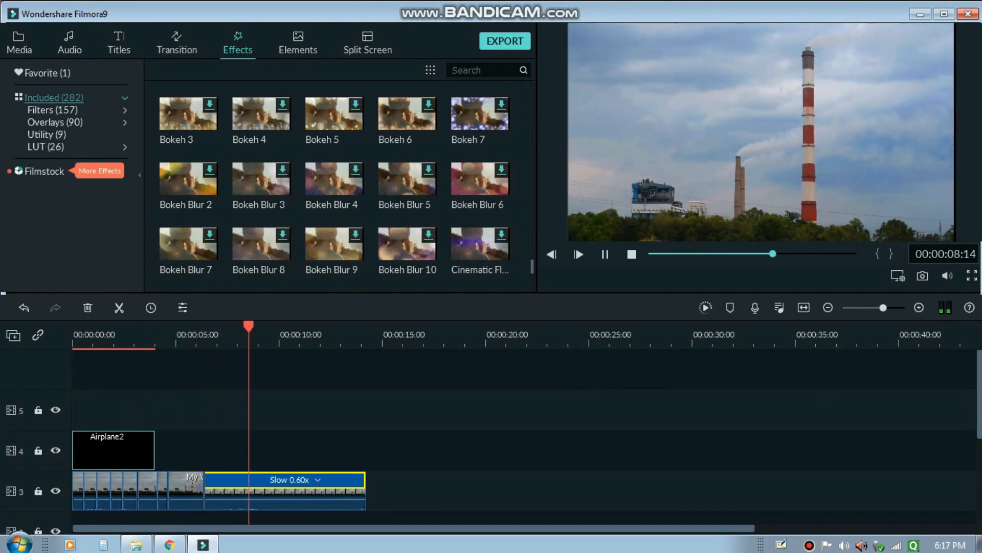
click(972, 276)
click(113, 518)
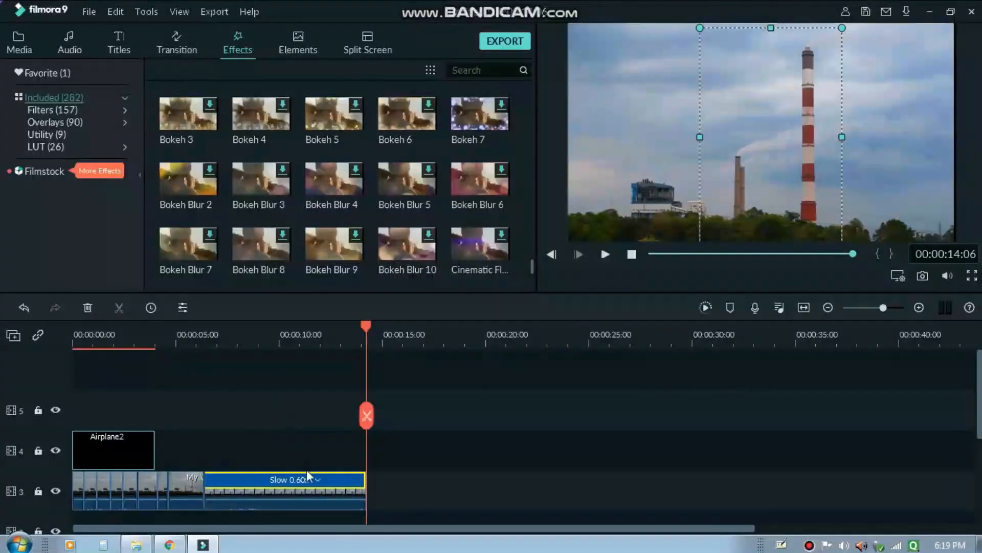
- Play the video from its start into the slow-motion clip
click(72, 332)
key(alt+space)
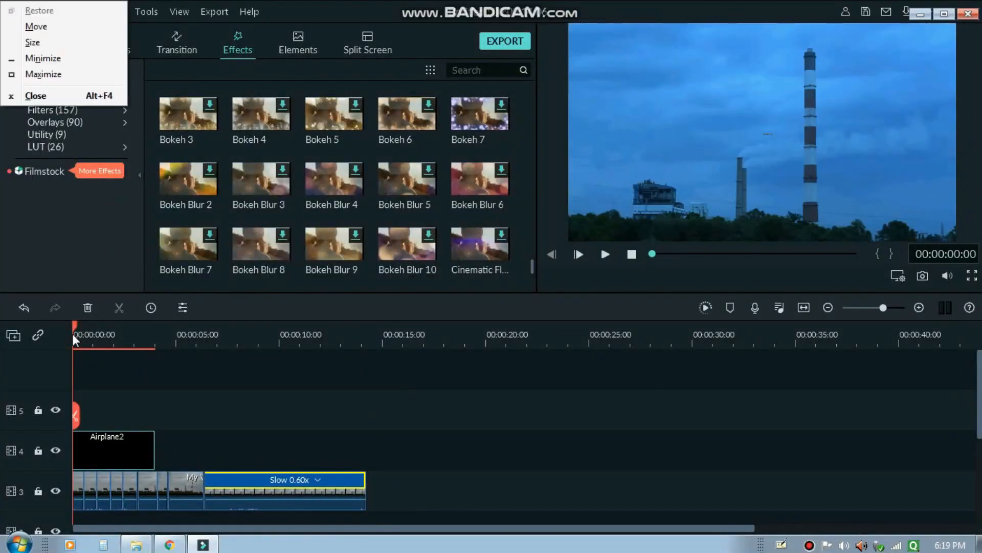
click(78, 327)
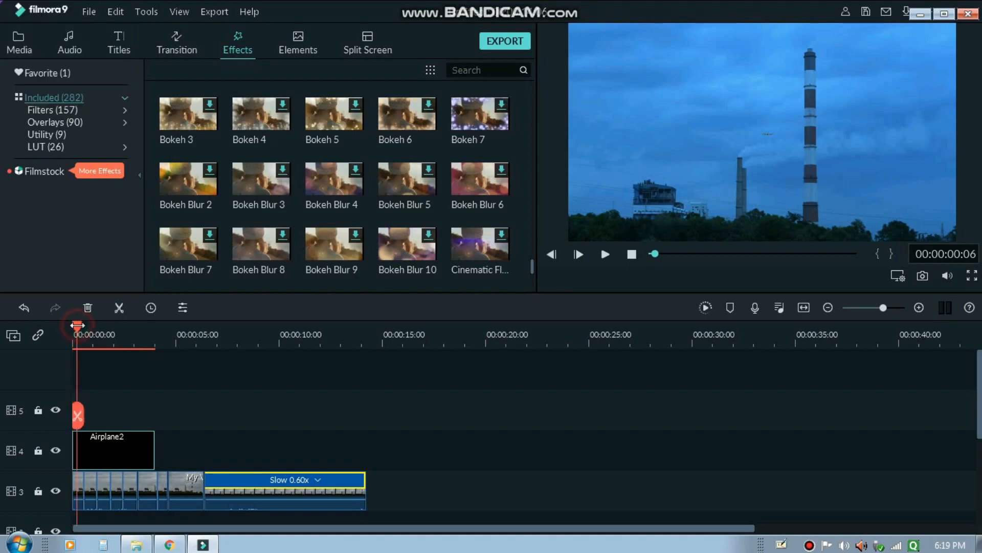
key(space)
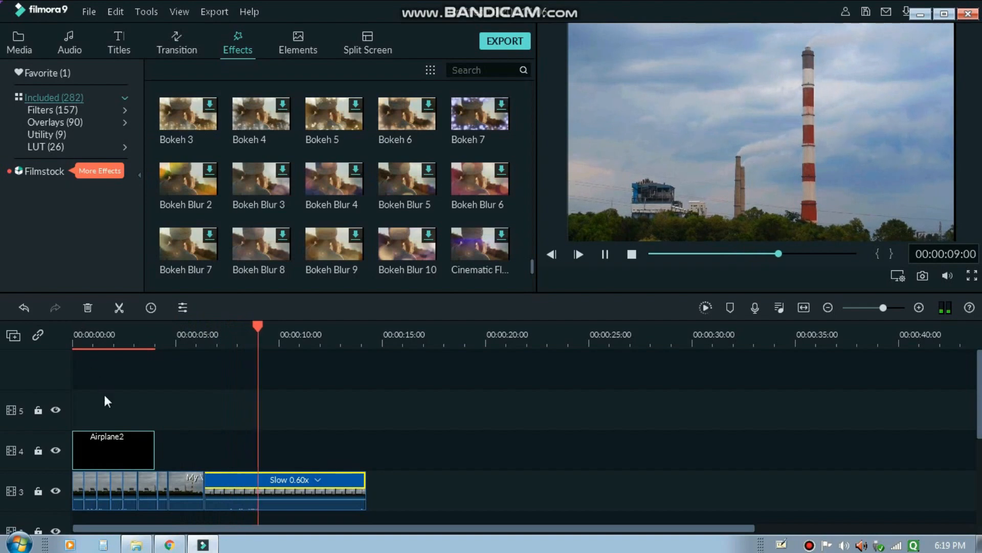
key(space)
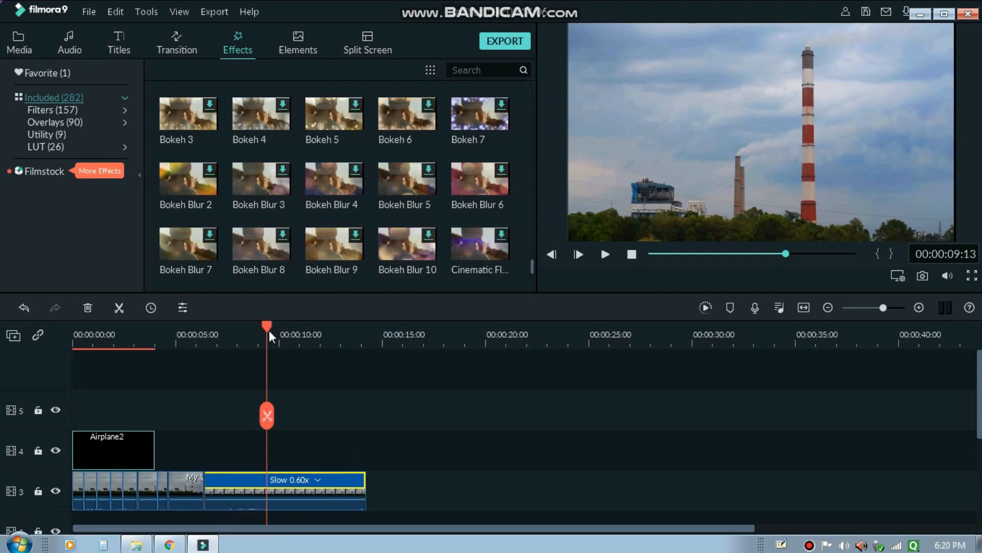
- Replay the passage after the airplane overlay and return the playhead to the start of the clip before the slow-motion part
drag(269, 330, 152, 327)
key(space)
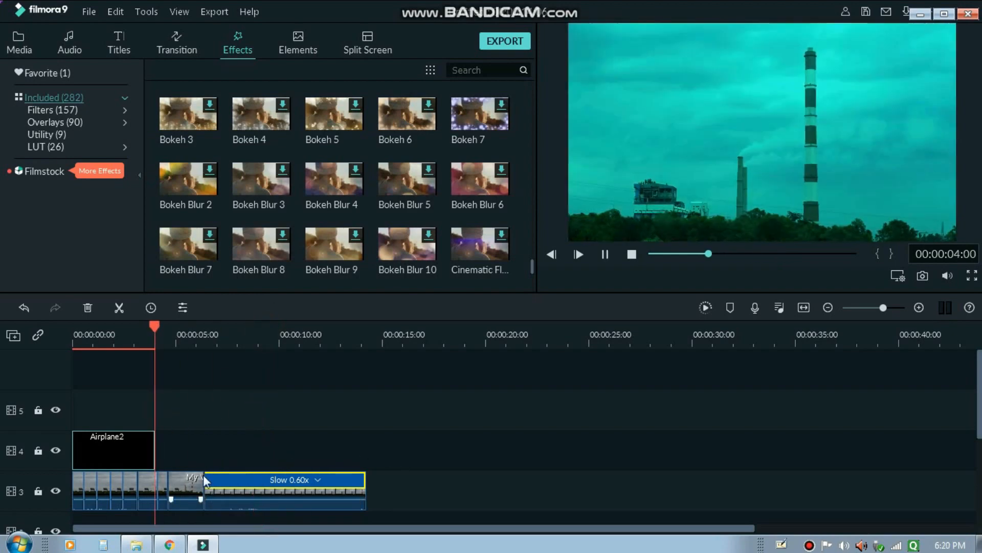
key(space)
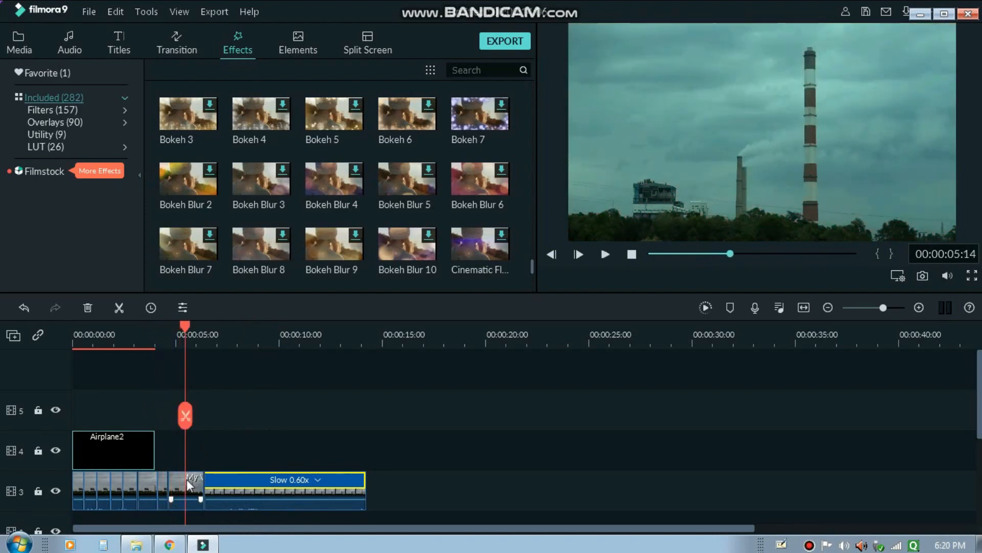
drag(184, 324, 168, 323)
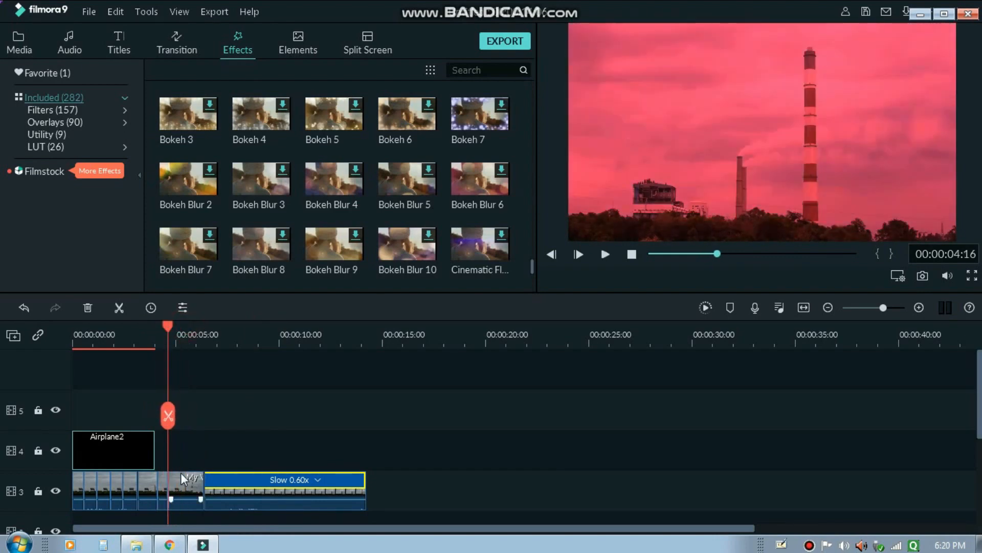
- Add the Erase Slide transition at the end of the clip before the slow-motion part and play across it
click(180, 472)
click(189, 40)
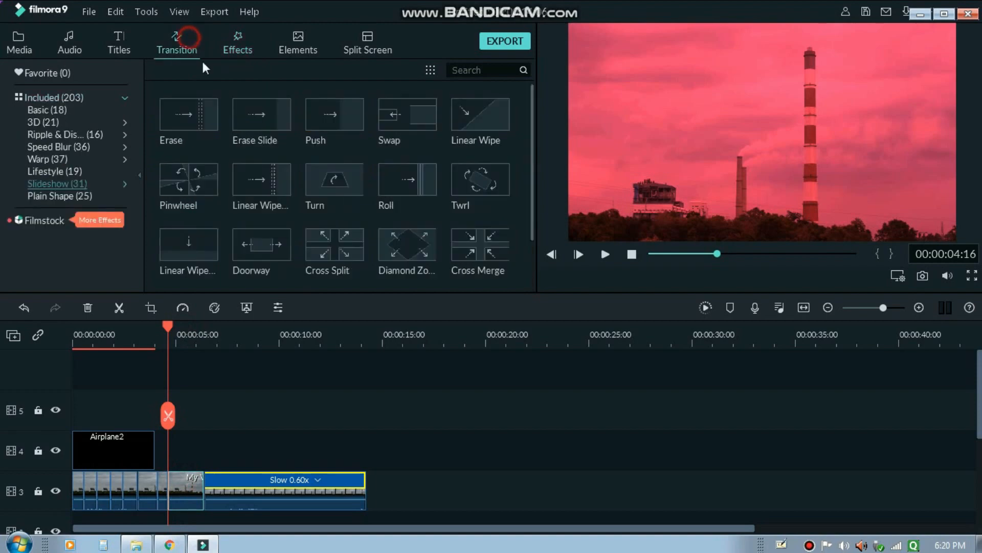
click(261, 112)
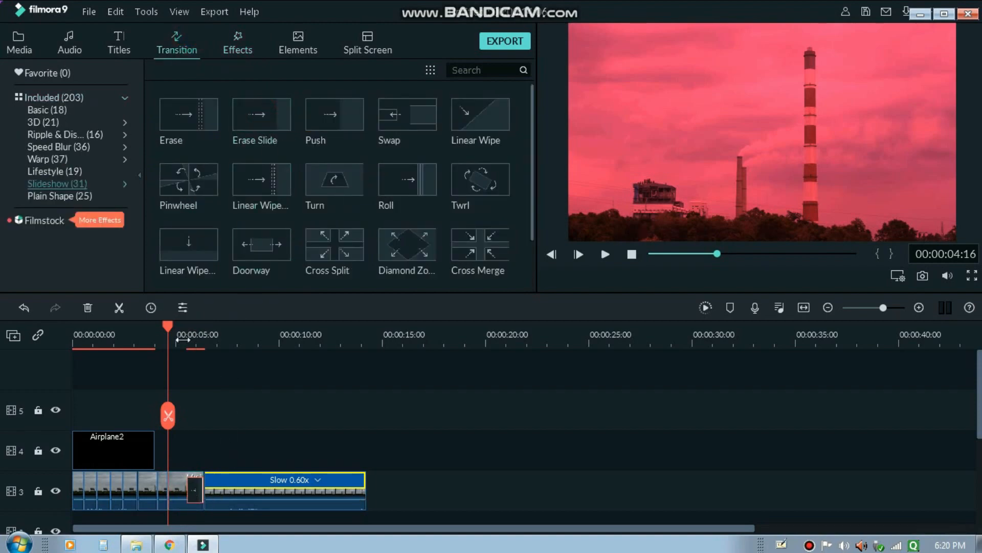
key(space)
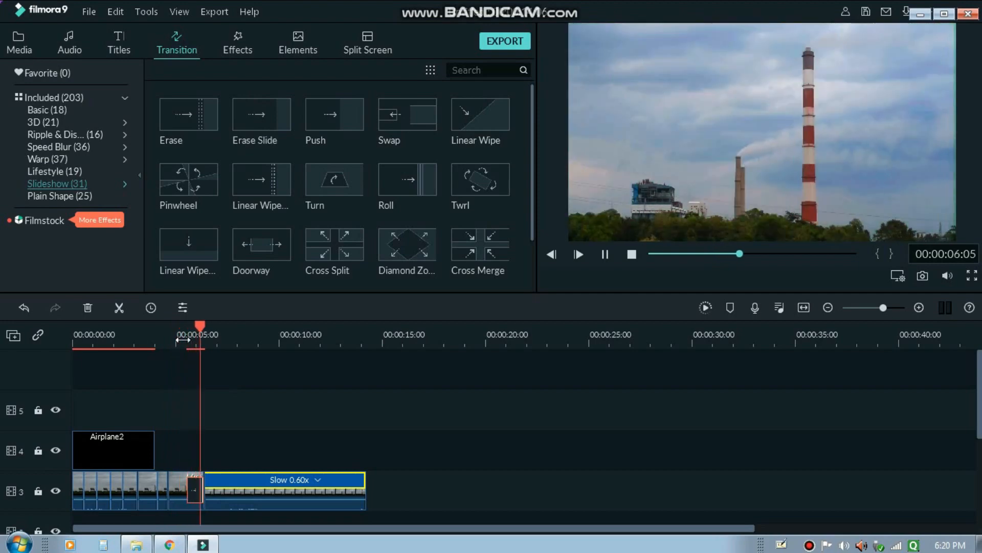
key(space)
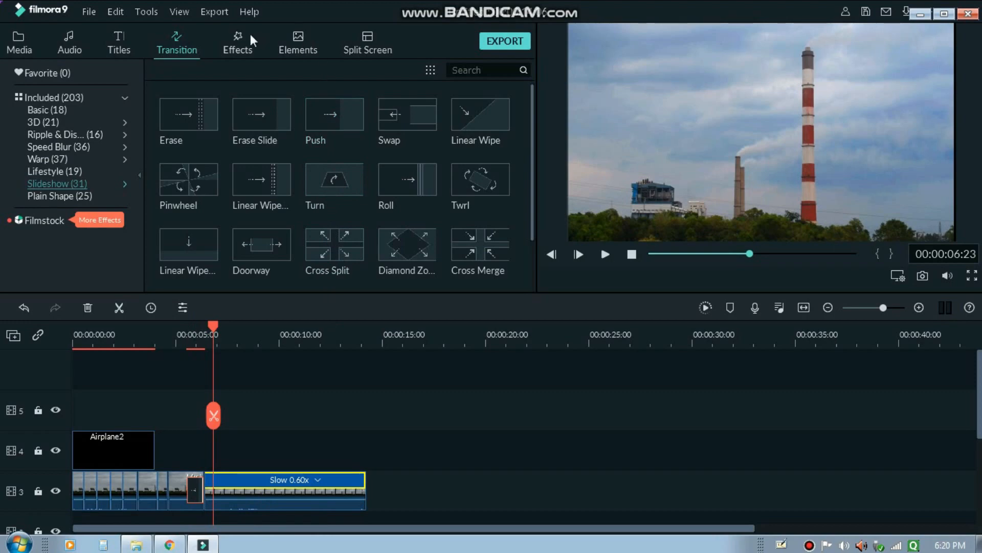
- Add the Blurry Roll 4 transition from the Speed Blur group to the slow-motion clip
scroll(273, 169, down, 5)
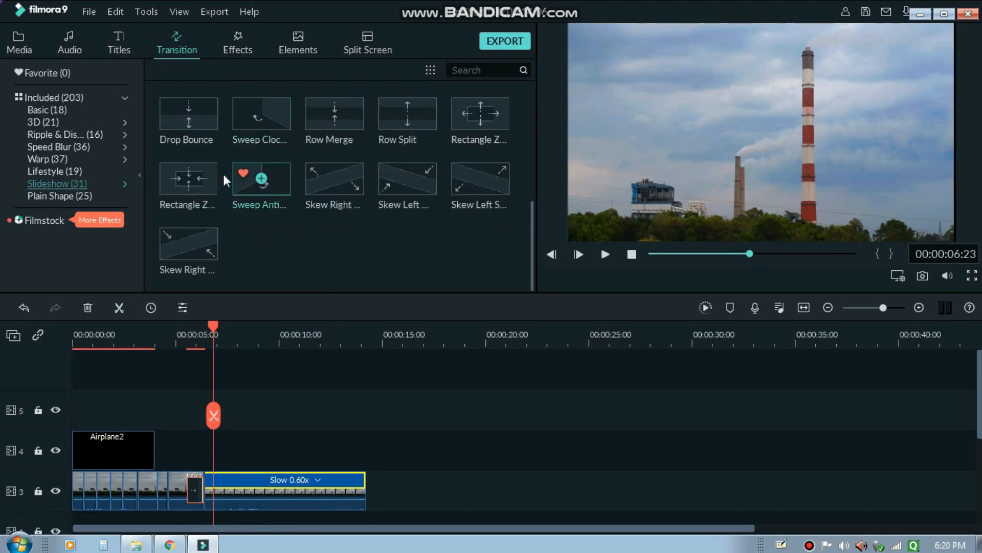
click(77, 148)
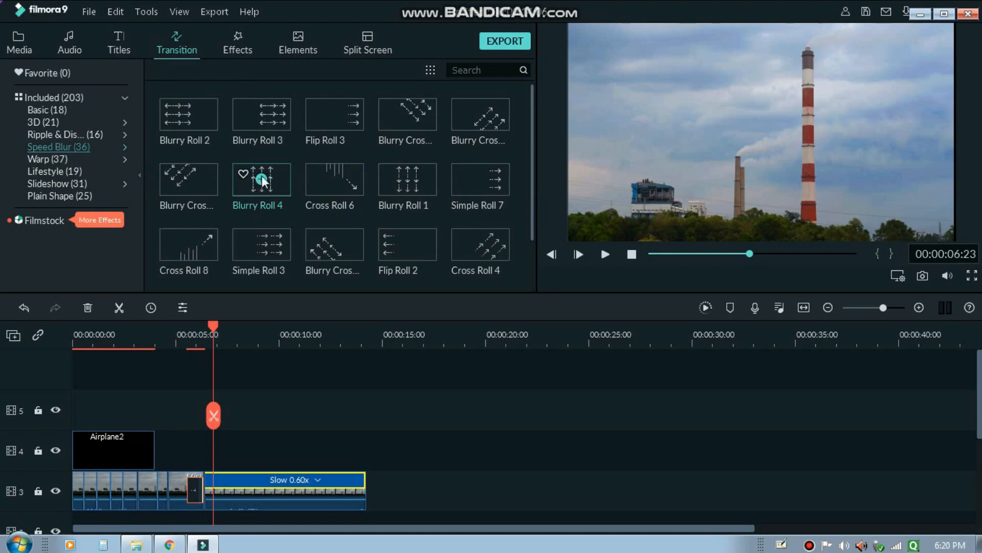
click(262, 484)
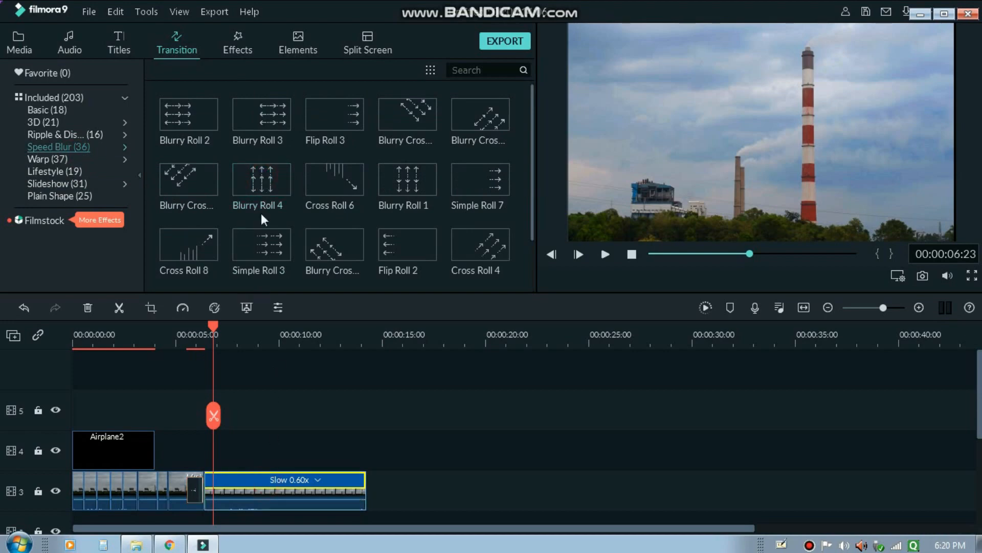
click(260, 177)
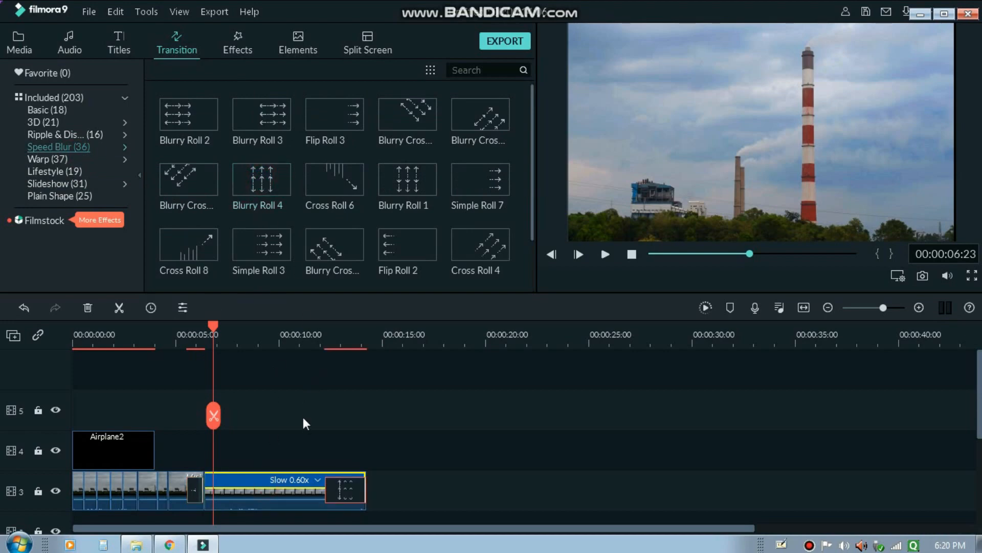
- Try moving the Blurry Roll 4 transition to the slow-motion clip's start, and delete the transition
drag(336, 484, 339, 486)
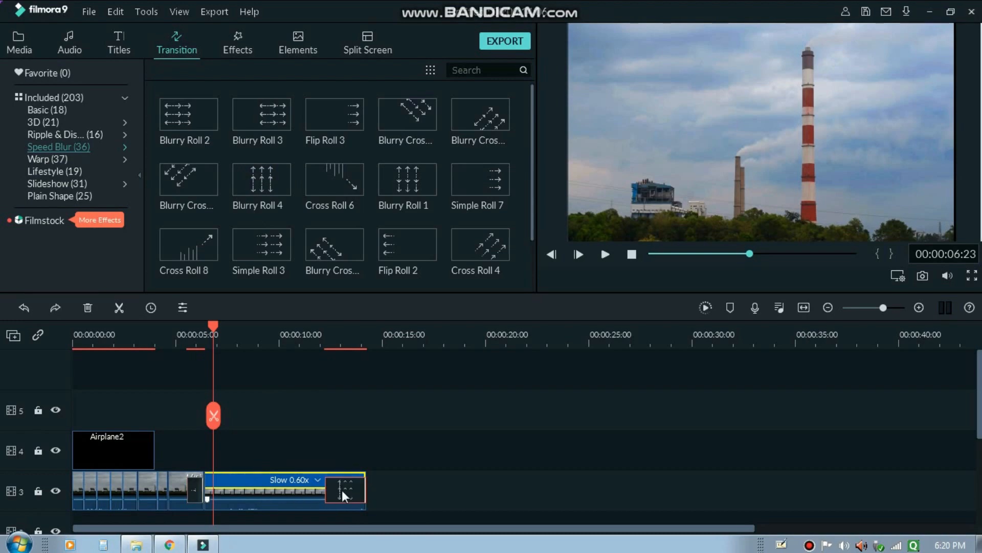
click(253, 484)
drag(351, 499, 209, 489)
key(ctrl+z)
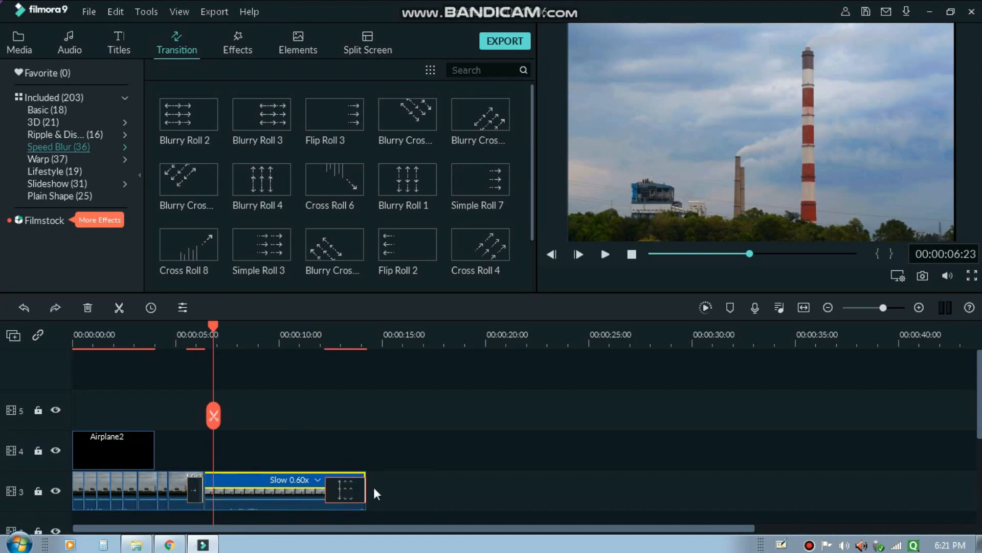
key(Delete)
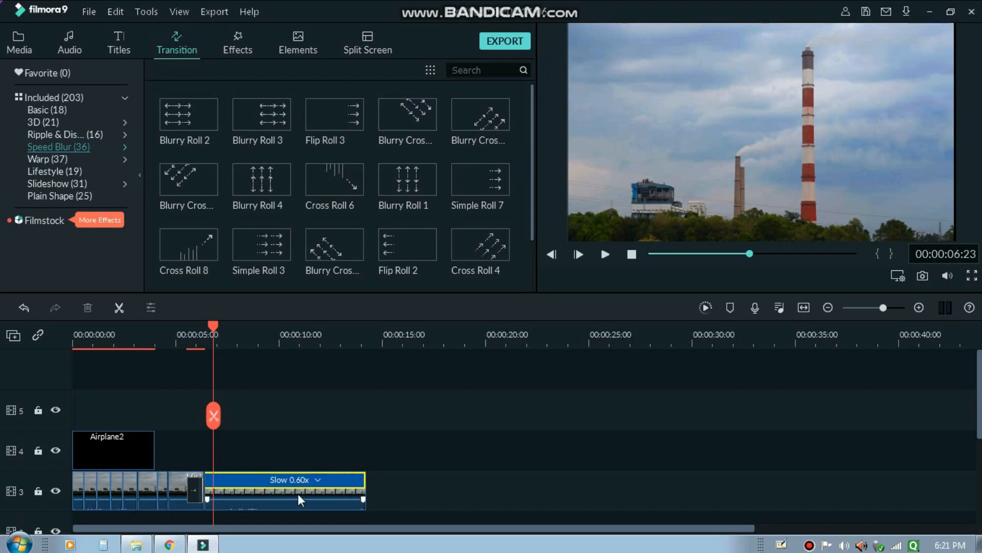
- Examine the frame midway through the Erase Slide transition and look through the project and shared media folders
drag(212, 326, 193, 324)
click(226, 479)
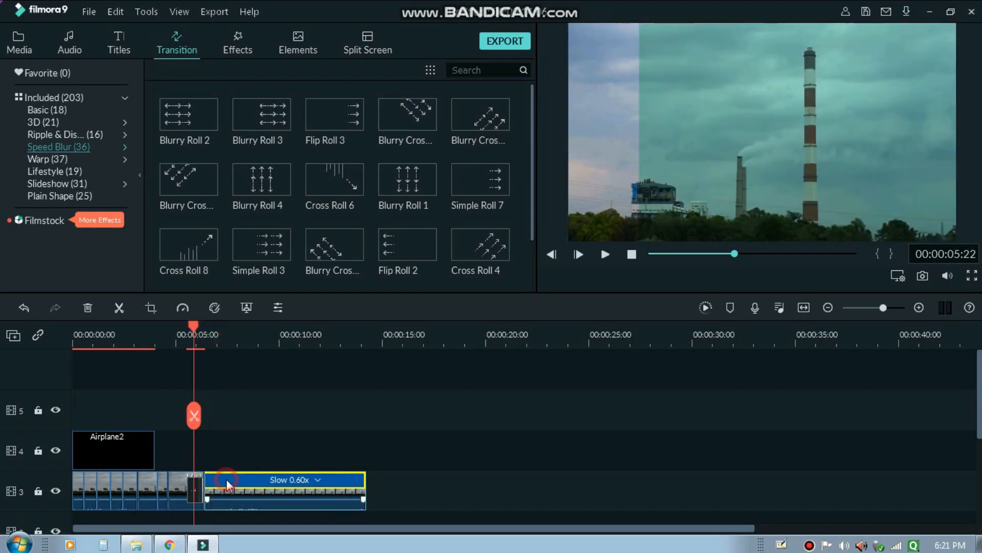
click(29, 54)
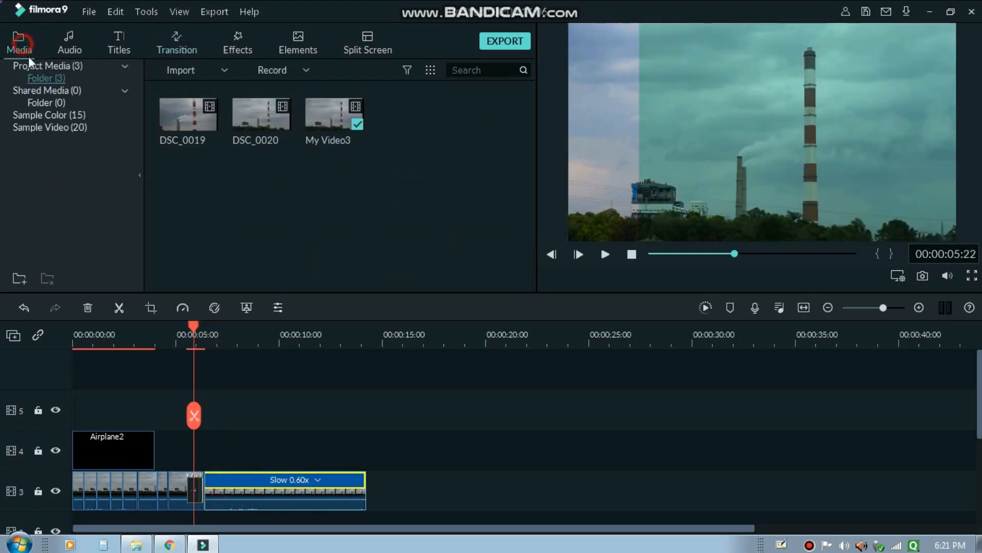
click(63, 127)
click(63, 107)
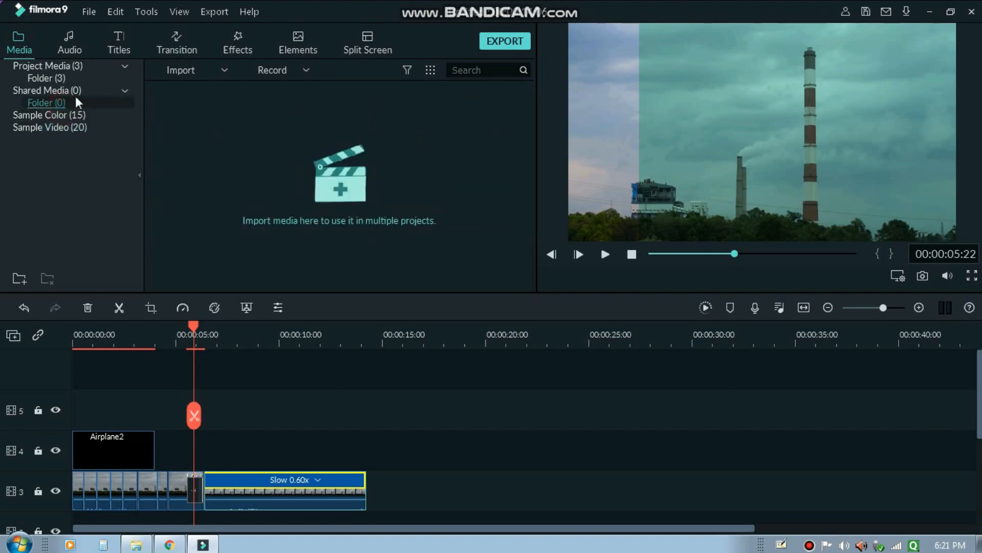
click(80, 78)
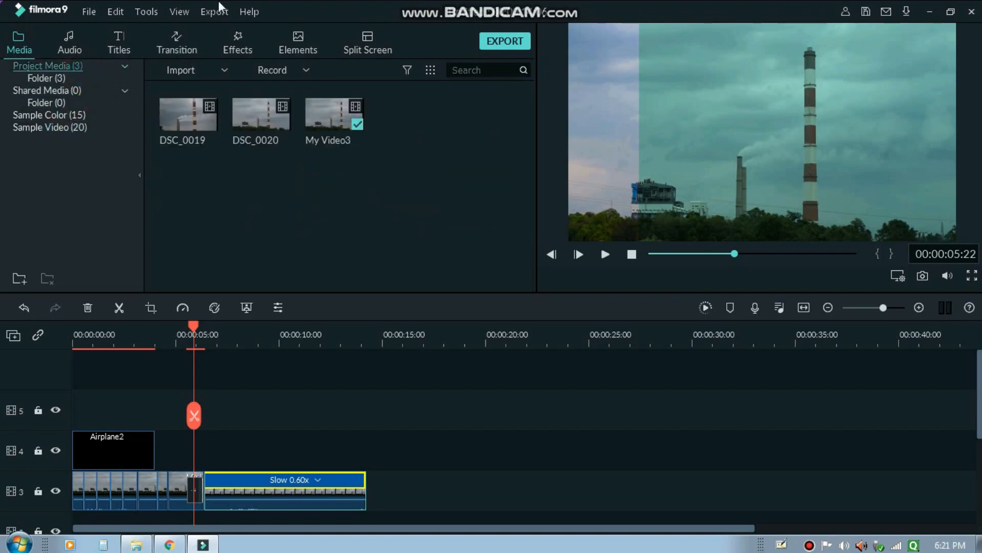
click(125, 66)
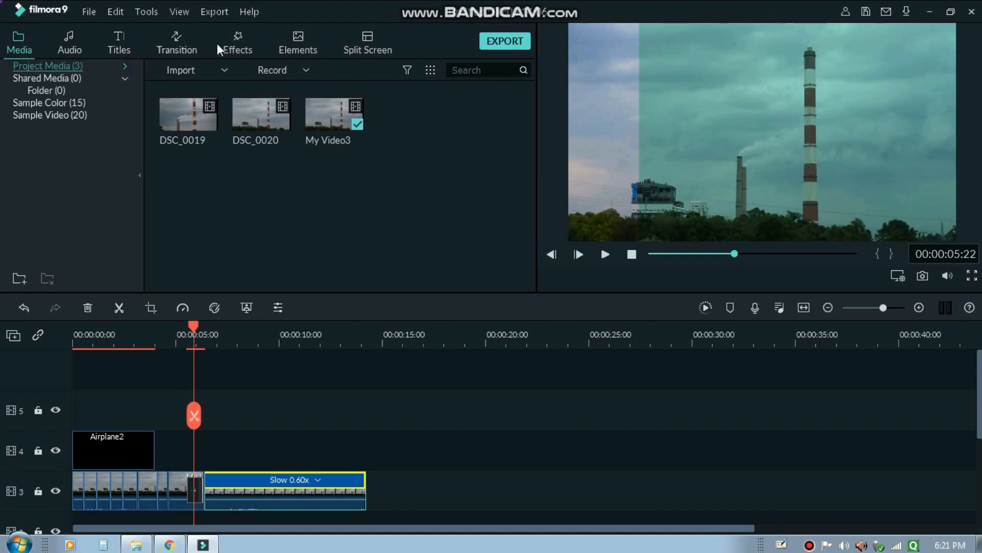
- Try adding the blue-square Plain Shape transition to the slow-motion clip, and undo the addition
click(176, 44)
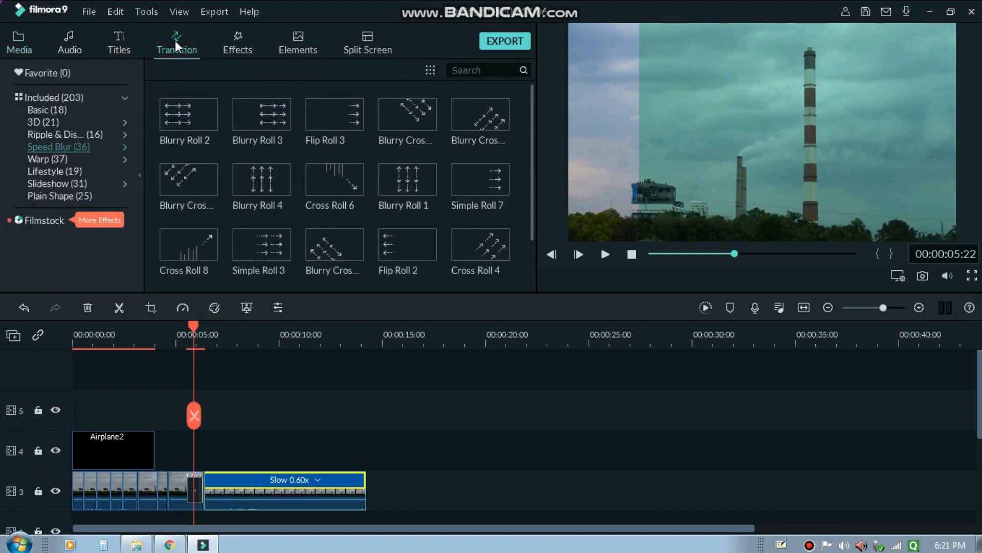
click(80, 196)
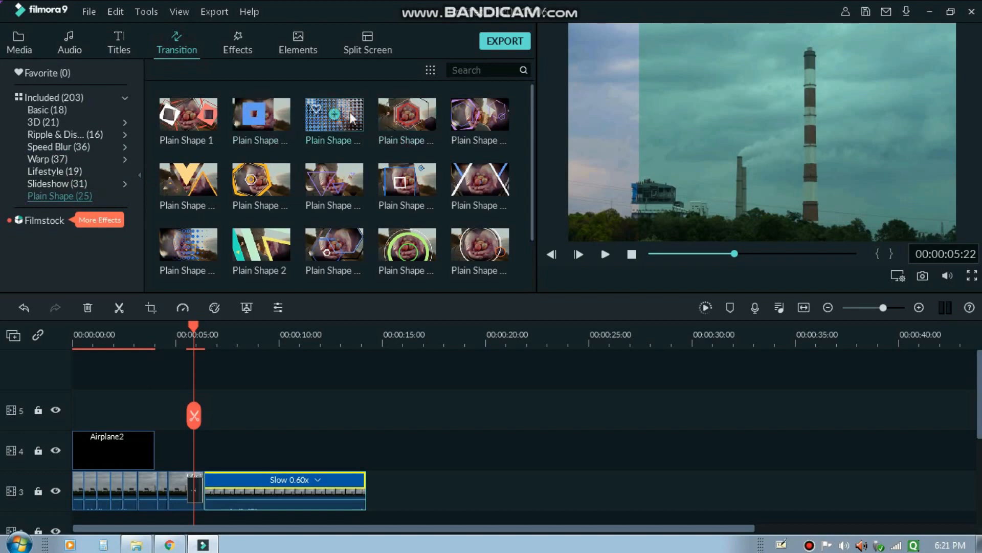
click(258, 117)
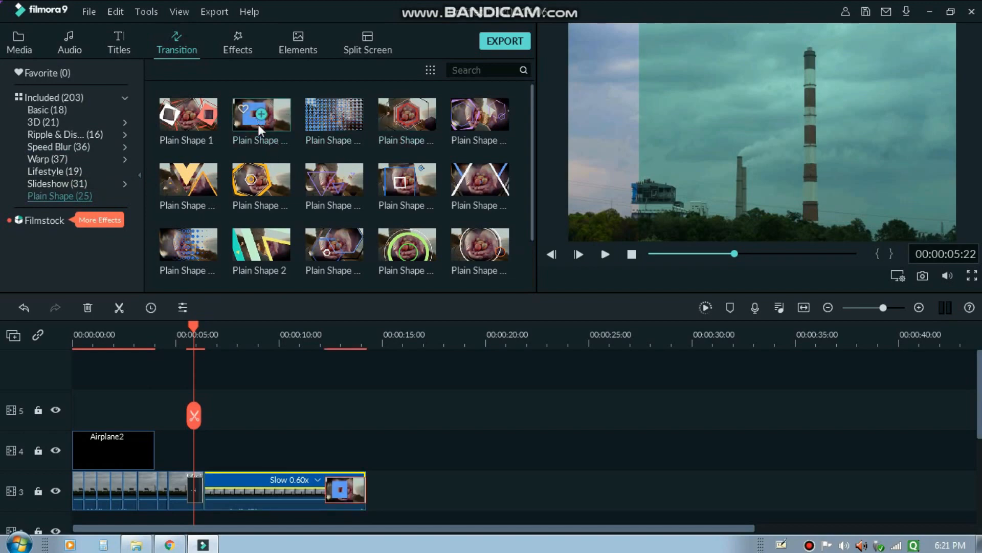
click(317, 479)
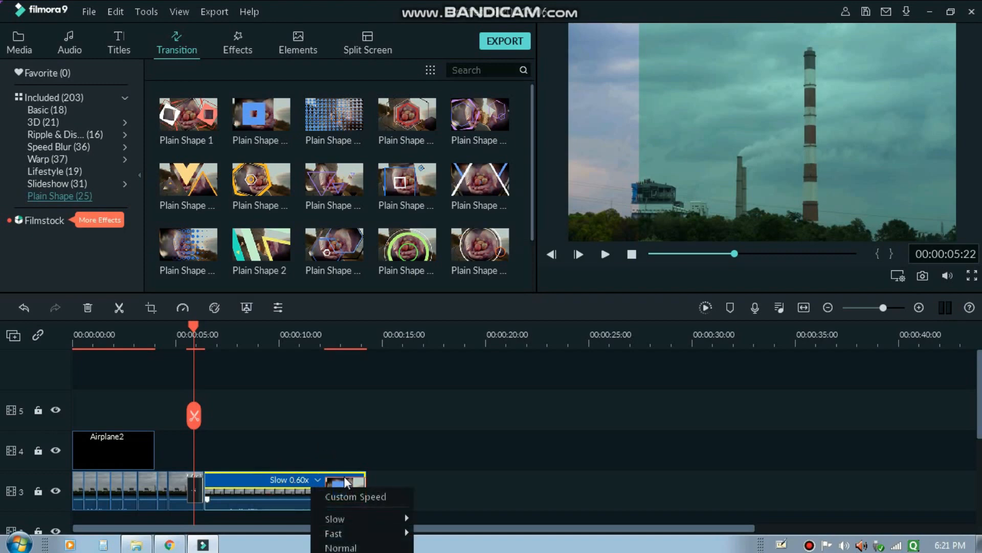
key(ctrl+z)
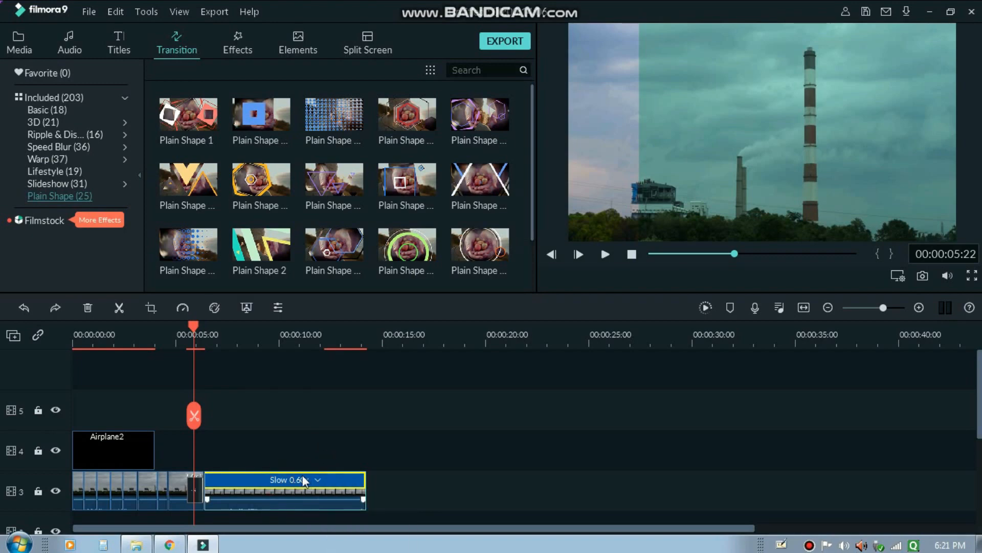
click(315, 482)
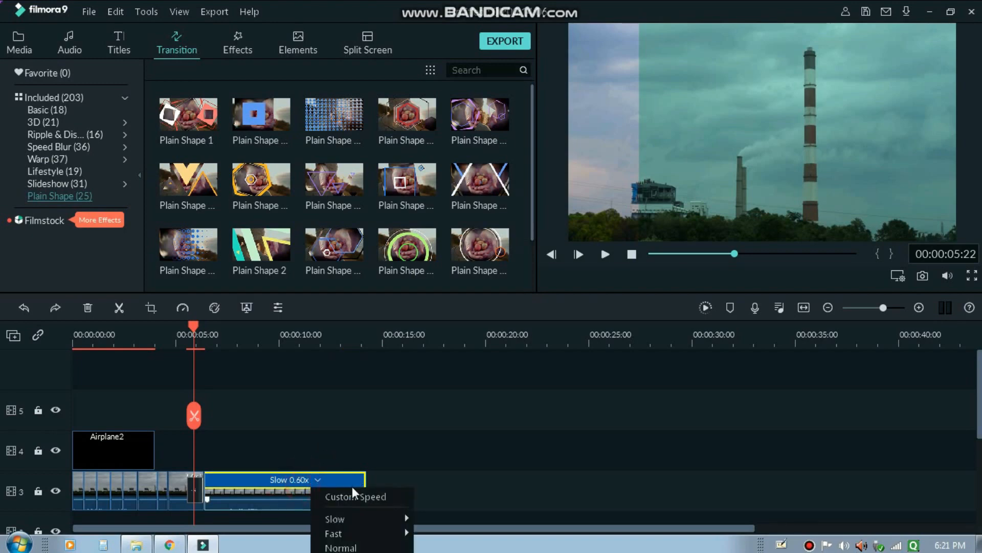
drag(271, 495, 327, 492)
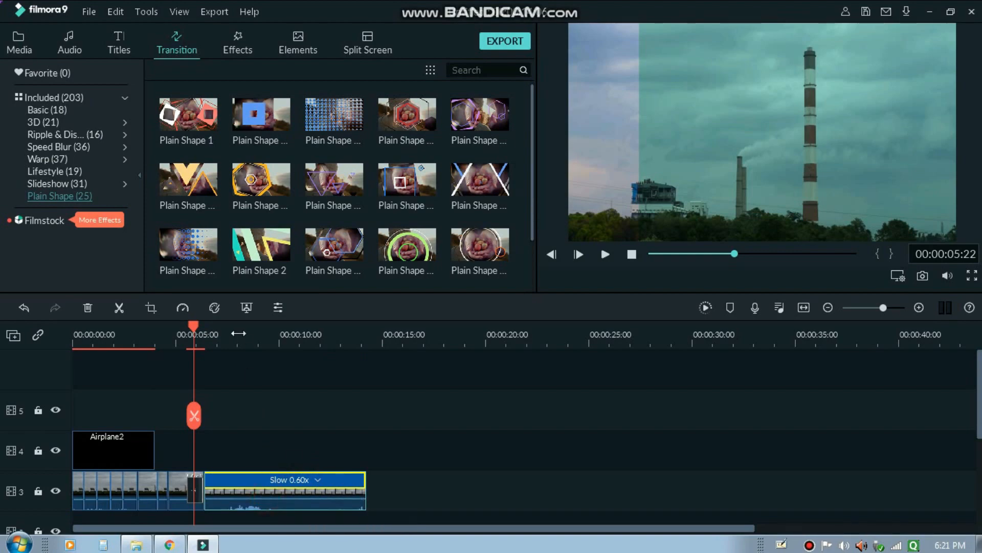
click(222, 330)
double_click(270, 497)
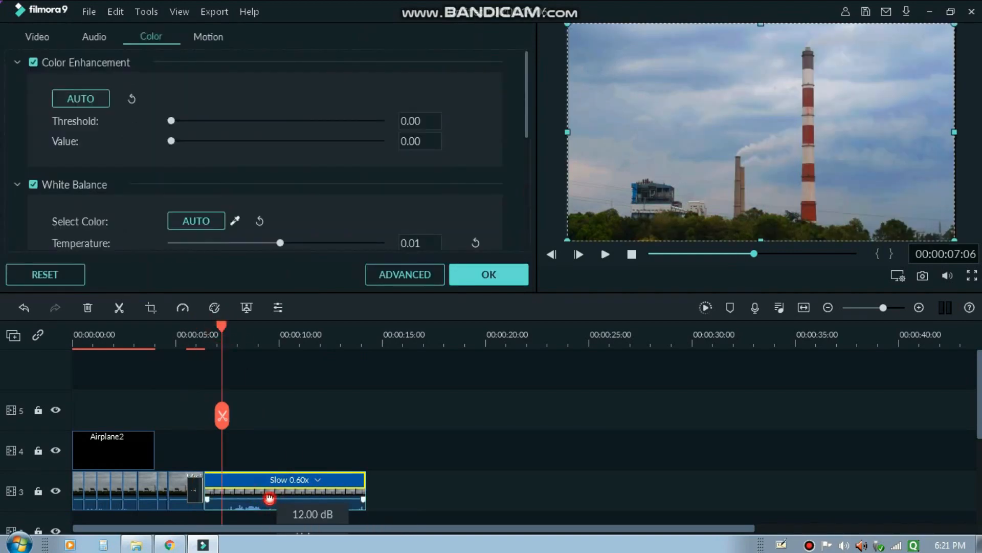
click(489, 274)
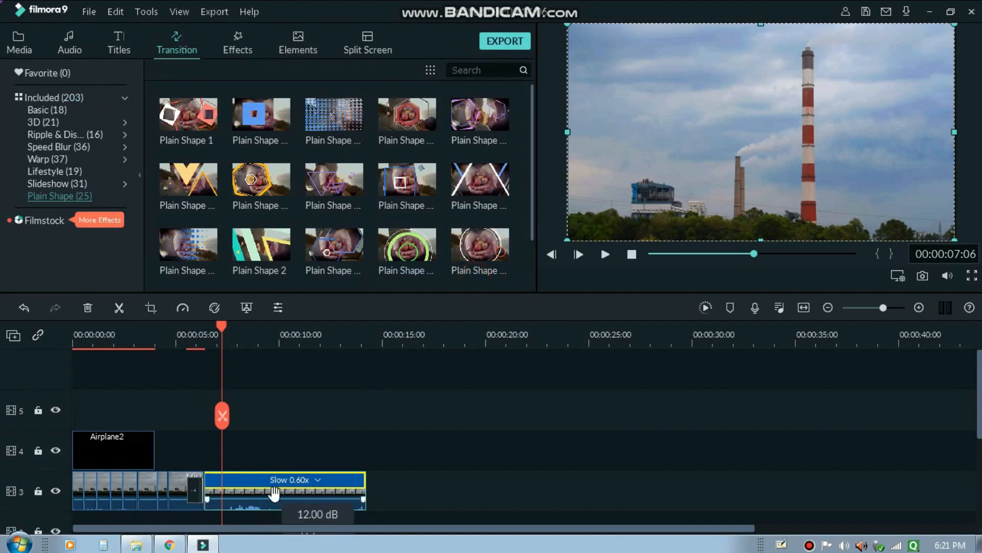
- Move the slow-motion clip about 5 seconds later on track 3, leaving a gap after the preceding clip
drag(272, 492, 378, 490)
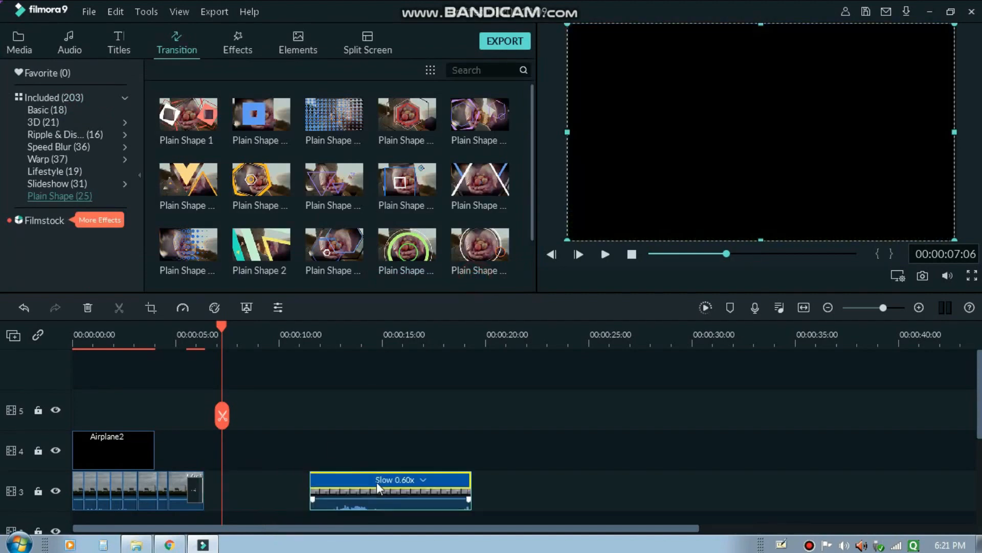
click(321, 330)
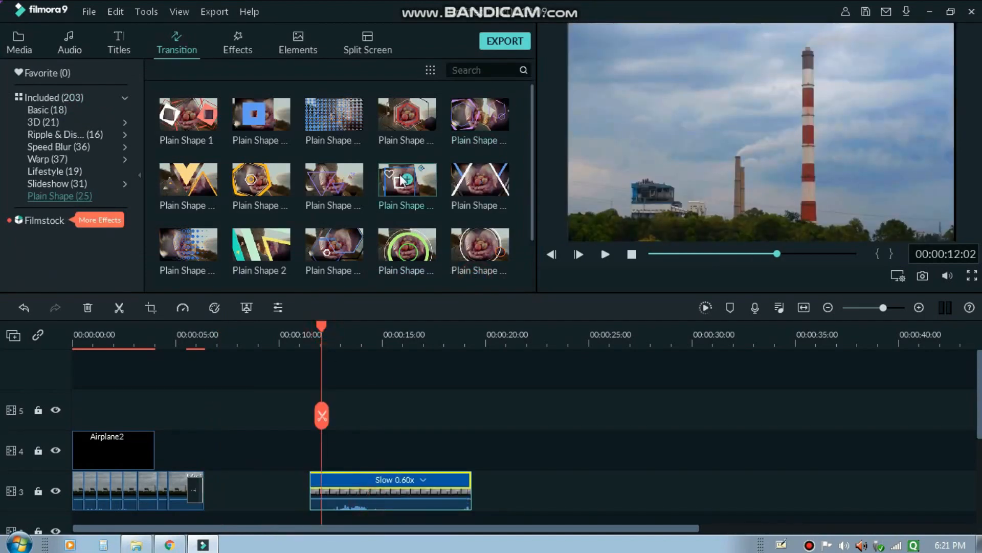
- Try the blue-square Plain Shape transition on both ends of the slow-motion clip, play it, and delete both copies
click(260, 115)
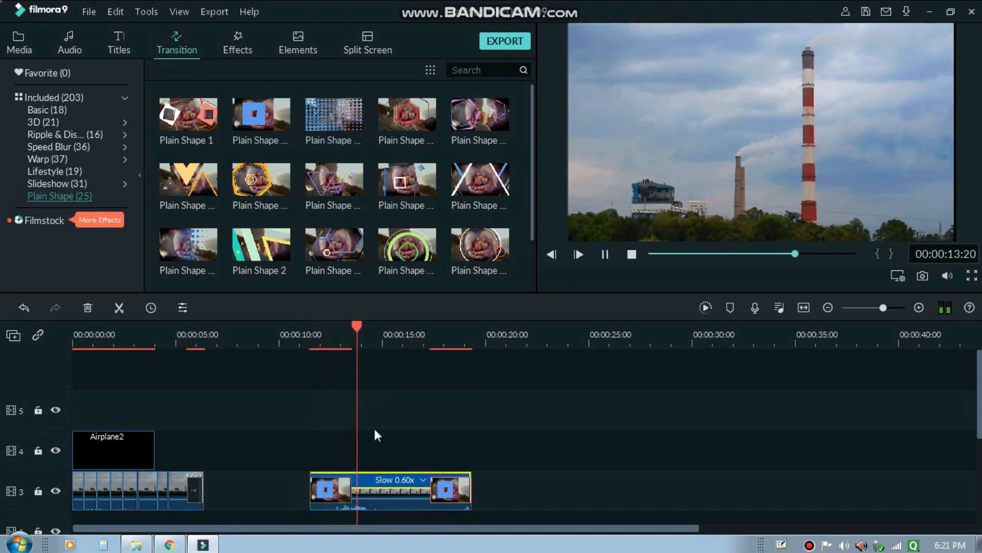
key(space)
key(Delete)
click(338, 496)
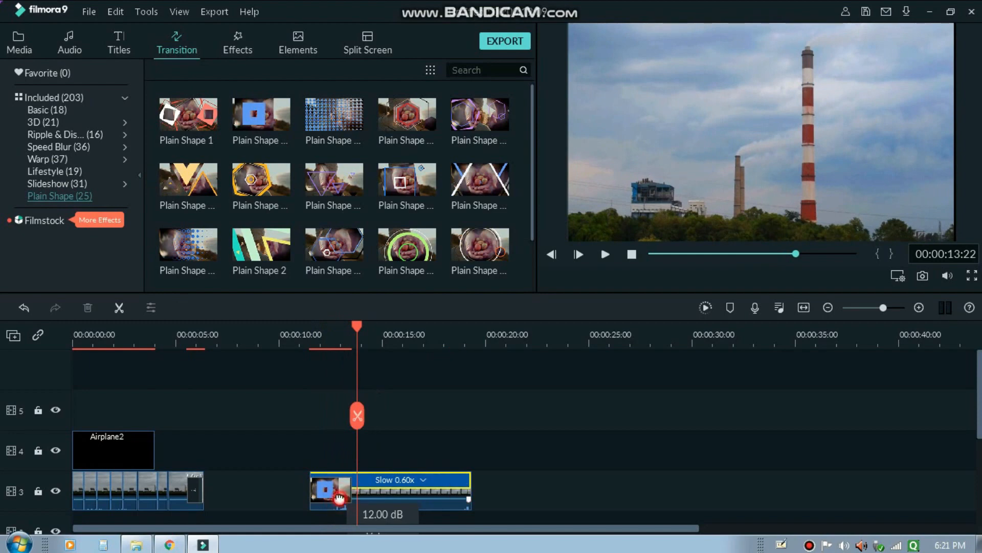
key(Delete)
- Try the Plain Shape transition with blue and white square frames on both ends of the slow-motion clip, play it, and delete both copies
mouse_move(408, 191)
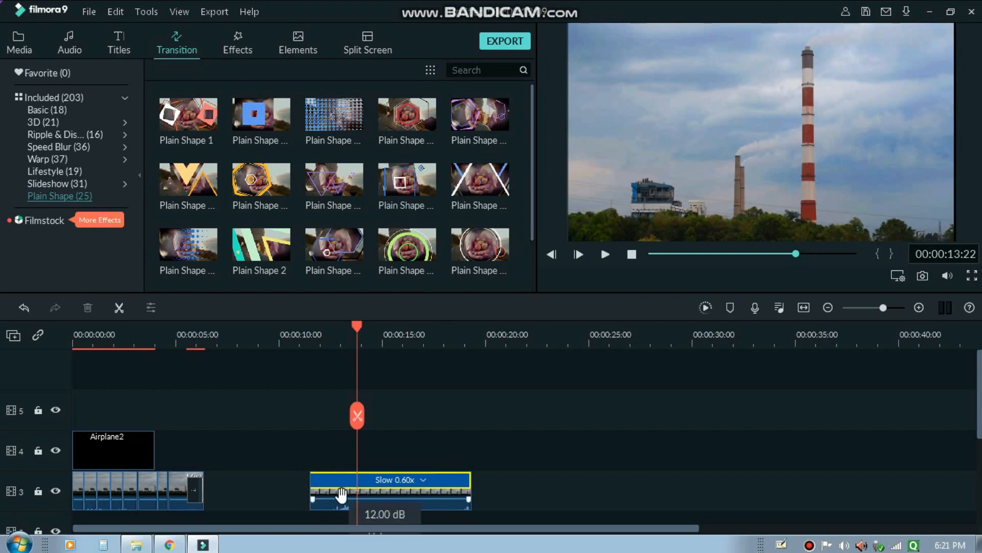
click(428, 481)
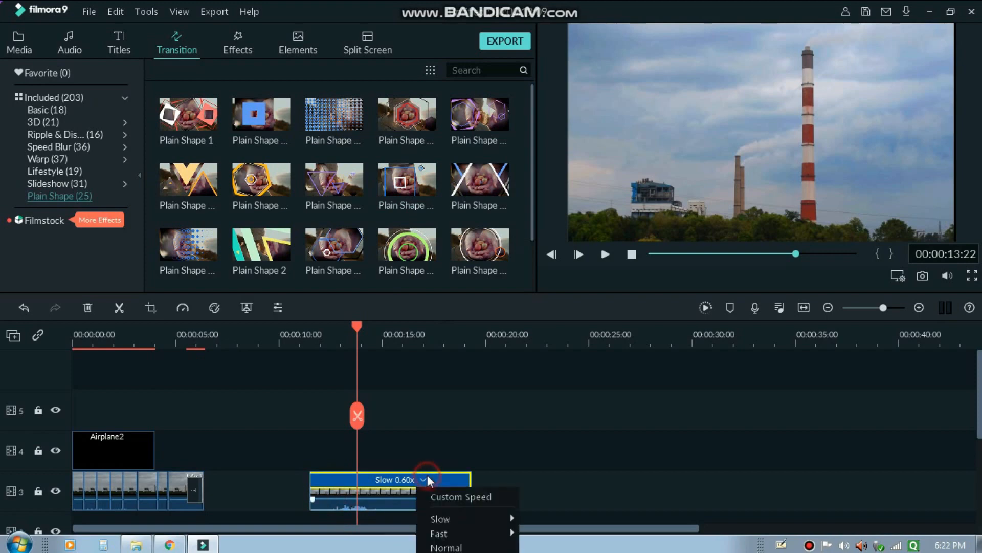
double_click(397, 496)
click(492, 274)
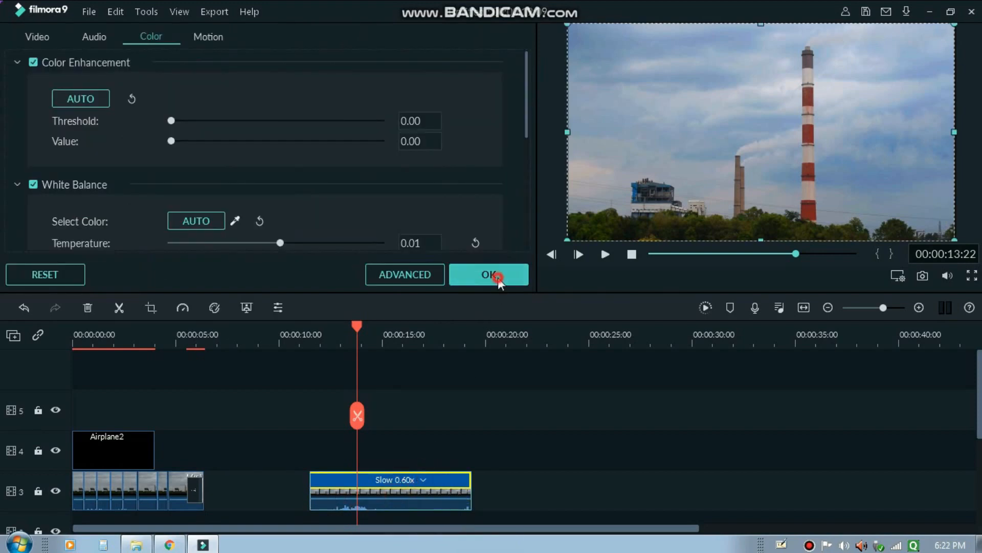
click(406, 180)
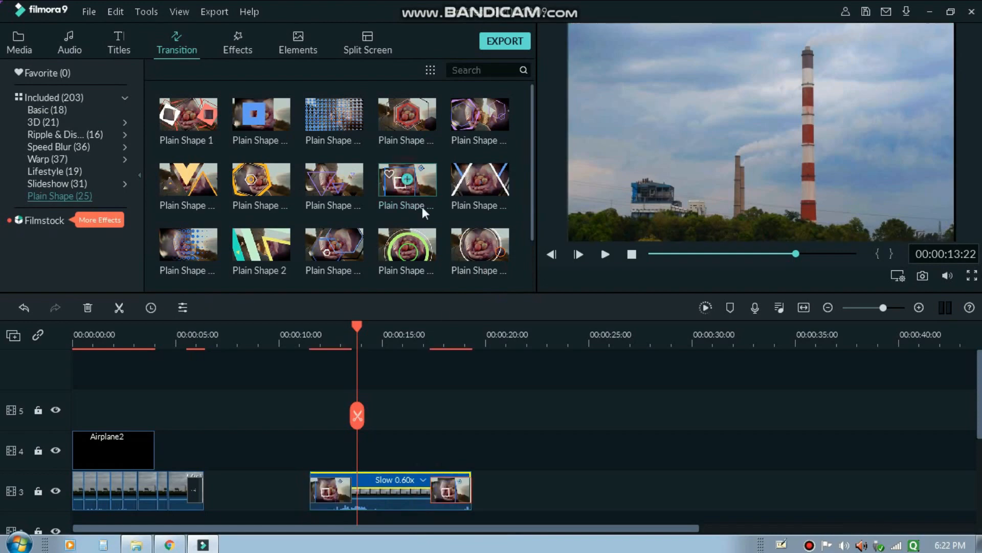
click(297, 354)
click(310, 345)
key(space)
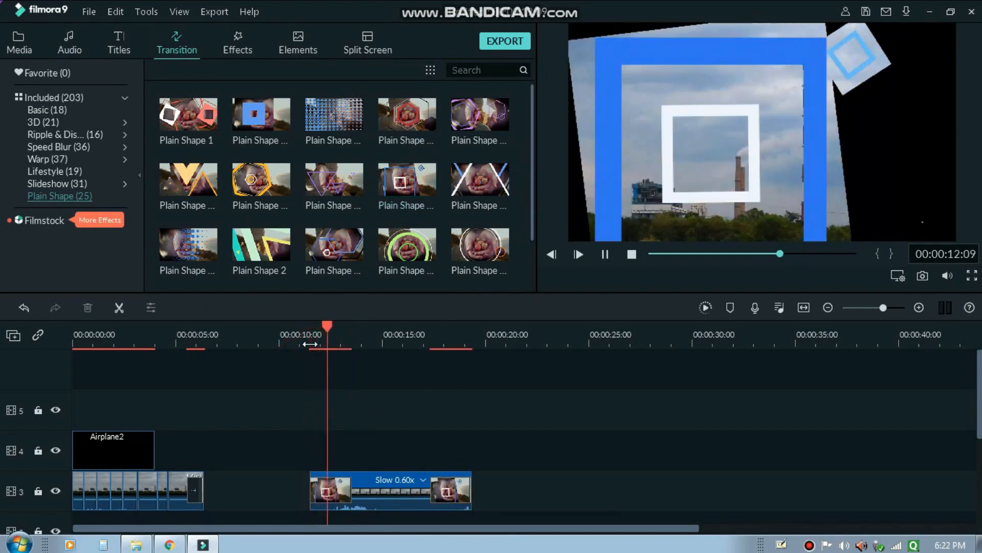
click(331, 494)
key(Delete)
click(440, 488)
key(Delete)
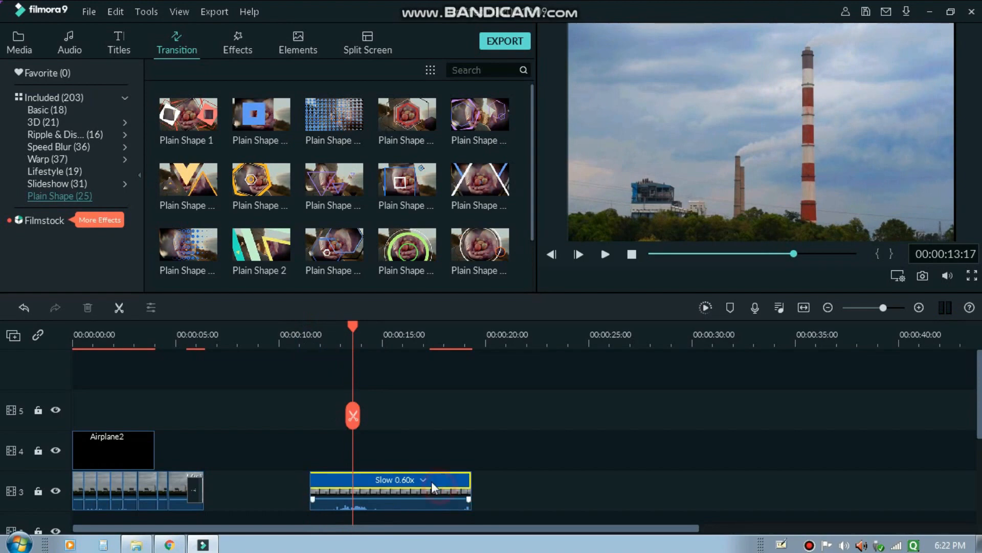
- Add the green-circle Plain Shape transition to both ends of the slow-motion clip and play across its start
drag(353, 326, 307, 326)
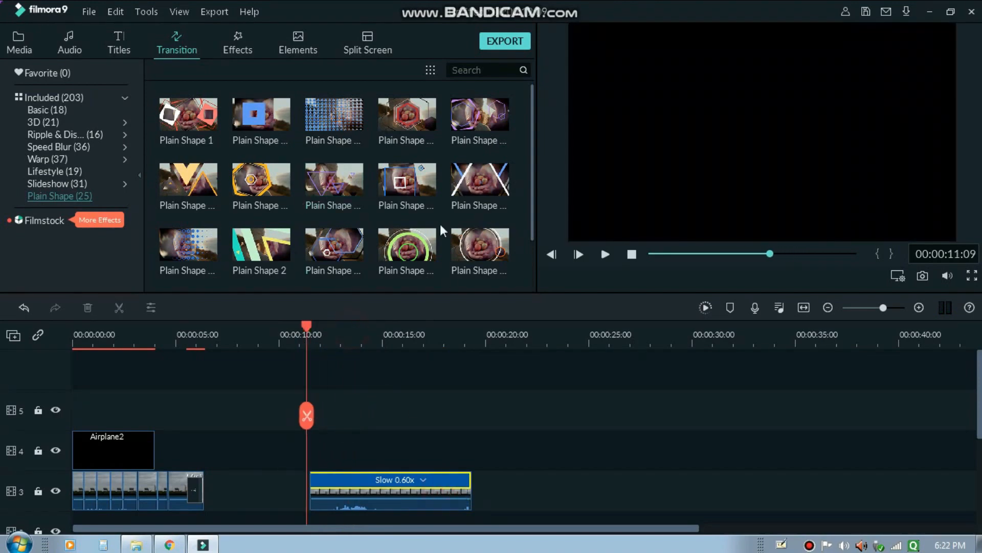
mouse_move(409, 251)
drag(384, 499, 383, 502)
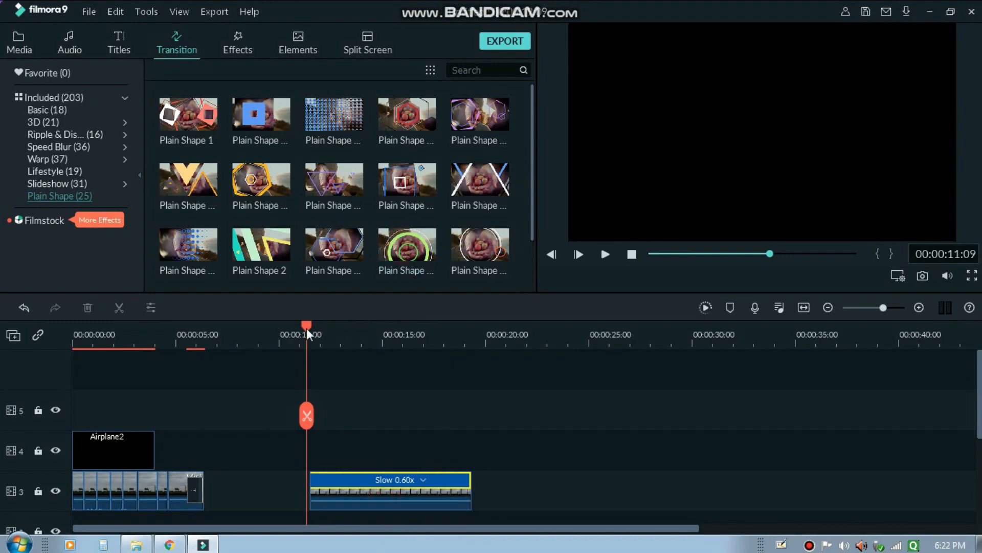
mouse_move(306, 327)
mouse_down()
mouse_move(341, 328)
mouse_move(314, 328)
mouse_up()
click(365, 498)
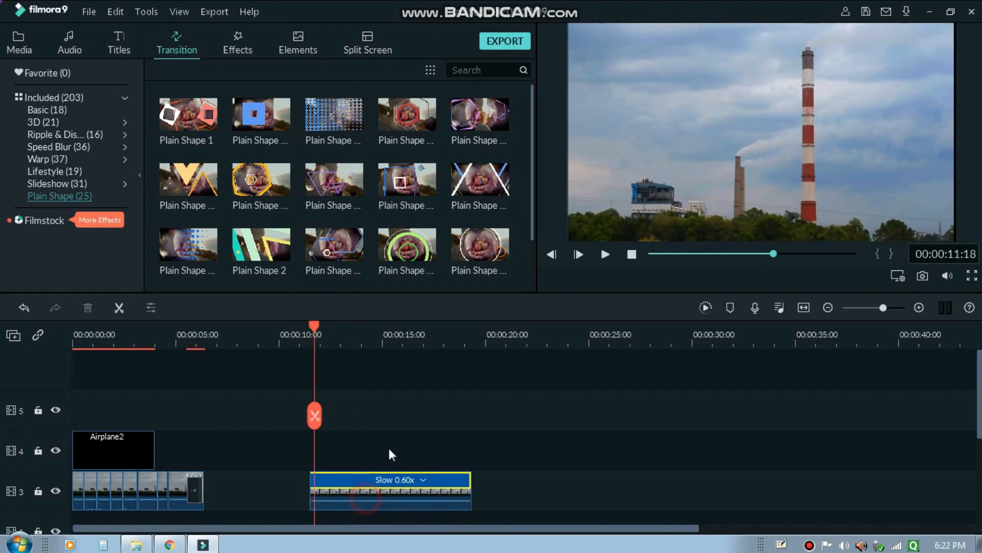
click(412, 243)
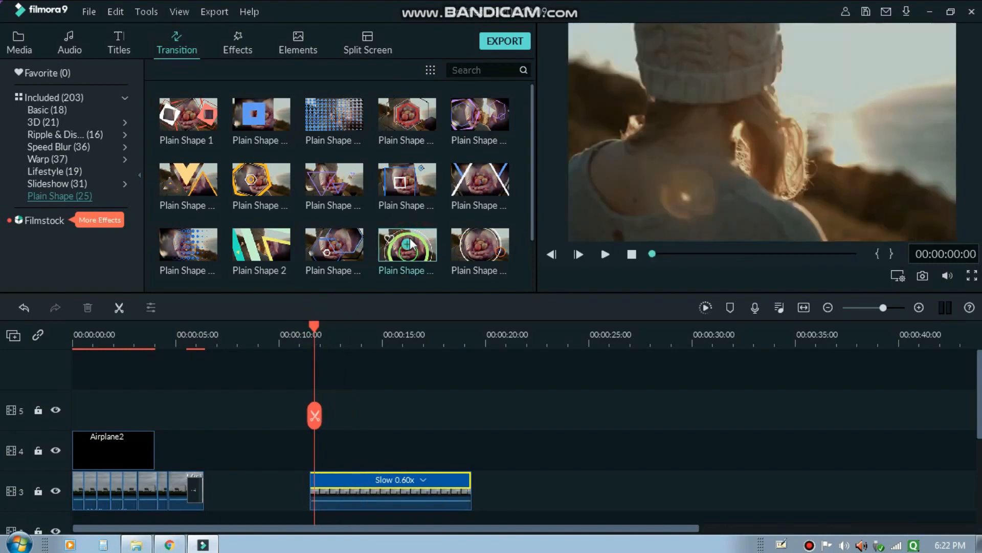
click(417, 484)
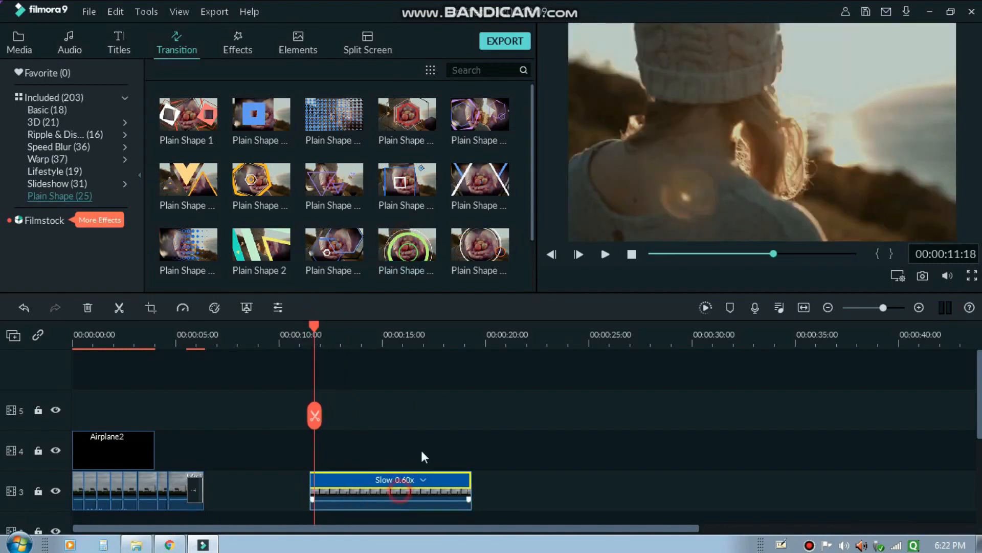
click(409, 245)
key(space)
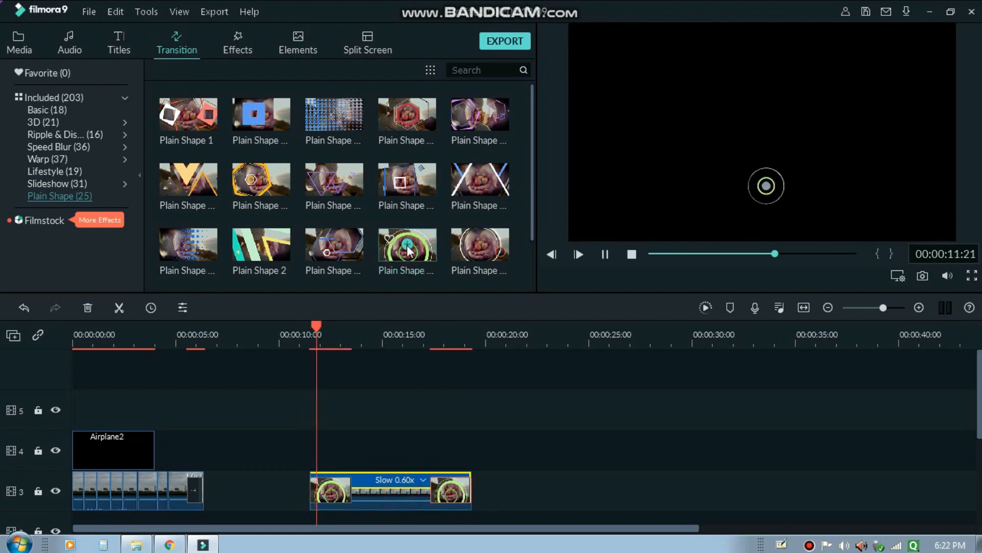
key(space)
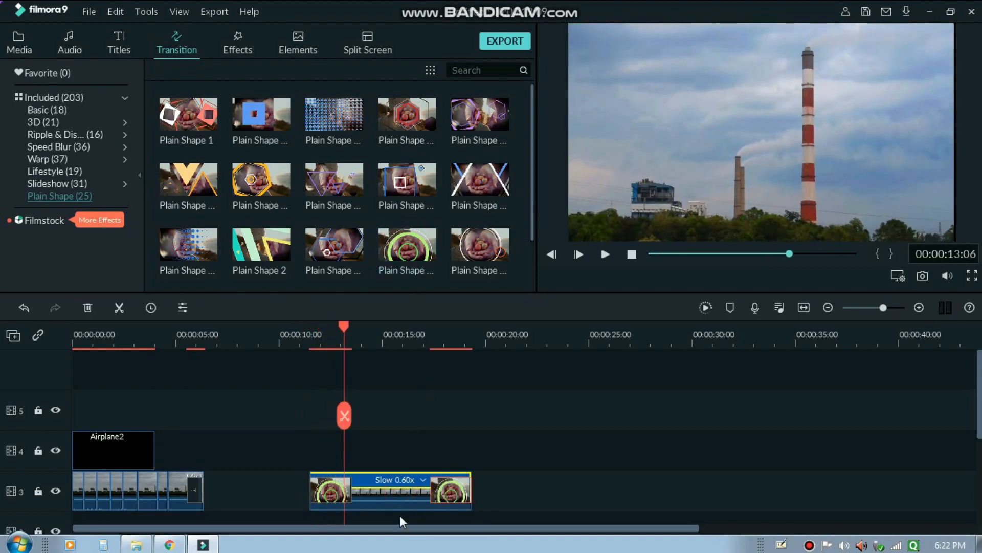
- Try moving the slow-motion clip earlier on track 3, and undo the move
drag(398, 491, 349, 486)
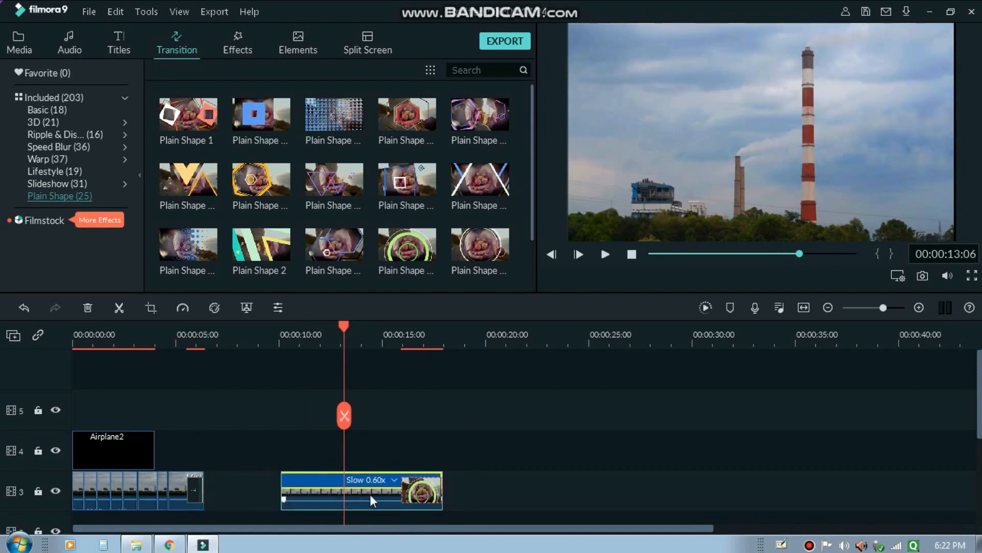
key(ctrl+z)
key(ctrl+z)
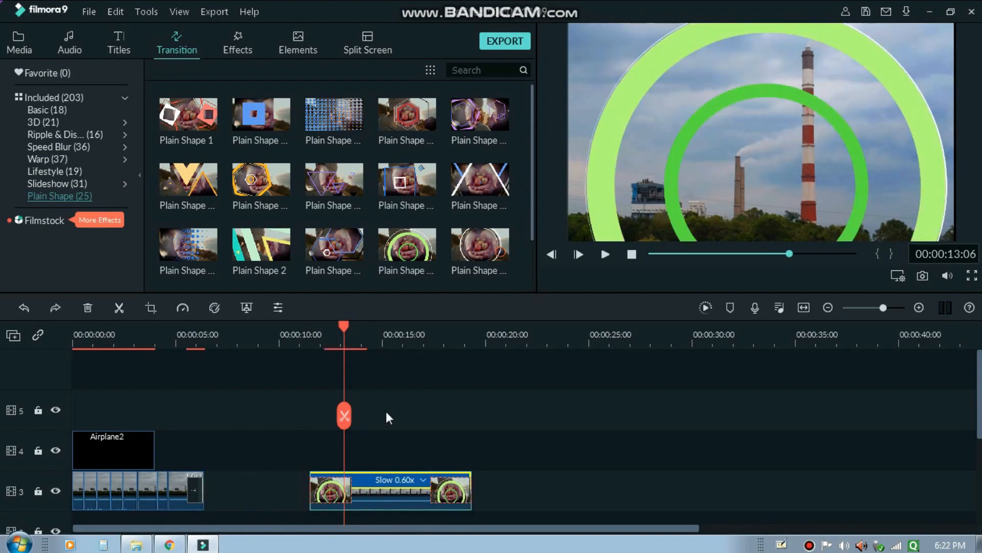
- Delete the Erase Slide transition from the preceding clip and move the slow-motion clip directly against that clip's end
drag(401, 494, 333, 496)
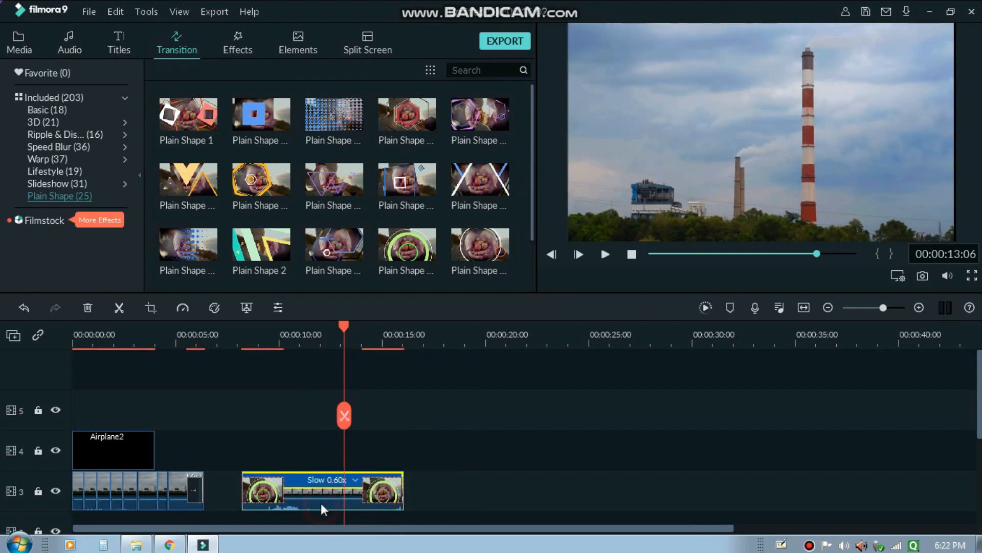
click(195, 494)
key(Delete)
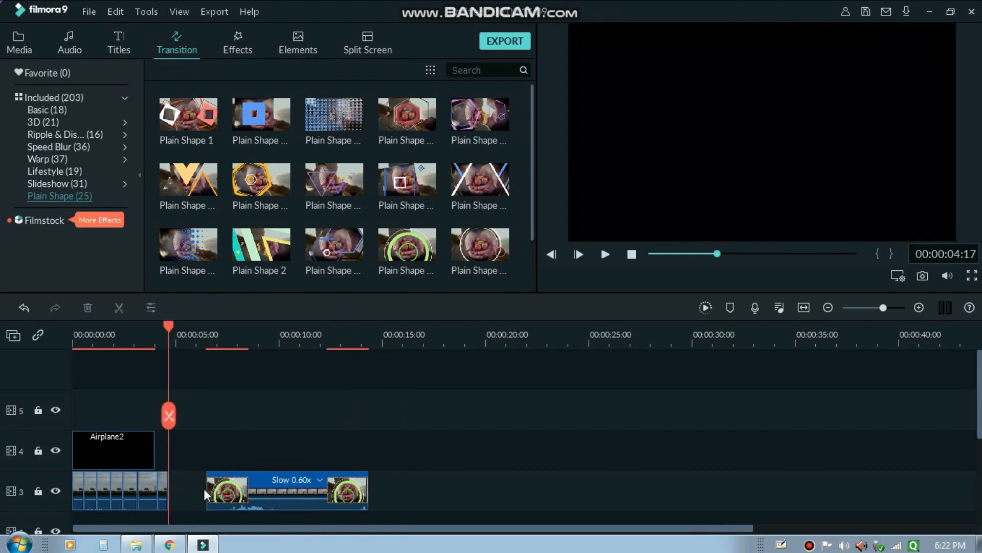
key(ctrl+z)
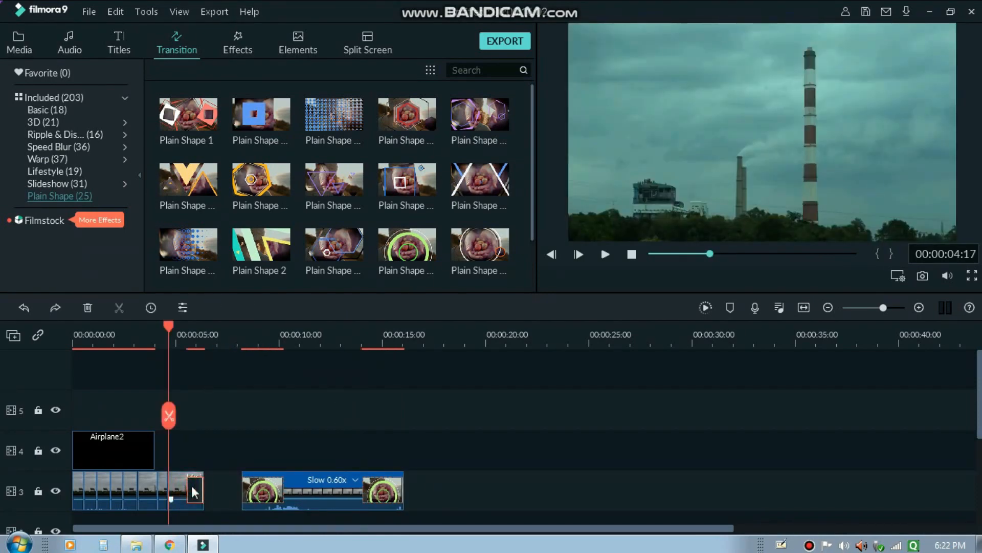
key(Delete)
drag(318, 491, 275, 487)
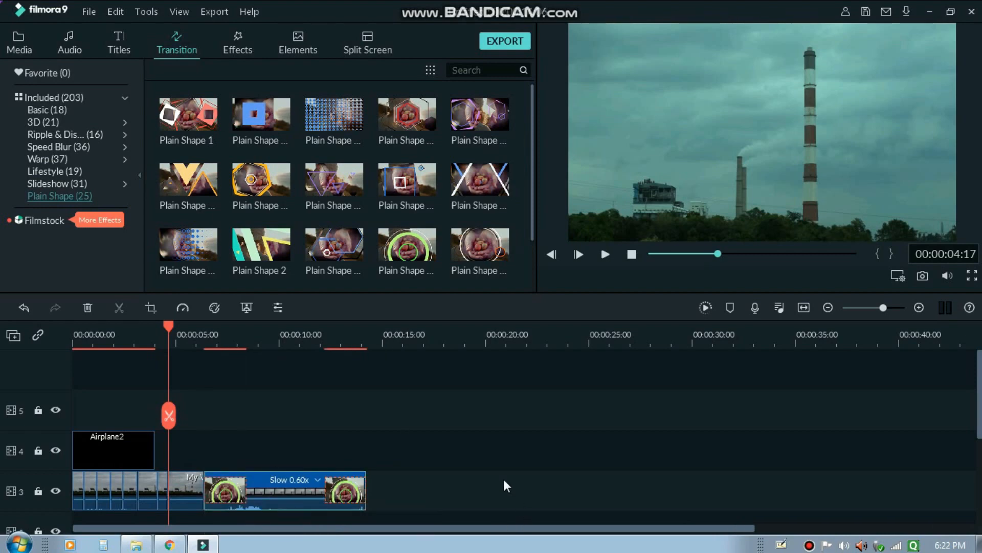
- Review the edited video in full-screen playback through the slow-motion part, and return to the editing view
key(alt+space)
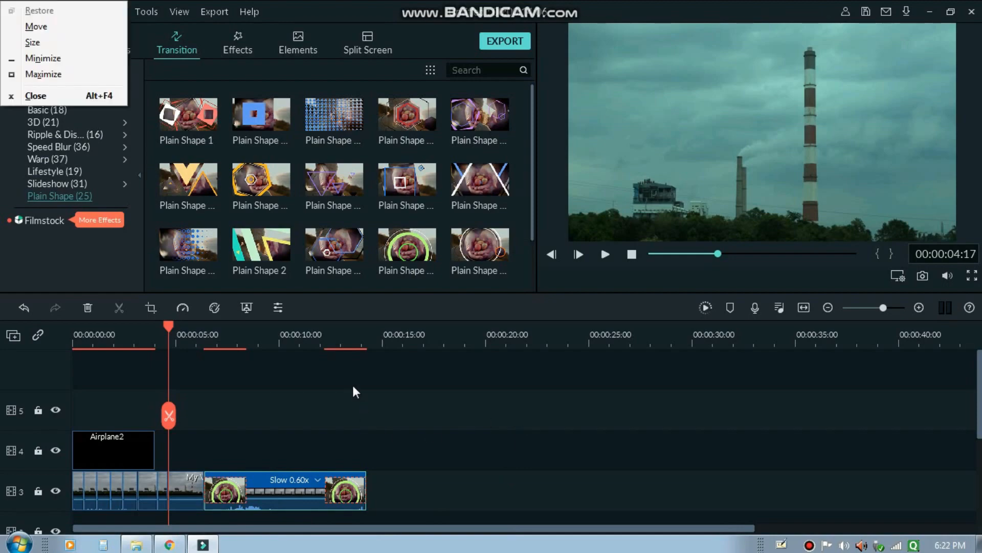
key(Escape)
key(alt+Return)
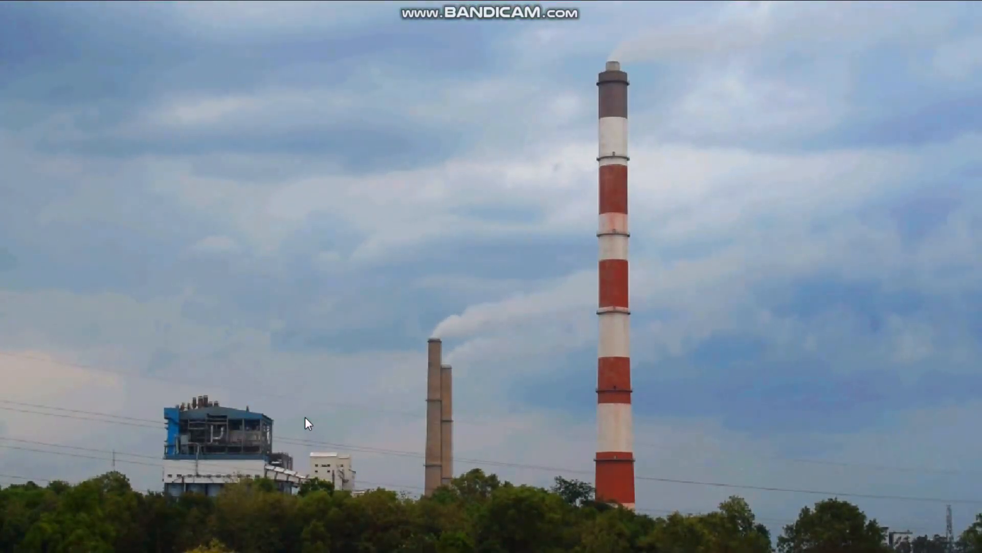
key(Escape)
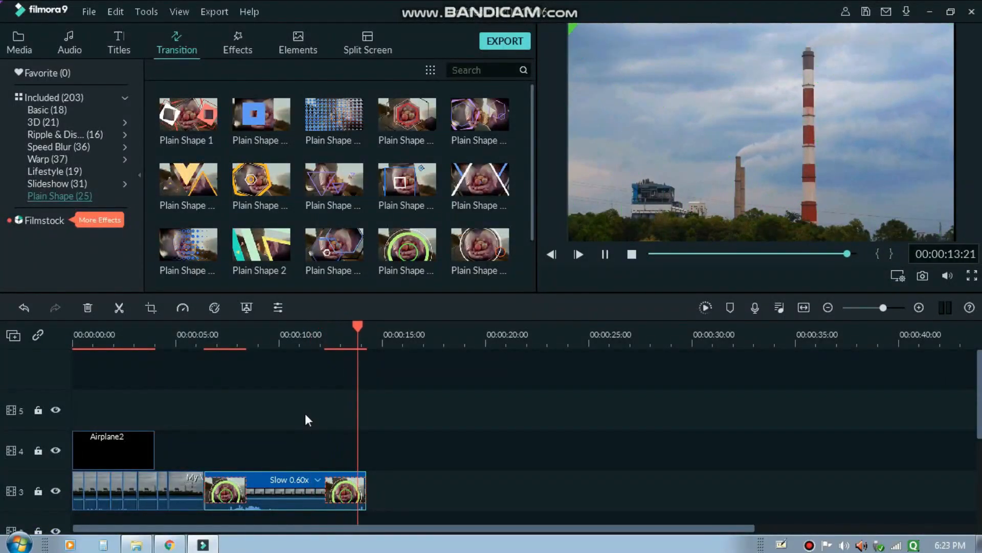
- Delete the green-circle transition from the end of the slow-motion clip and move the playhead back to 00:00:09:20
click(347, 493)
key(Delete)
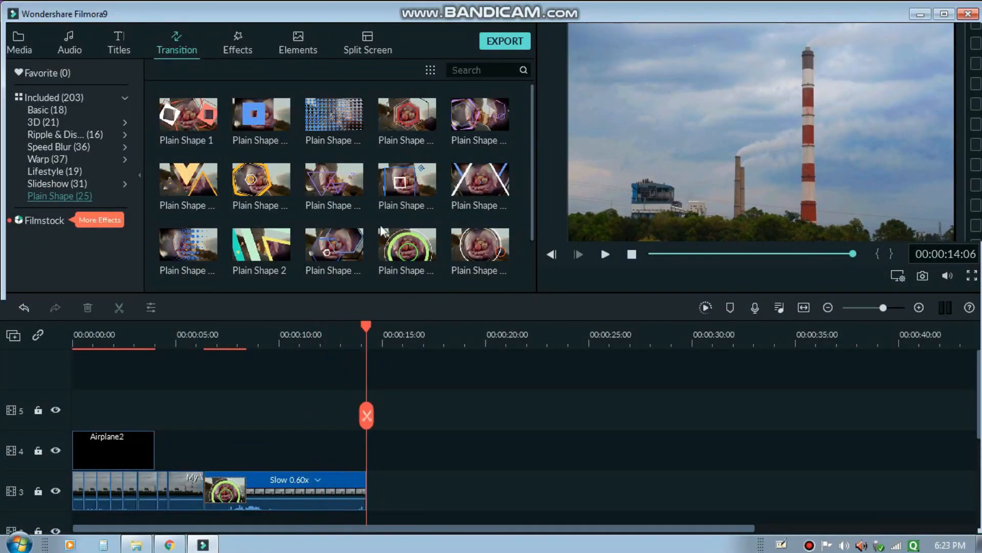
scroll(347, 148, down, 1)
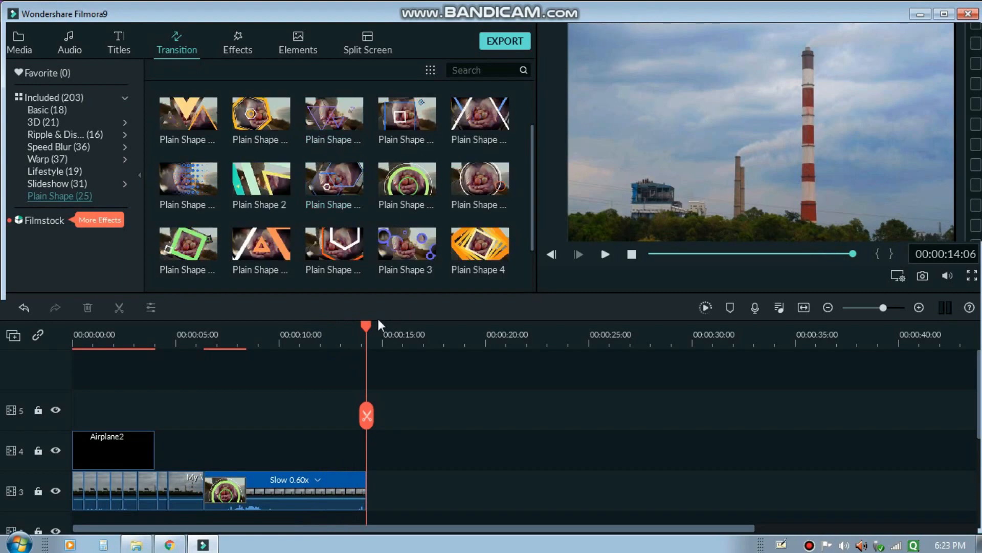
drag(366, 323, 276, 333)
scroll(368, 128, up, 1)
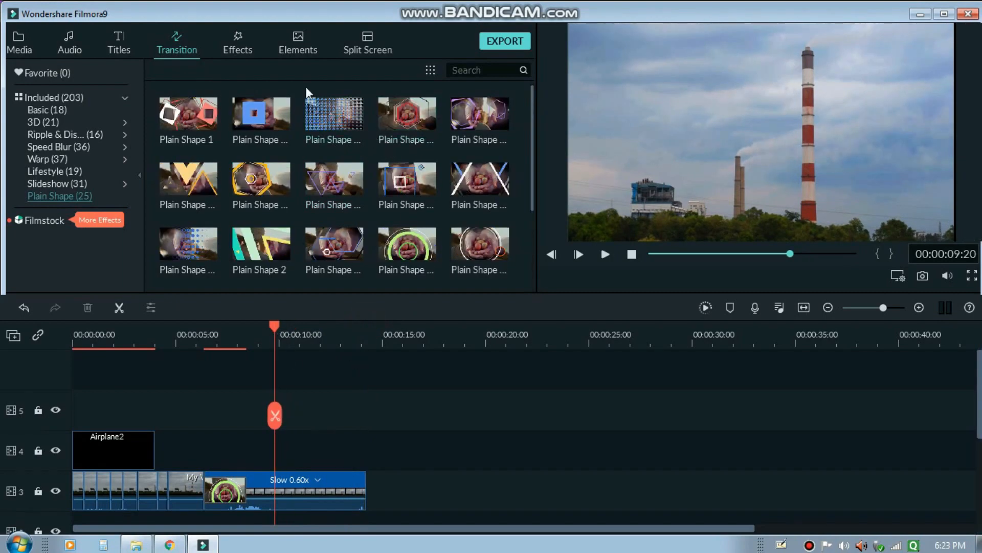
- Browse the effects library and the Plain Shape, Speed Blur and 3D transitions for an alternative for the clip's end
click(241, 45)
scroll(307, 153, down, 10)
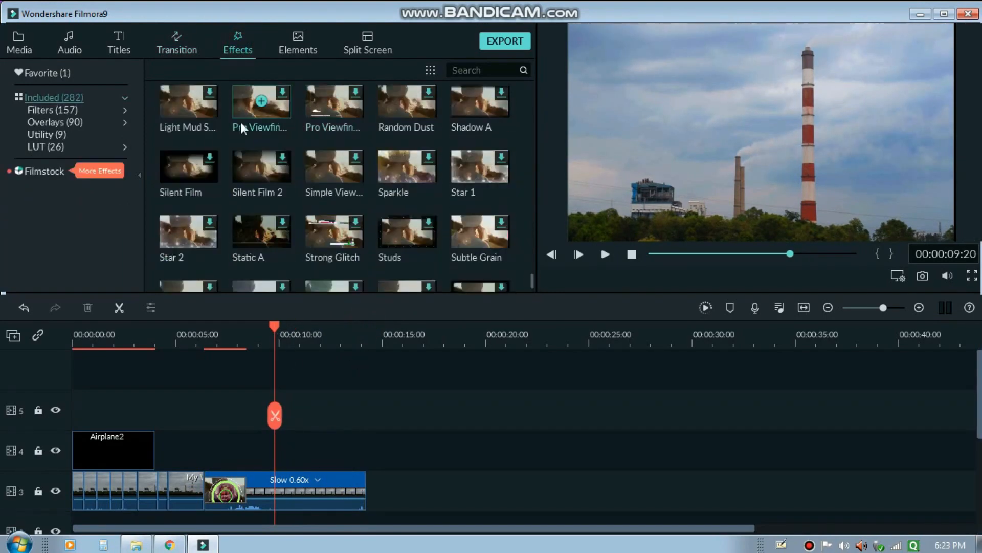
click(164, 51)
scroll(288, 169, down, 1)
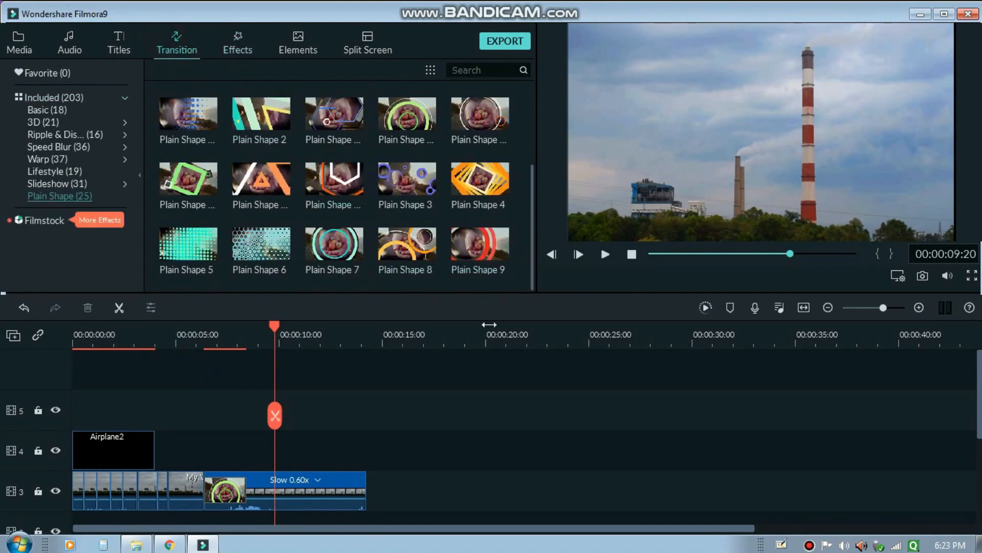
click(53, 145)
scroll(244, 194, down, 5)
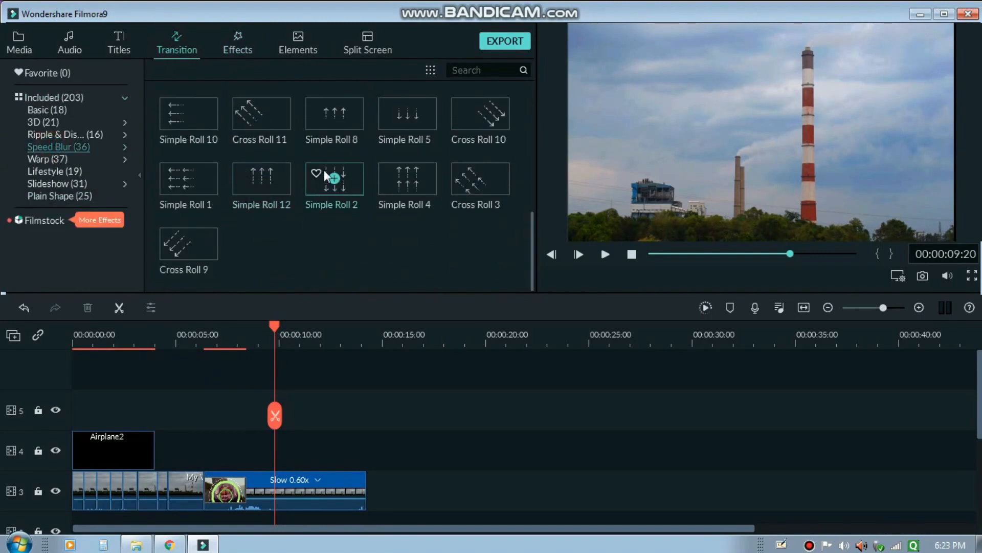
scroll(244, 128, up, 3)
click(51, 121)
scroll(358, 168, down, 3)
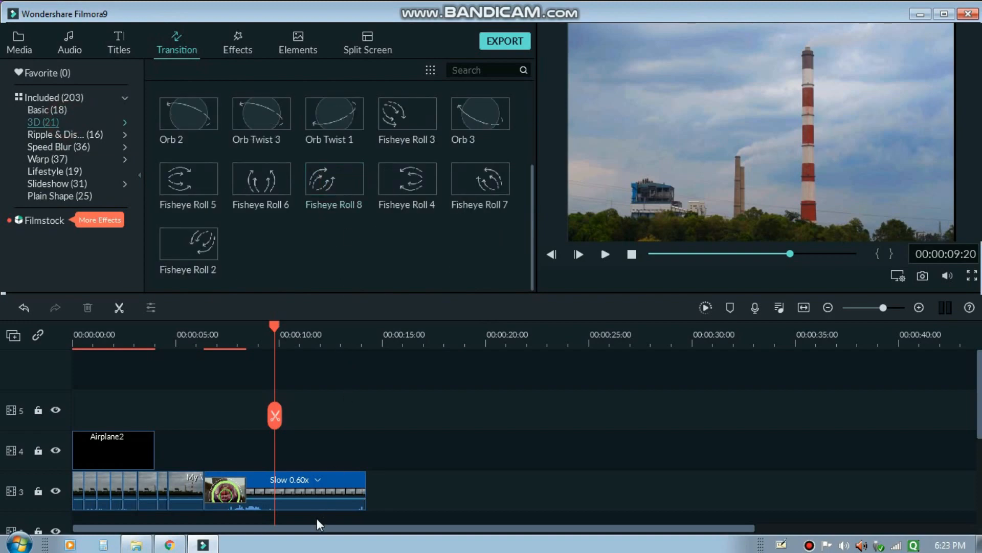
- Try the Fisheye Roll 8 transition on the slow-motion clip, and undo it
click(319, 488)
click(336, 359)
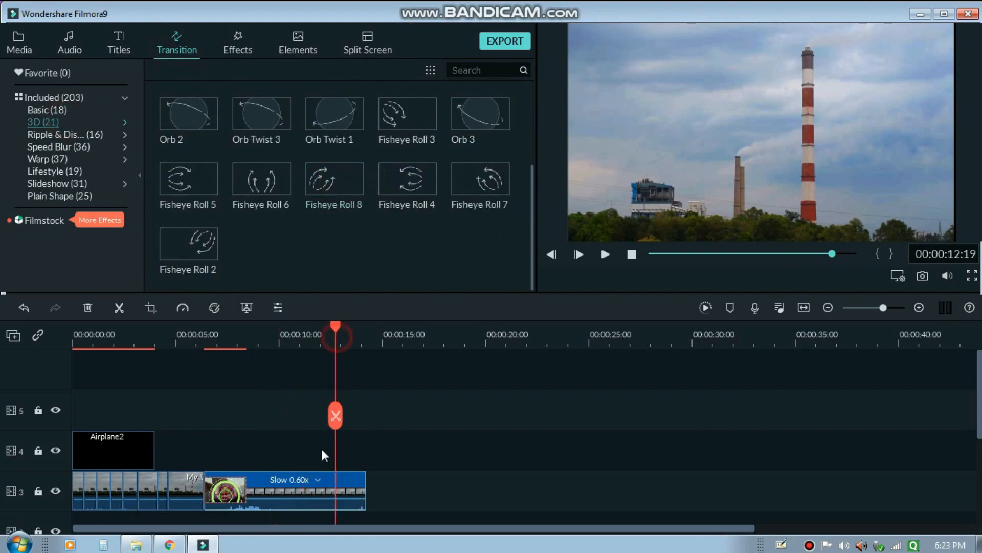
click(335, 179)
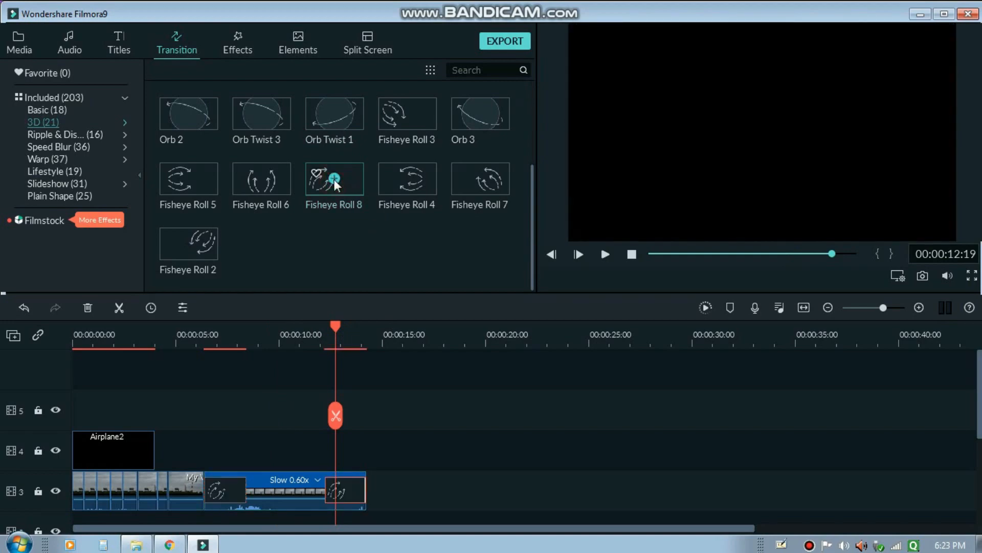
key(ctrl+z)
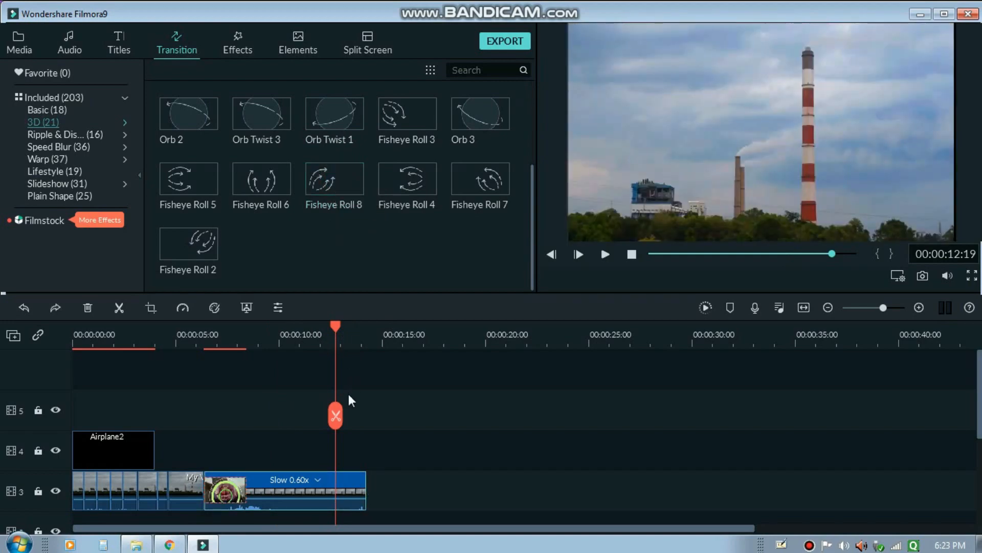
- Play the slow-motion clip from about 00:00:08:01 to find a cut point near its end
click(402, 320)
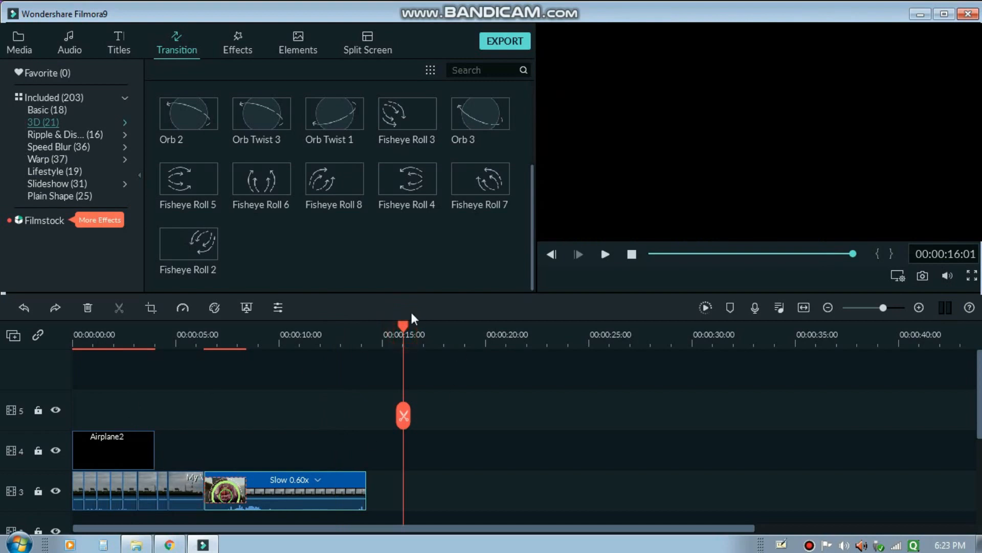
click(348, 348)
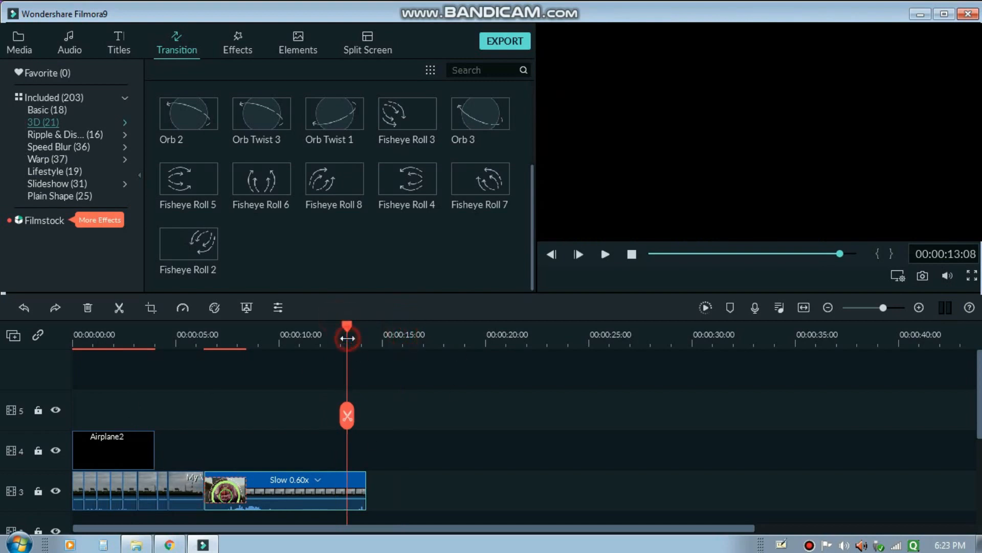
click(347, 417)
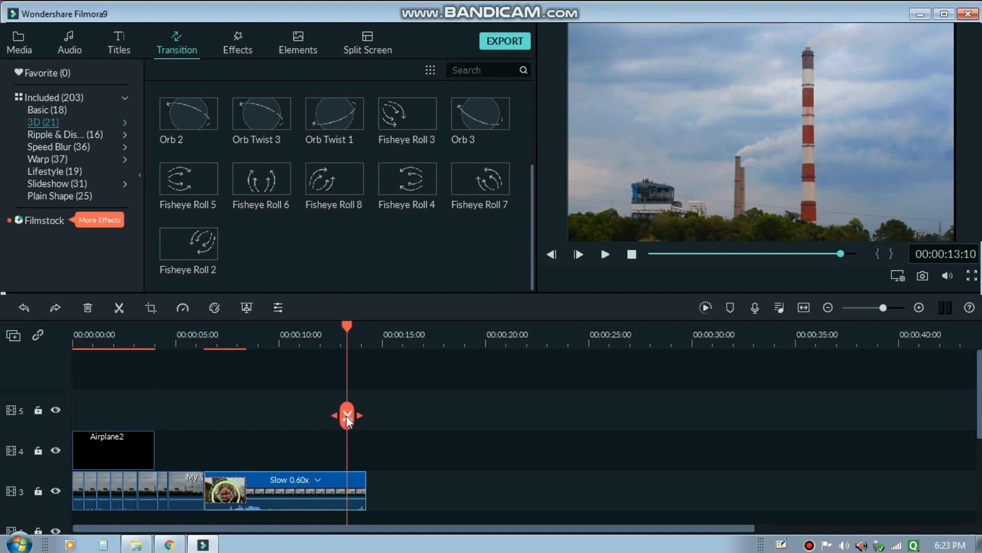
click(237, 338)
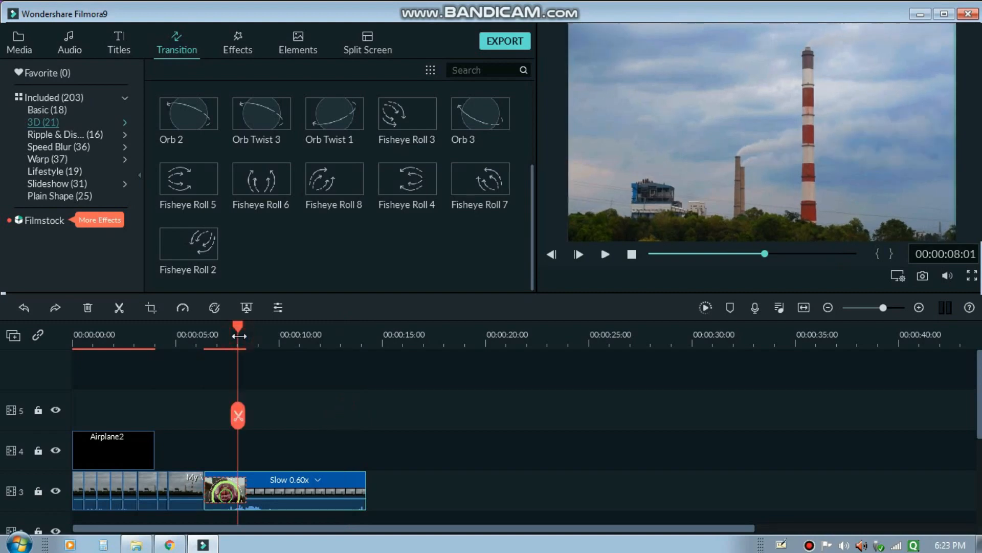
key(space)
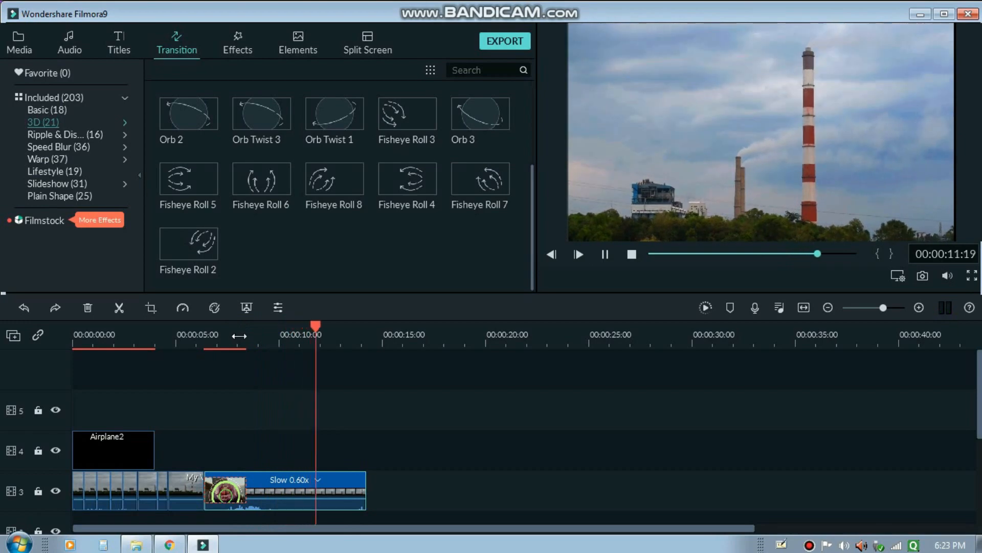
key(space)
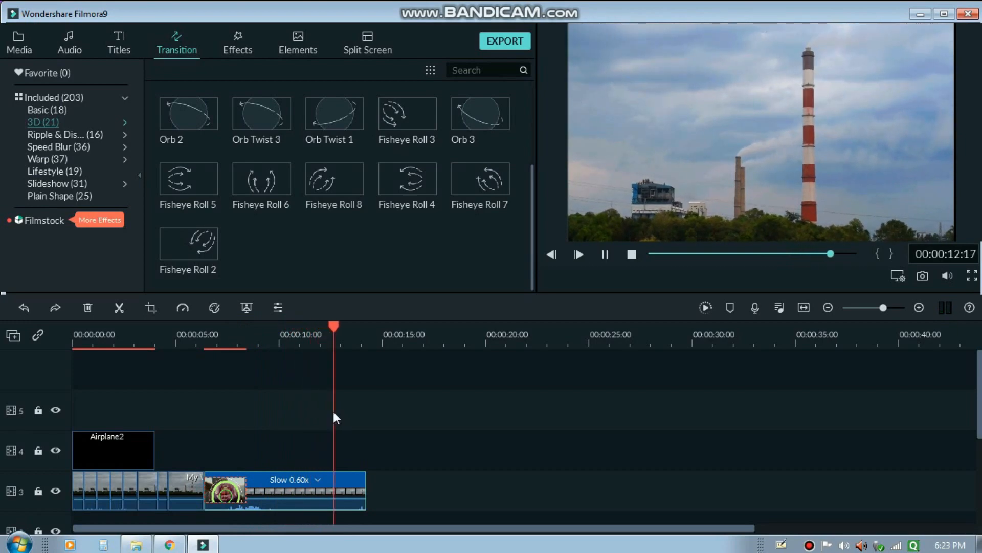
key(space)
key(space)
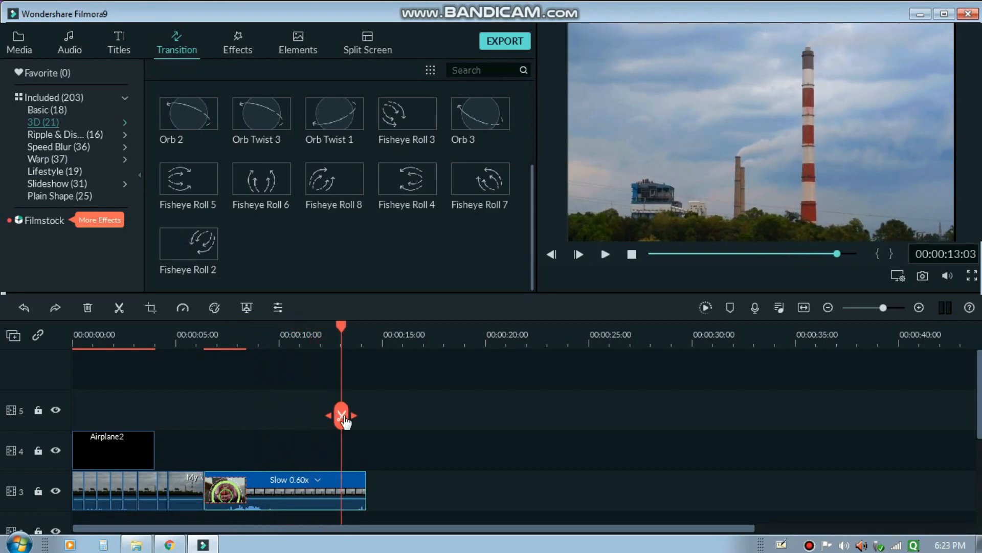
- Split the slow-motion clip at 00:00:12:24 and delete the part after the cut
drag(344, 416, 342, 416)
click(341, 417)
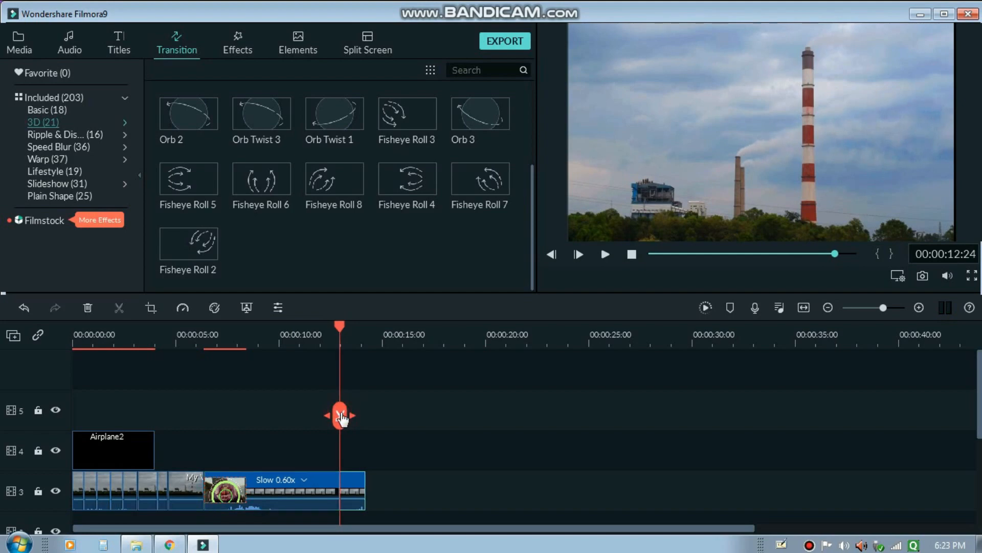
key(Delete)
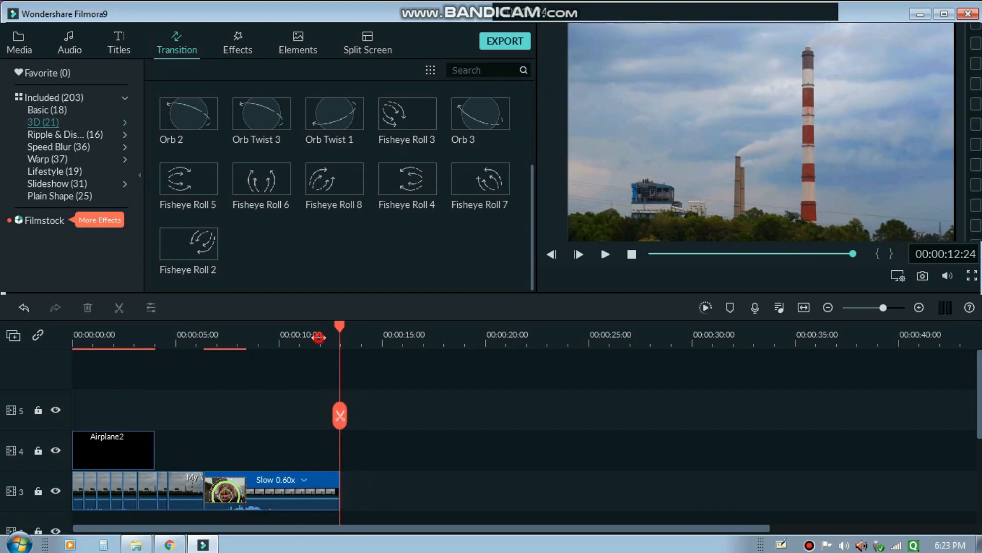
- Split the slow-motion clip at 00:00:11:23 and add the Fisheye Roll 4 transition to the end of the last piece
click(319, 337)
click(316, 411)
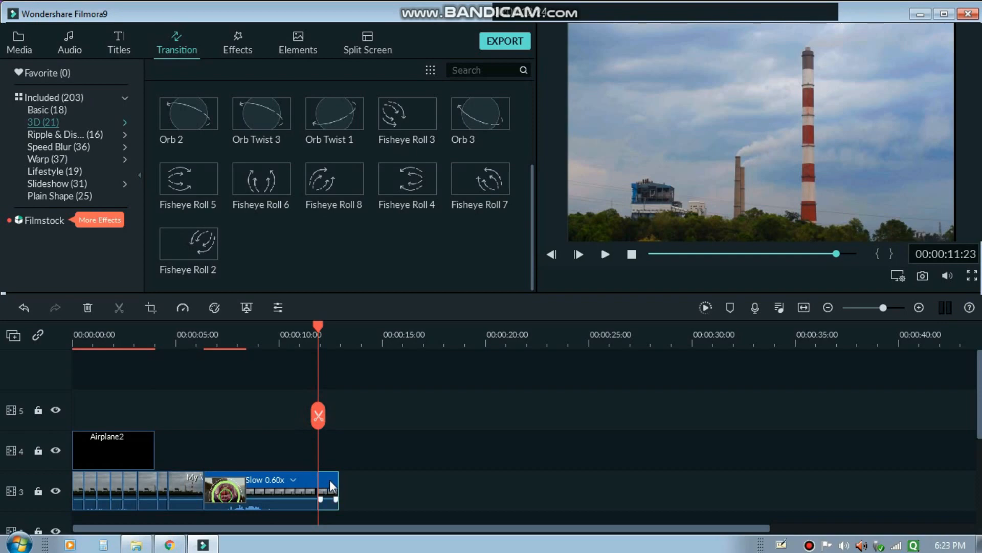
click(330, 480)
click(327, 499)
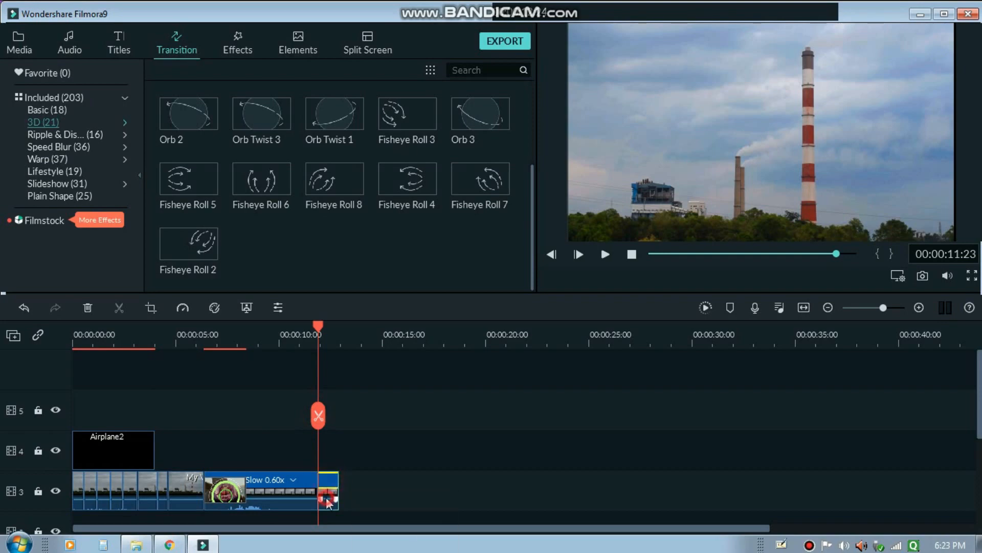
click(409, 177)
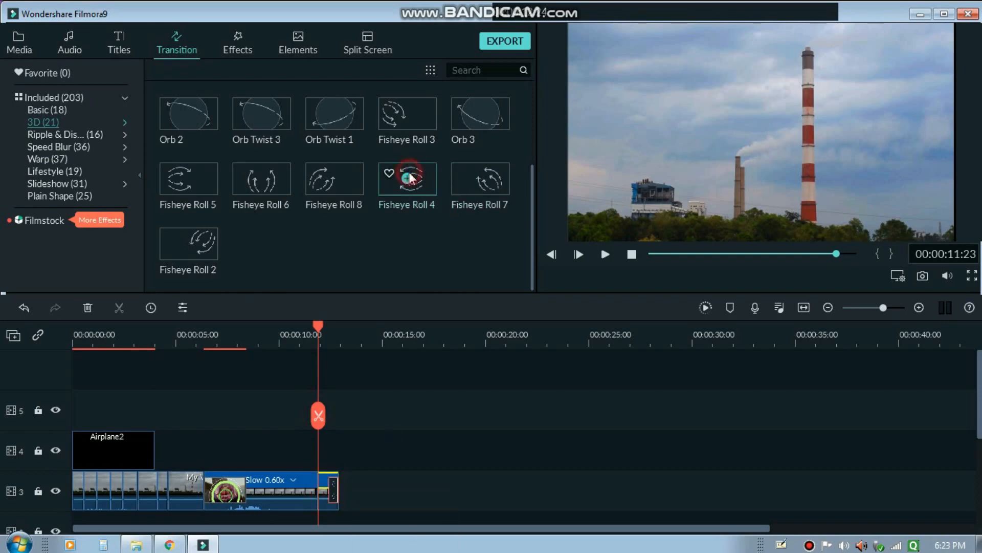
- Review the video in full-screen playback from just before the slow-motion clip to its end
click(185, 333)
key(alt+Return)
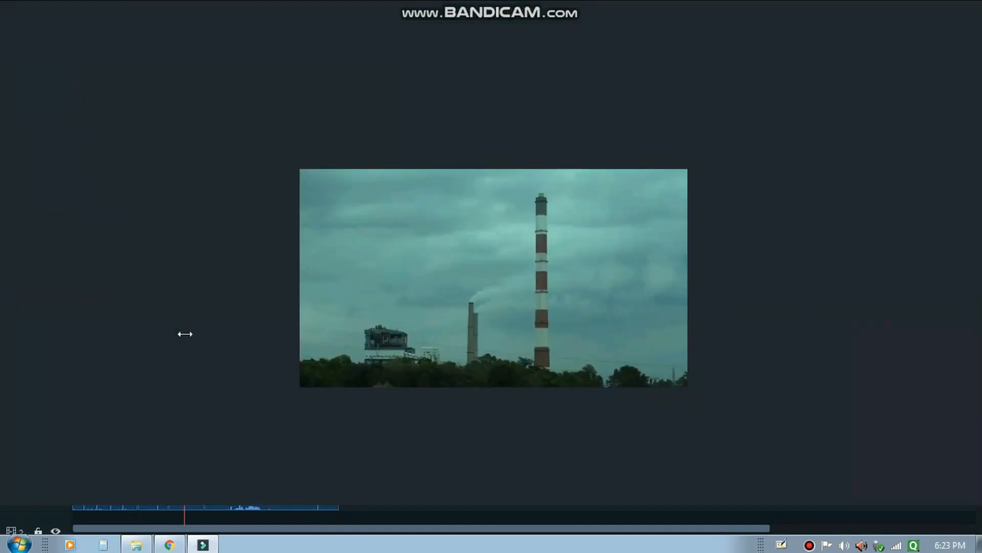
key(space)
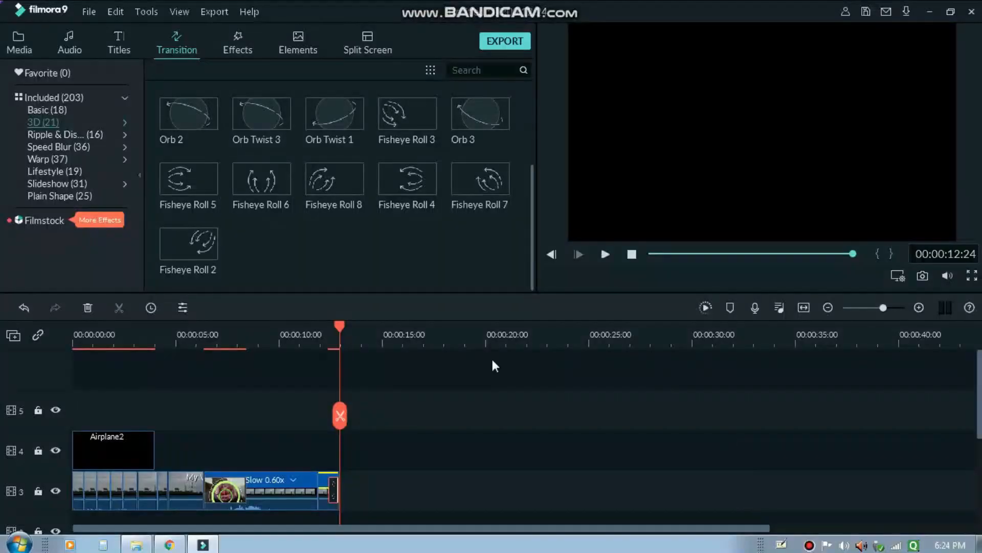
- Play the Fisheye Roll 4 transition, move it from the last piece to the end of the preceding slow-motion piece, and play across it
click(331, 488)
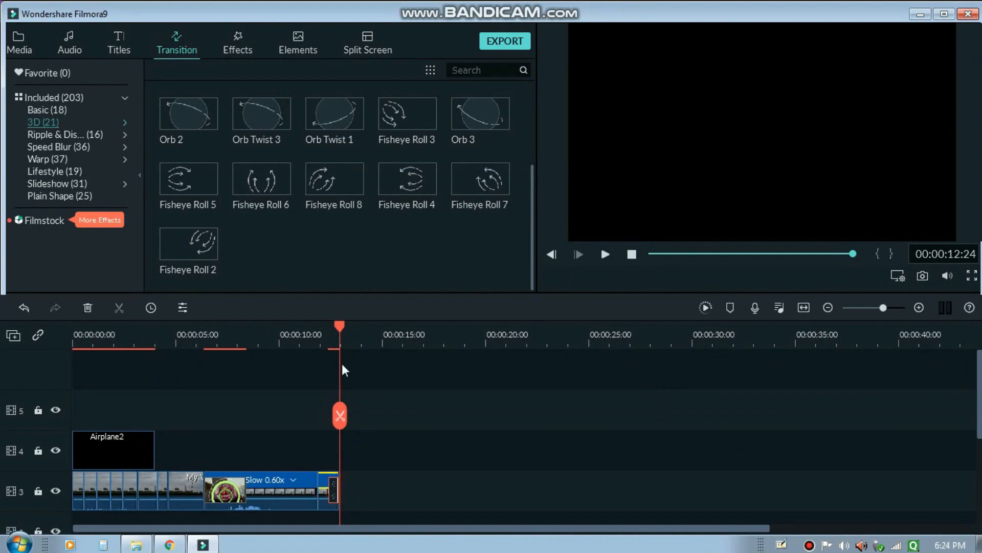
drag(339, 328, 317, 333)
key(space)
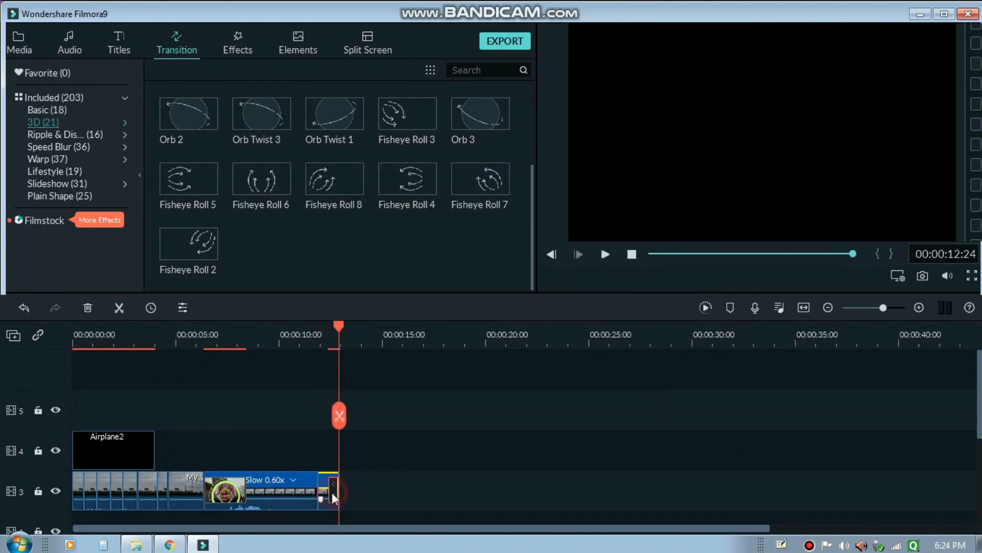
click(302, 477)
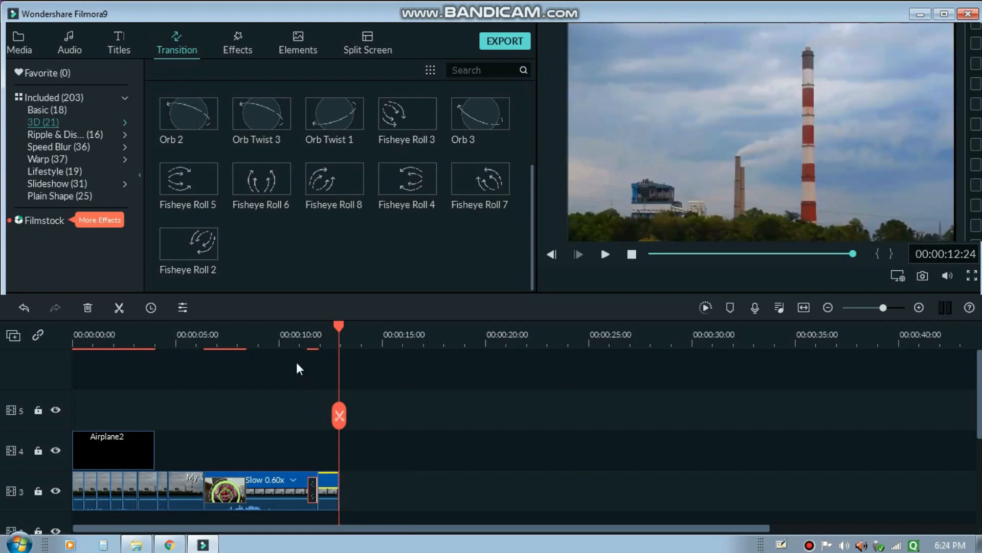
click(296, 361)
key(space)
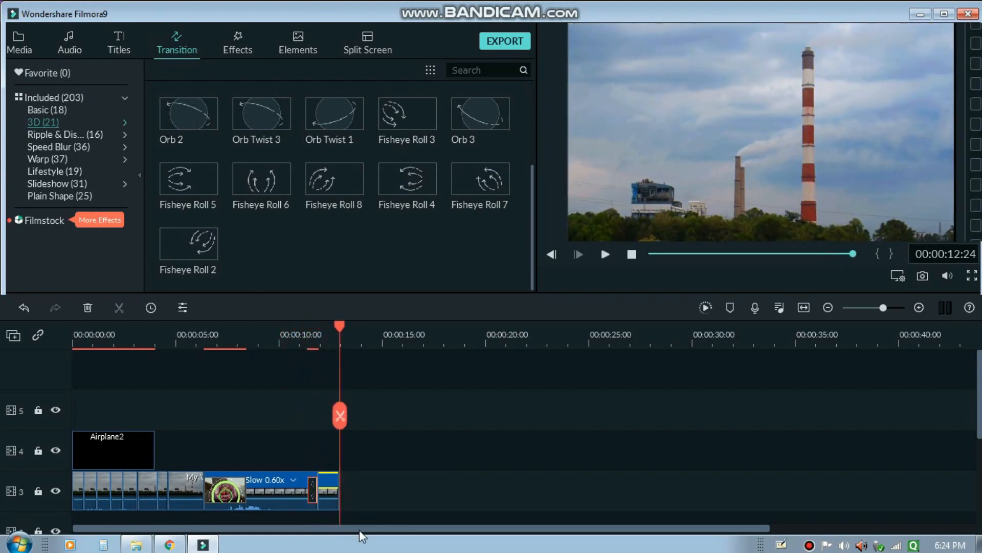
- Delete the short last piece of the slow-motion clip on track 3
right_click(332, 480)
key(Delete)
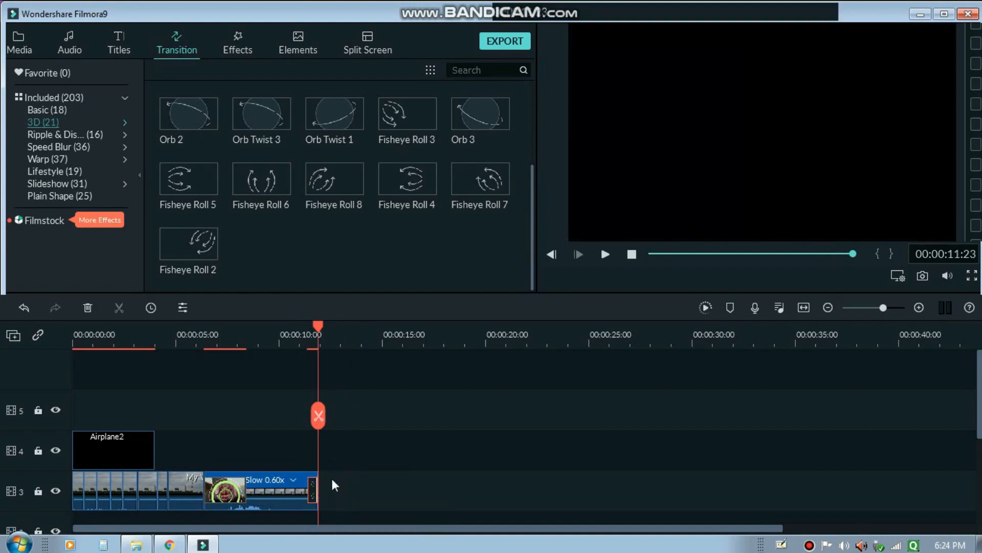
- Play the part from just before the slow-motion clip, and play the whole edited video from the start
click(187, 335)
key(space)
mouse_move(240, 166)
click(430, 70)
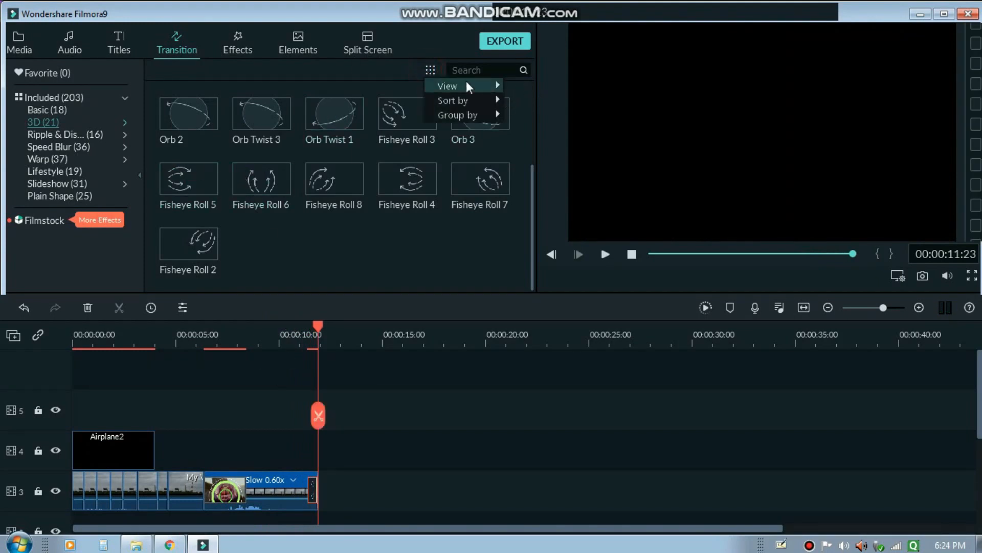
drag(318, 324, 1, 348)
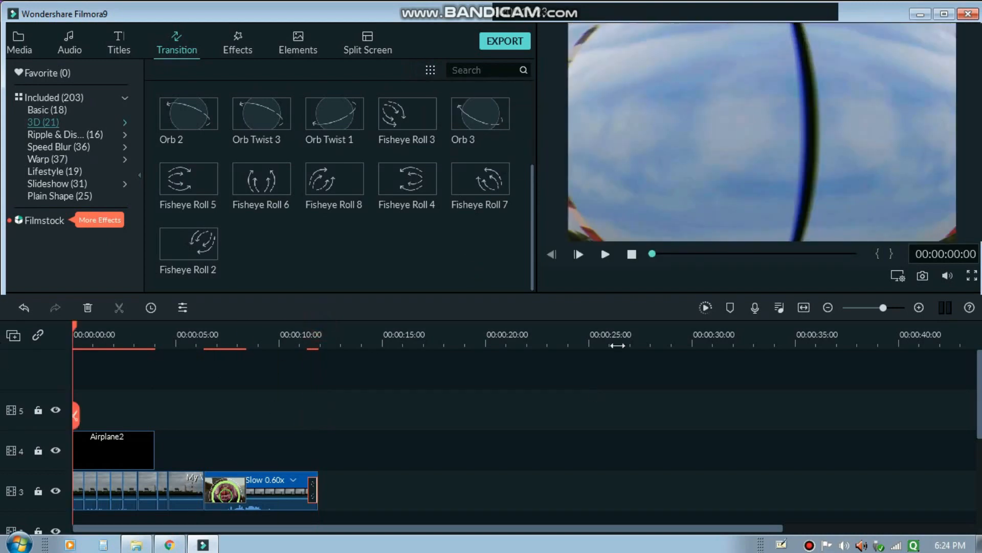
key(space)
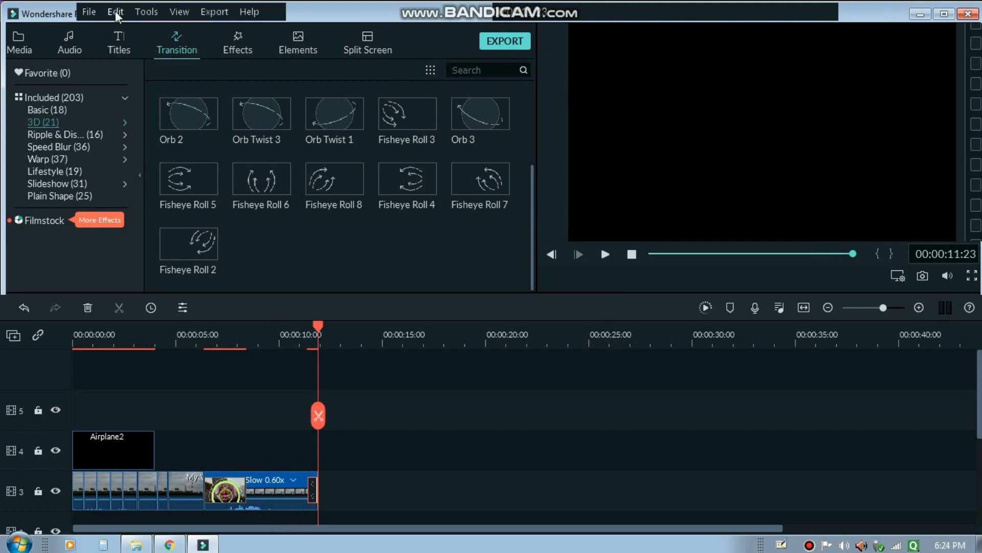
- Delete the Fisheye Roll 4 transition from the end of the slow-motion clip
click(115, 13)
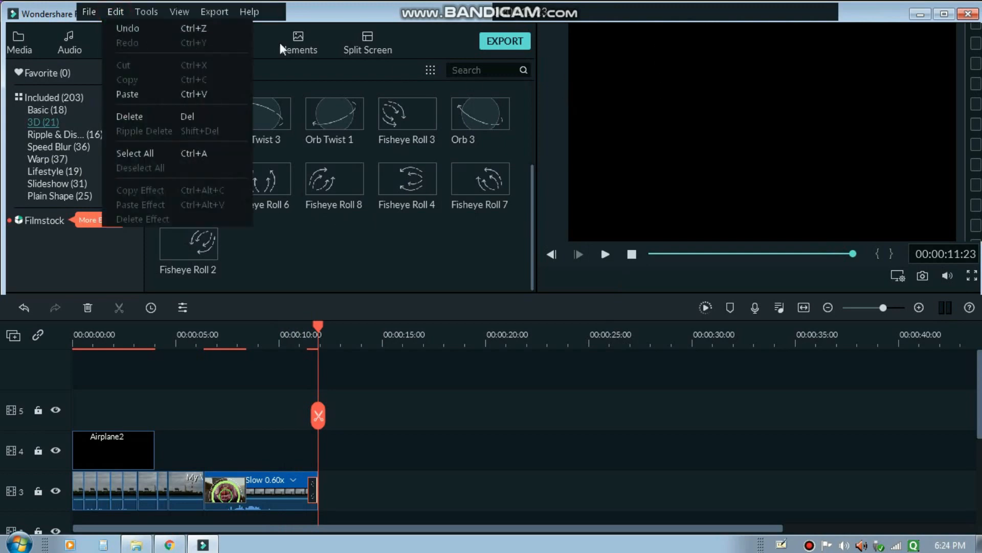
click(442, 41)
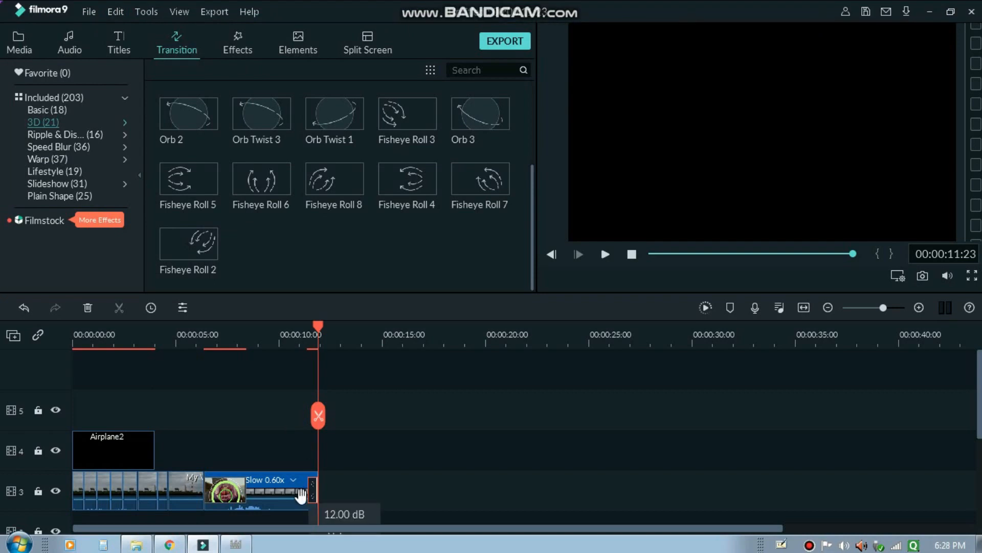
key(Delete)
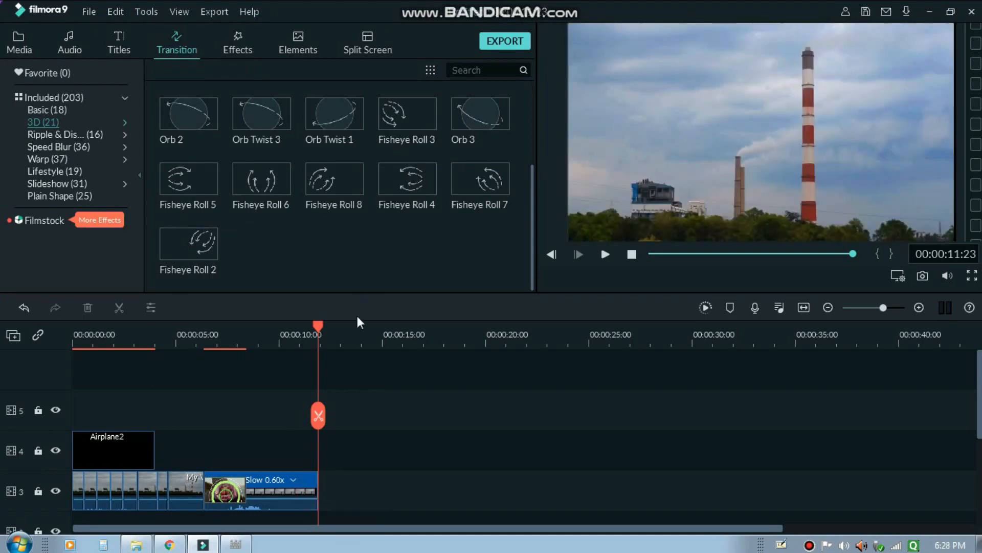
- Play the opening of the edited video from the start of the timeline and pause it after about two seconds
drag(324, 332, 3, 347)
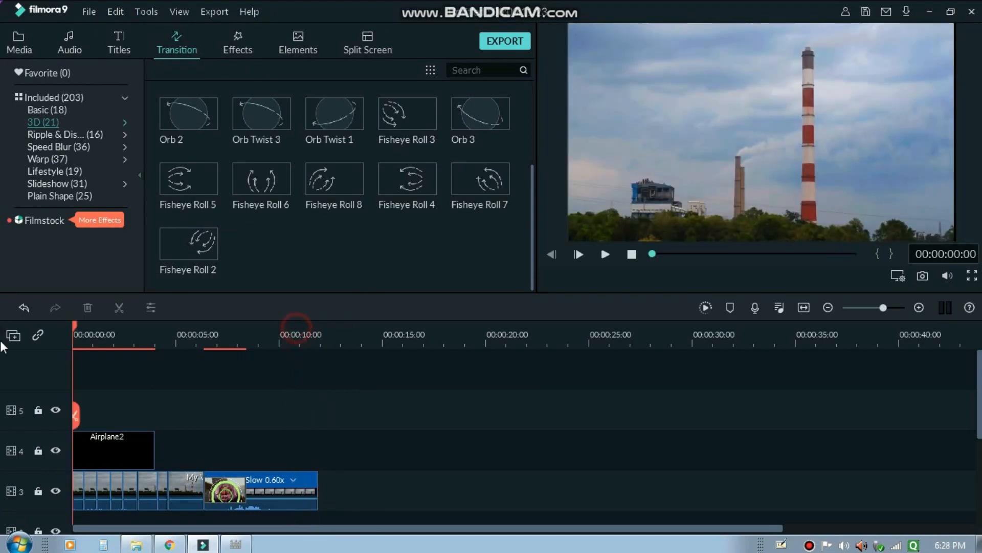
key(space)
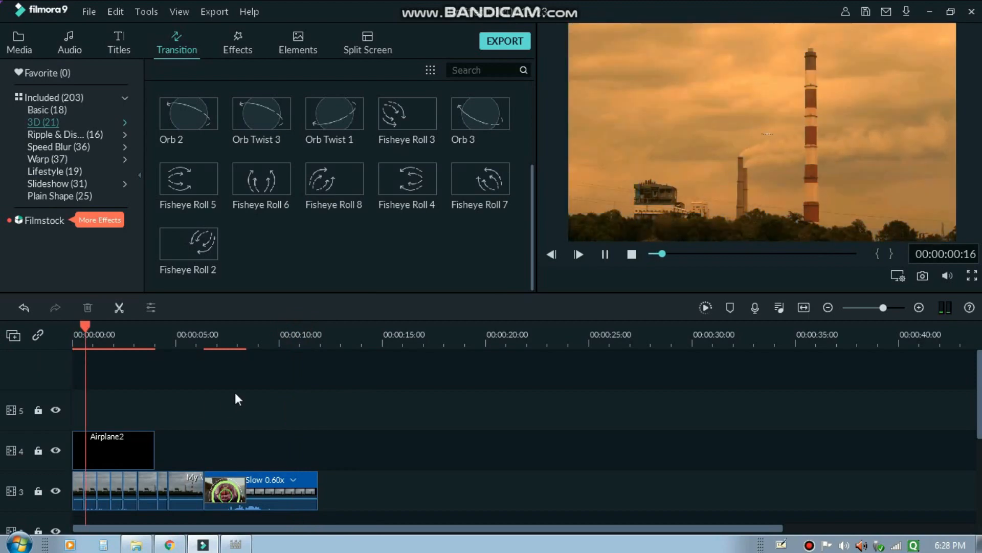
key(space)
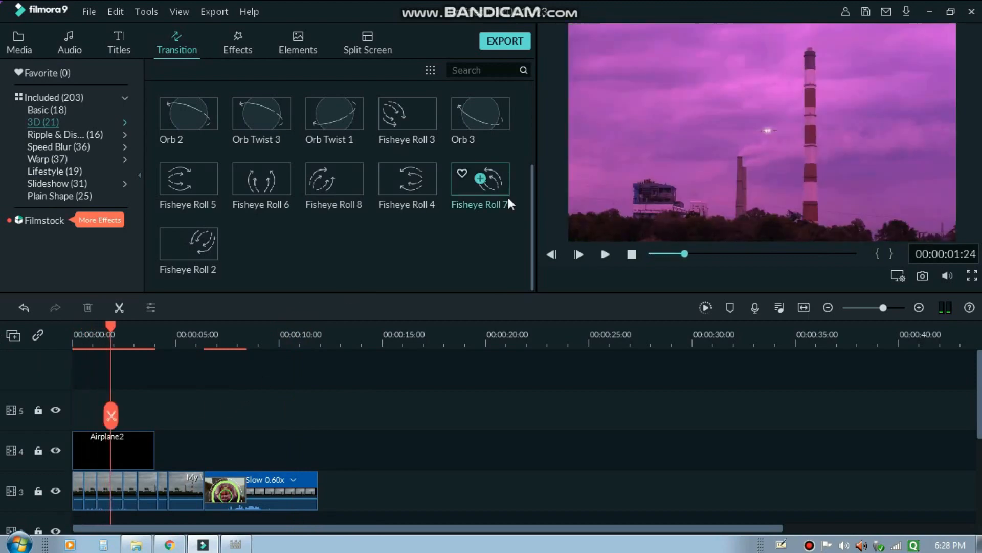
- Export the finished video to the computer as an MP4 named My Video at 1920x1080 and 25 fps, and close the export windows
click(505, 42)
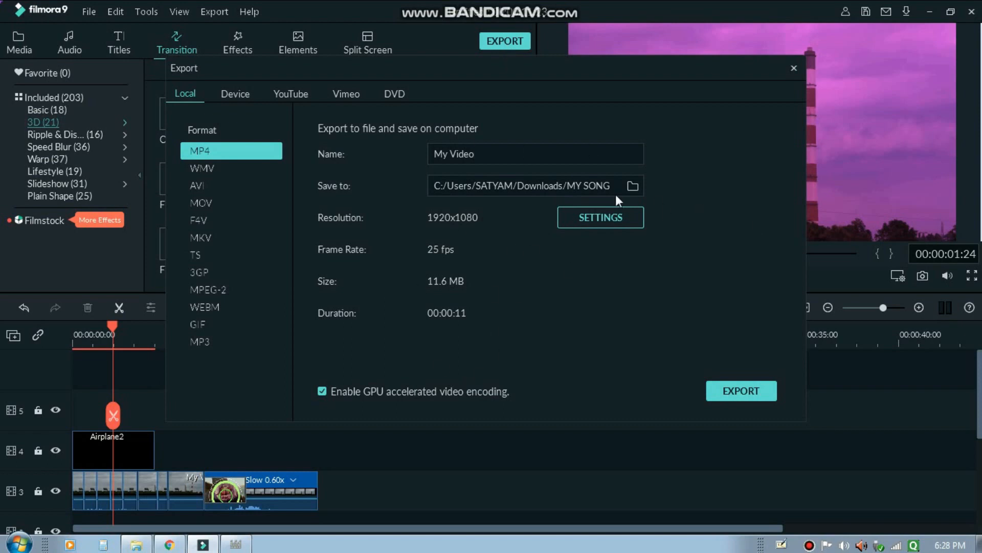
click(735, 387)
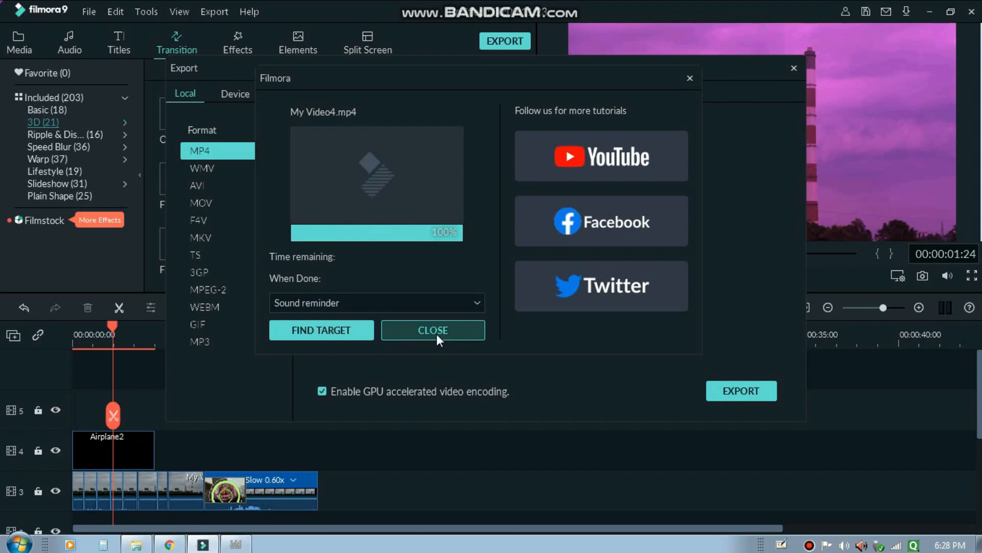
click(433, 330)
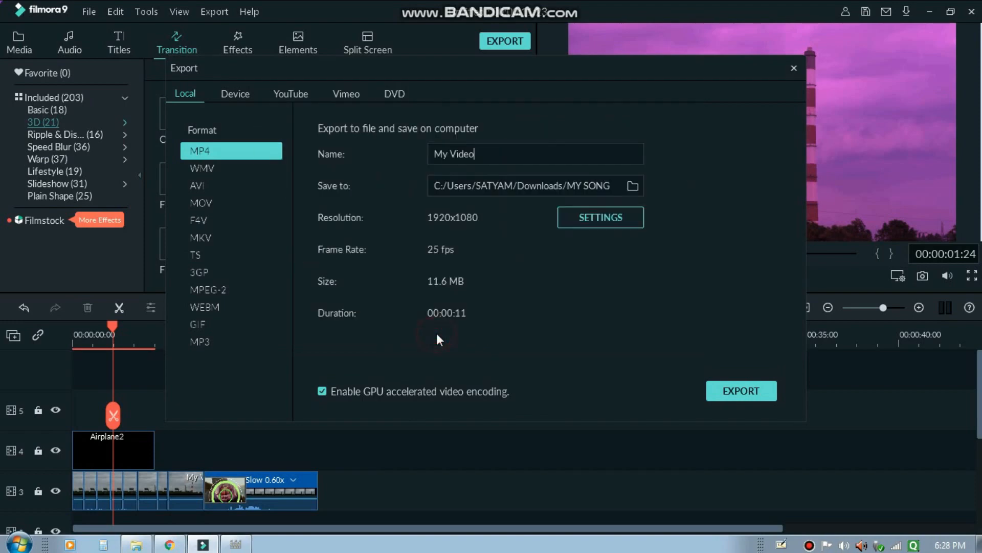
click(794, 68)
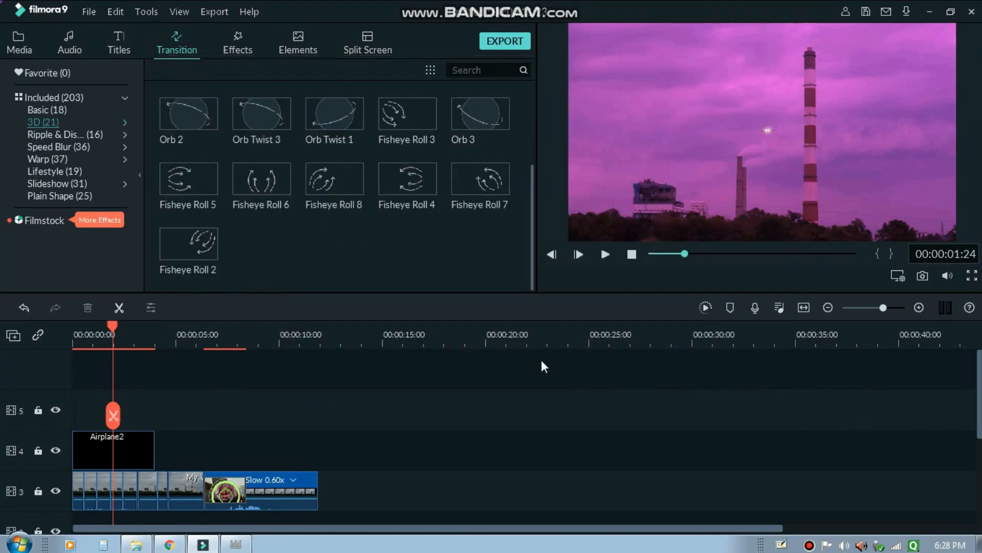